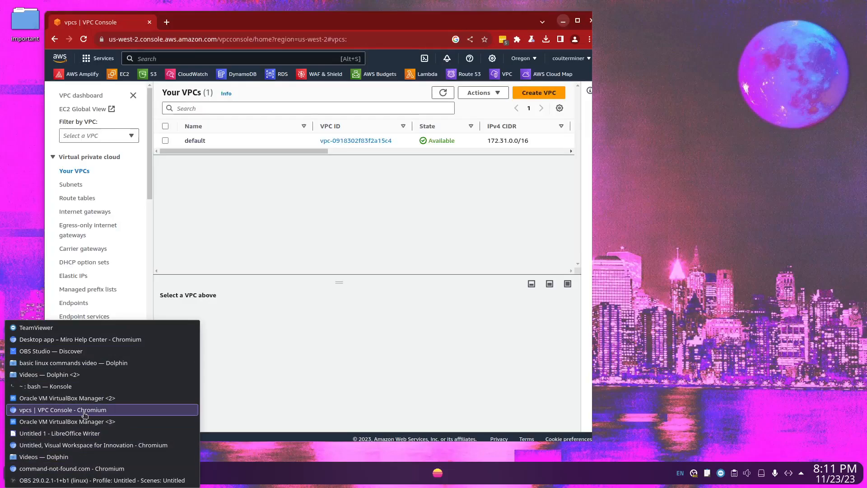
Switch to the VPC Console in Chromium and start creating a new VPC
{"action": "left_click", "coordinate": [86, 410]}
{"action": "left_click_drag", "start_coordinate": [296, 29], "coordinate": [391, 27]}
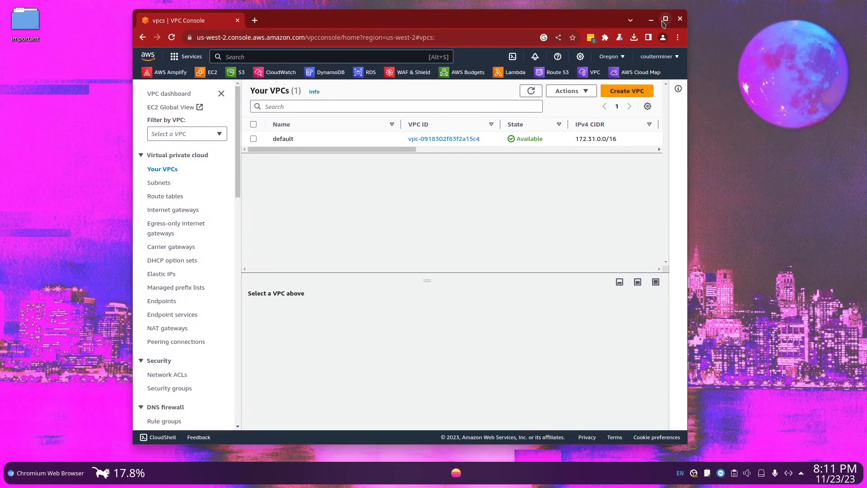
{"action": "left_click", "coordinate": [665, 20]}
{"action": "left_click_drag", "start_coordinate": [586, 26], "coordinate": [537, 20]}
{"action": "left_click", "coordinate": [664, 93]}
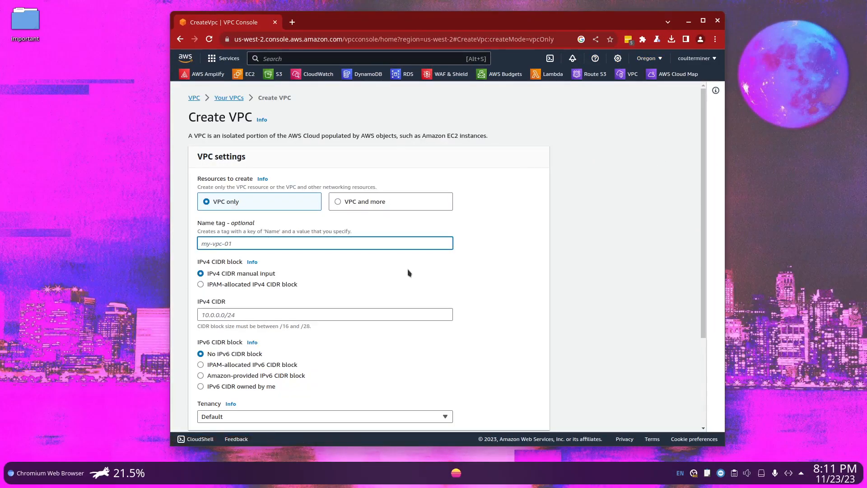
Name the VPC OregonVPC in its name tag
{"action": "scroll", "coordinate": [413, 278], "scroll_direction": "down", "scroll_amount": 3}
{"action": "scroll", "coordinate": [362, 273], "scroll_direction": "up", "scroll_amount": 3}
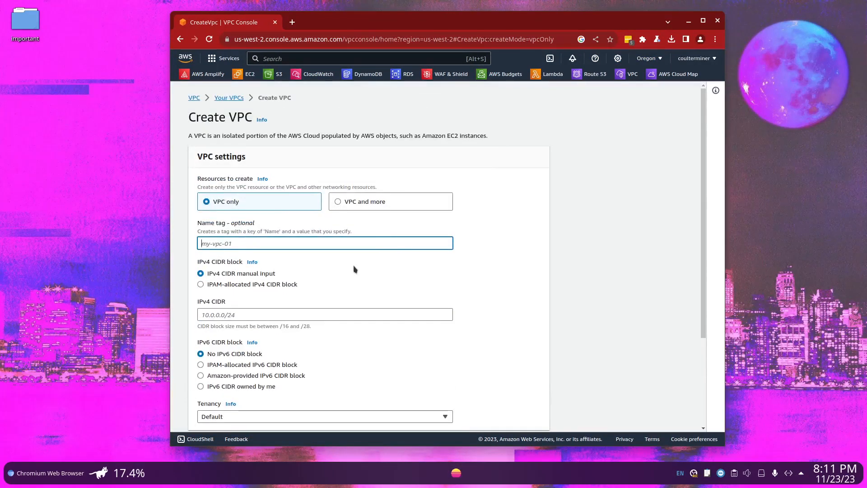
{"action": "type", "text": "OregonVPC"}
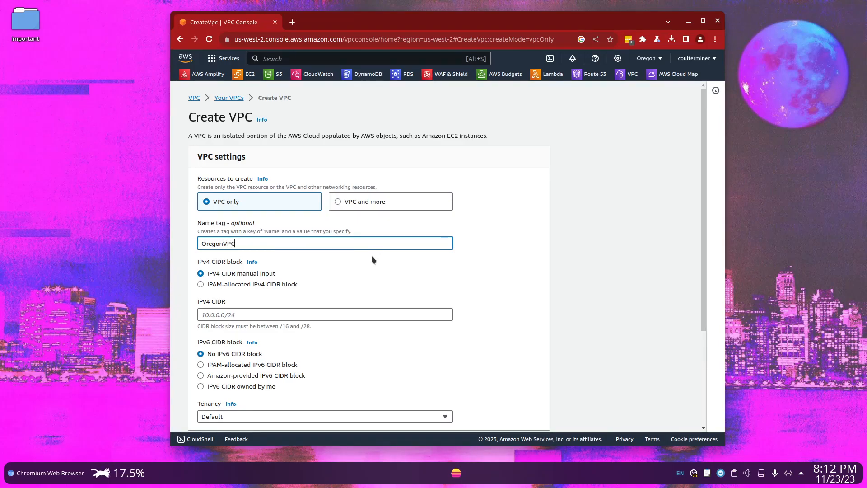
Set the VPC's IPv4 CIDR to 10.1.0.0/16
{"action": "left_click", "coordinate": [260, 318]}
{"action": "type", "text": "10.1.0.0/16"}
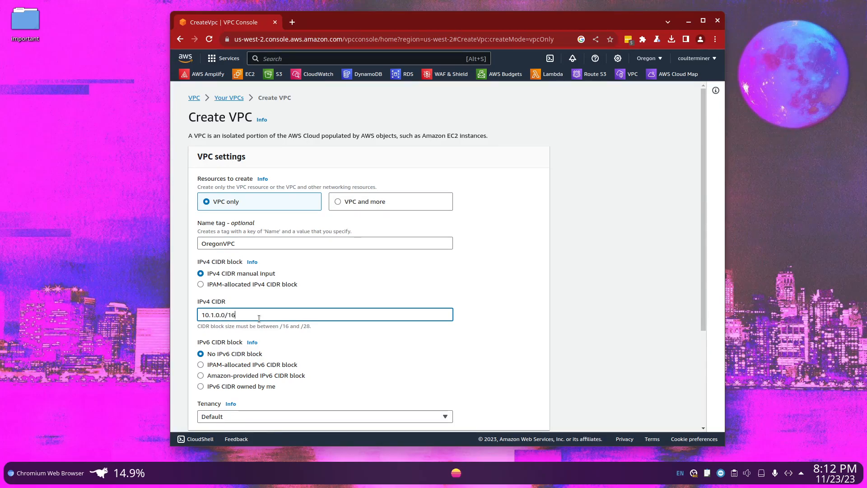
{"action": "double_click", "coordinate": [240, 314]}
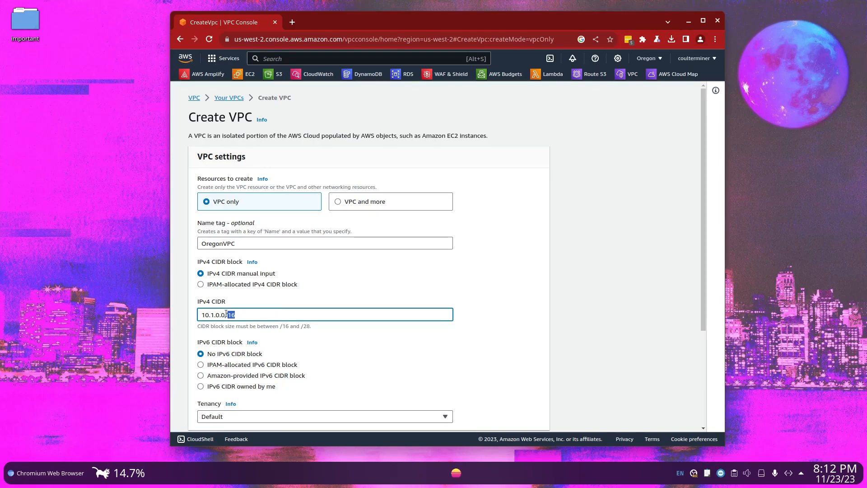
Add a second tag to the VPC with the key Project and the value PeeringConnection
{"action": "scroll", "coordinate": [269, 305], "scroll_direction": "down", "scroll_amount": 3}
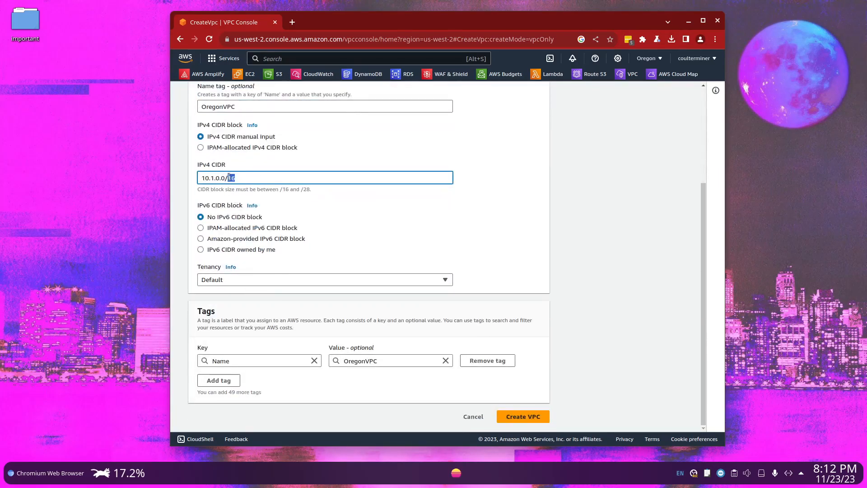
{"action": "left_click", "coordinate": [233, 381]}
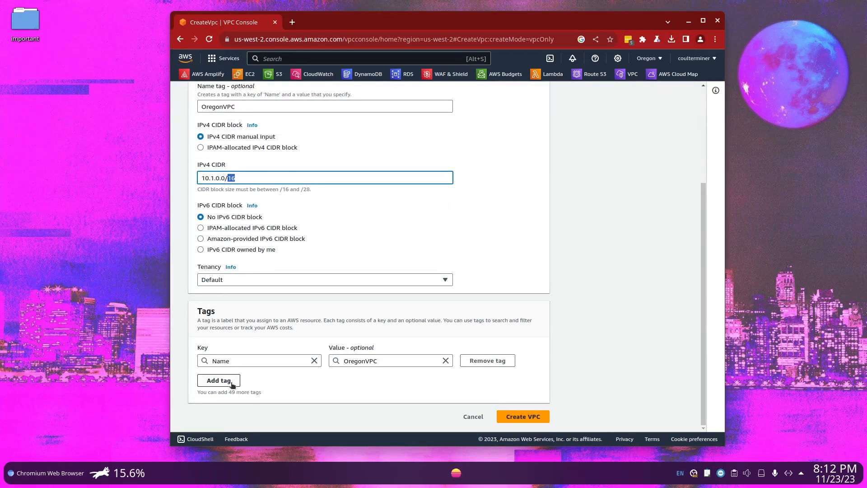
{"action": "type", "text": "Pro"}
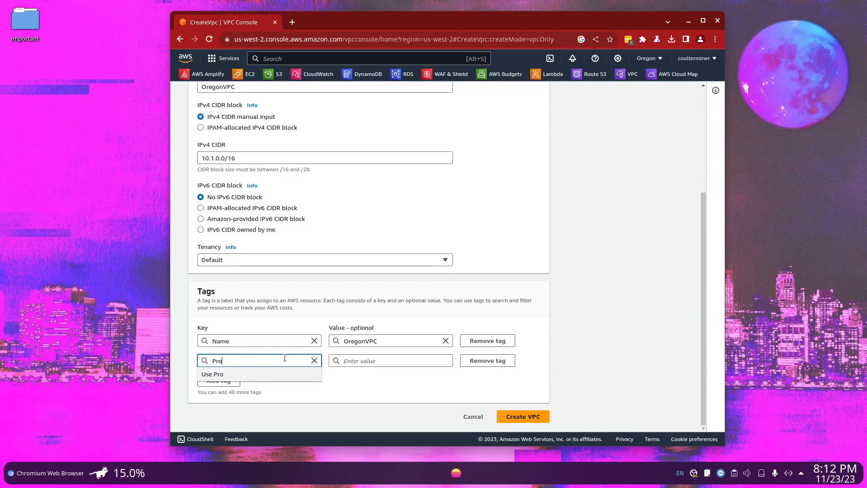
{"action": "type", "text": "ject"}
{"action": "key", "text": "Return"}
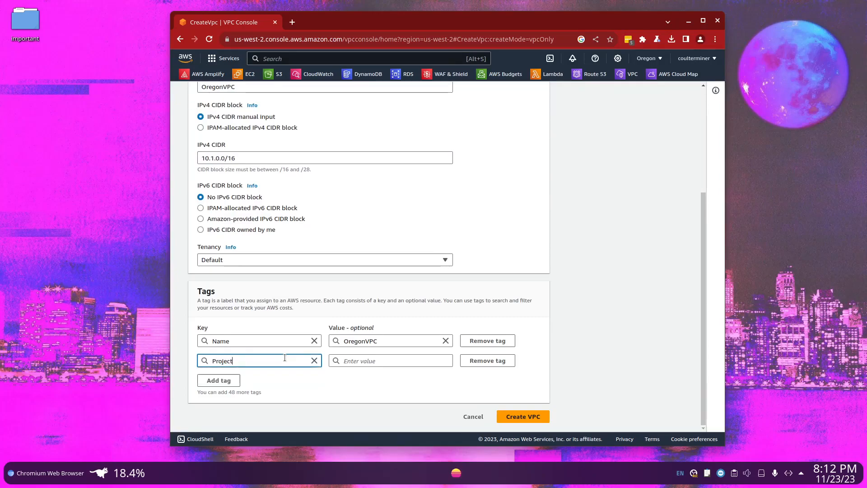
{"action": "left_click", "coordinate": [384, 360]}
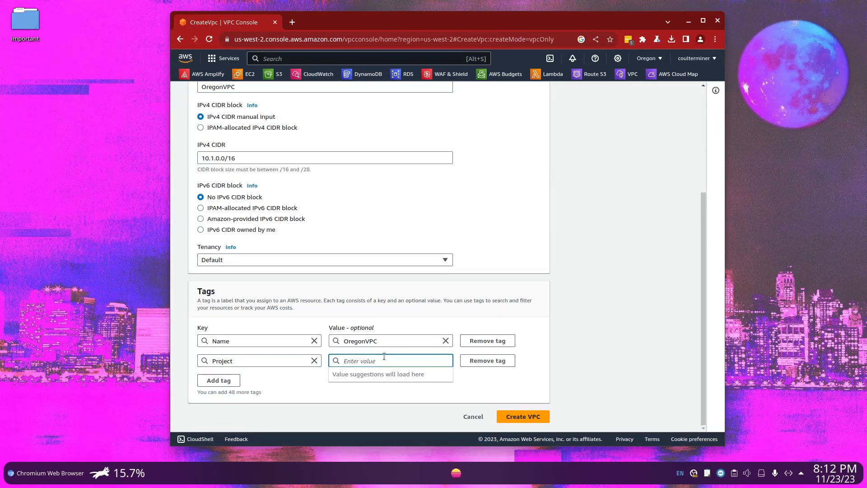
{"action": "type", "text": "Peering"}
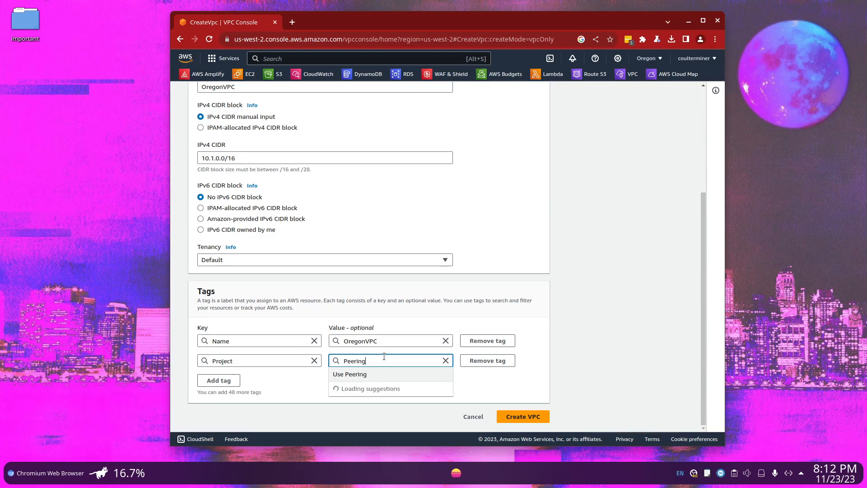
{"action": "type", "text": "ConnectionT"}
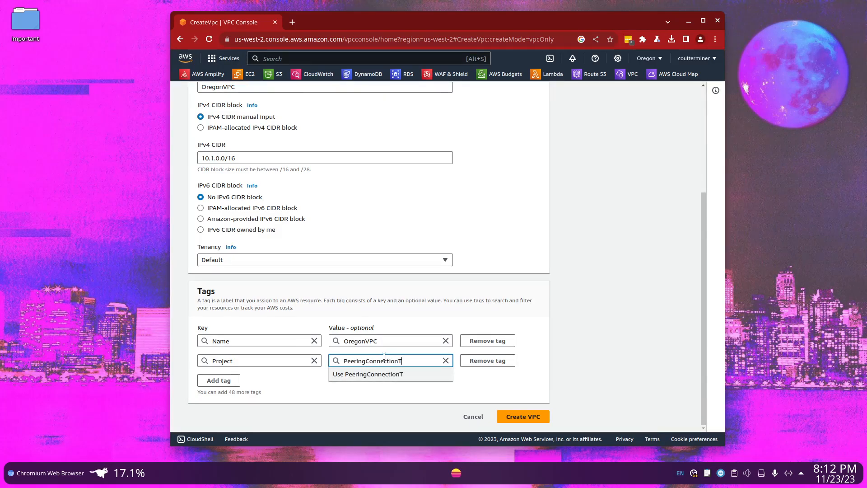
{"action": "key", "text": "BackSpace"}
{"action": "key", "text": "Escape"}
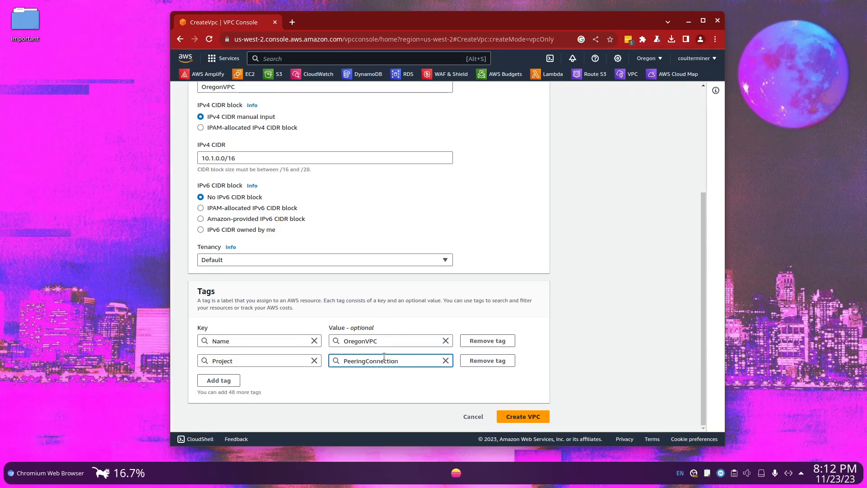
Review the VPC settings and create the VPC
{"action": "scroll", "coordinate": [529, 386], "scroll_direction": "up", "scroll_amount": 3}
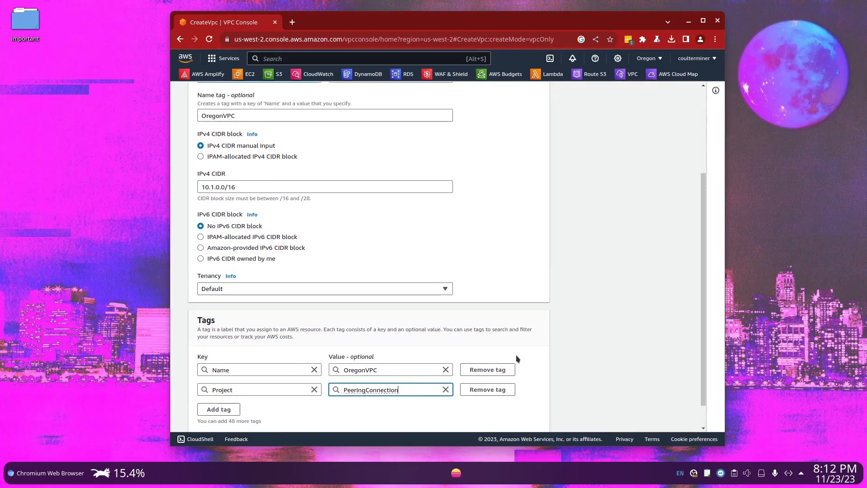
{"action": "scroll", "coordinate": [252, 298], "scroll_direction": "up", "scroll_amount": 2}
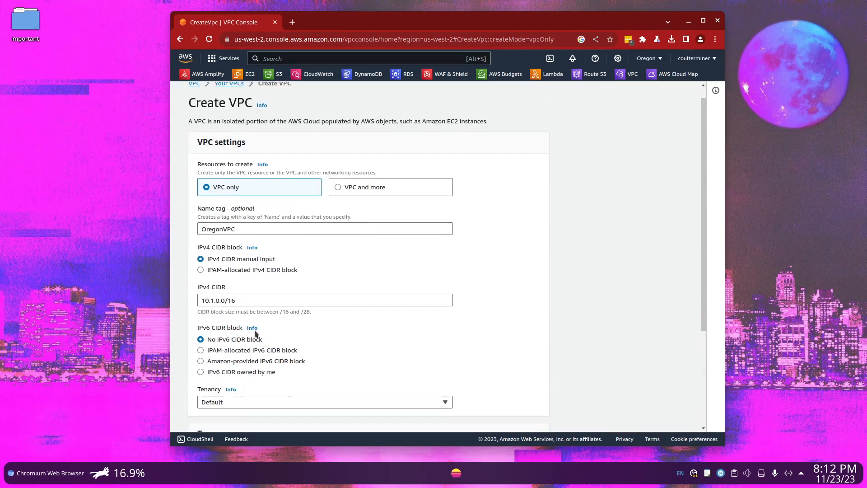
{"action": "scroll", "coordinate": [360, 271], "scroll_direction": "down", "scroll_amount": 4}
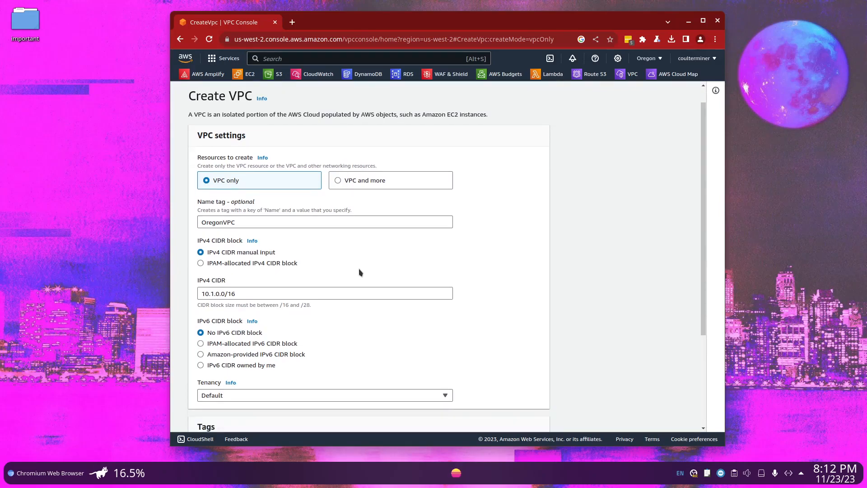
{"action": "left_click", "coordinate": [513, 414]}
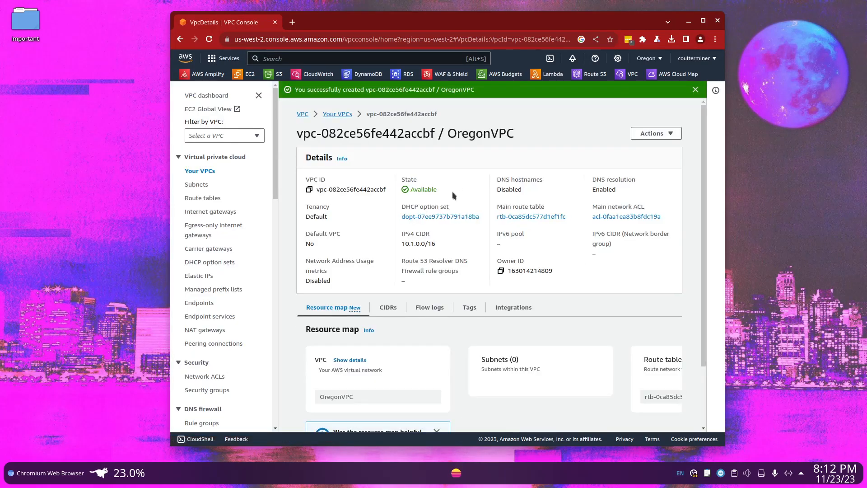
{"action": "scroll", "coordinate": [455, 240], "scroll_direction": "down", "scroll_amount": 3}
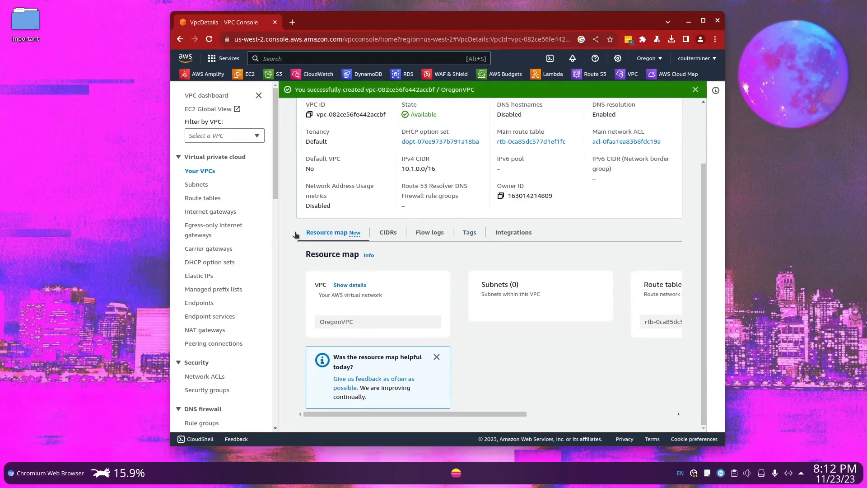
Start creating a subnet and choose OregonVPC as its VPC
{"action": "left_click", "coordinate": [199, 184]}
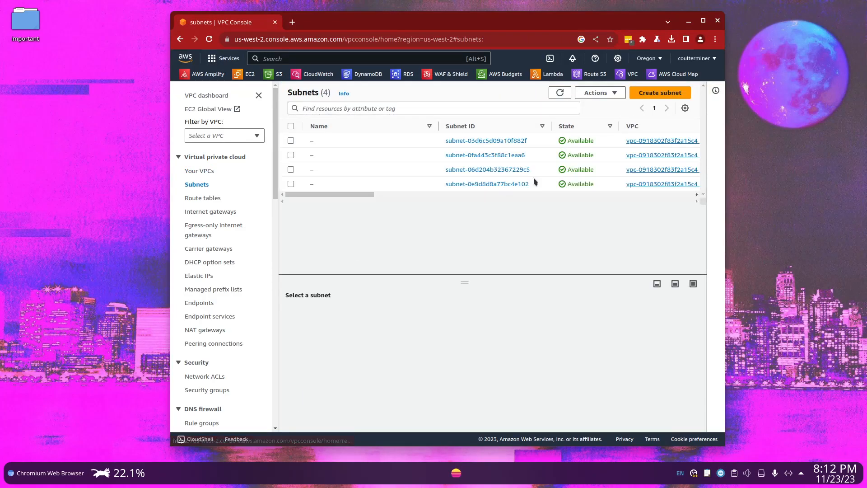
{"action": "left_click", "coordinate": [660, 93]}
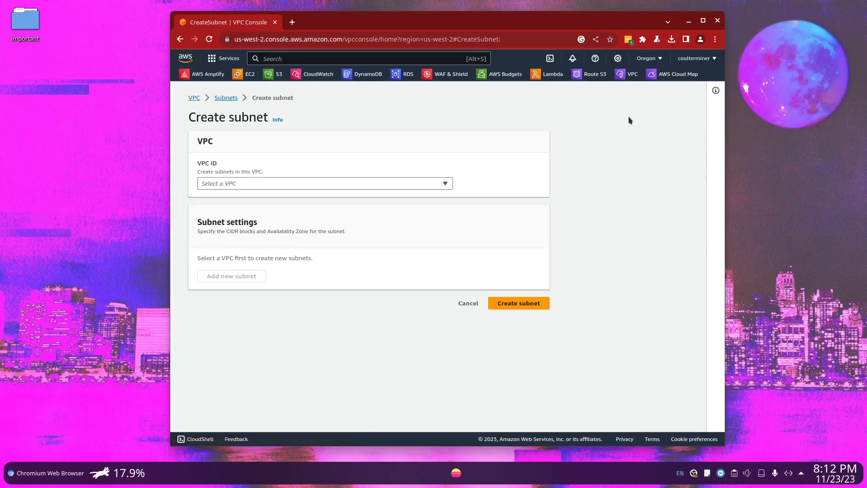
{"action": "left_click", "coordinate": [337, 184]}
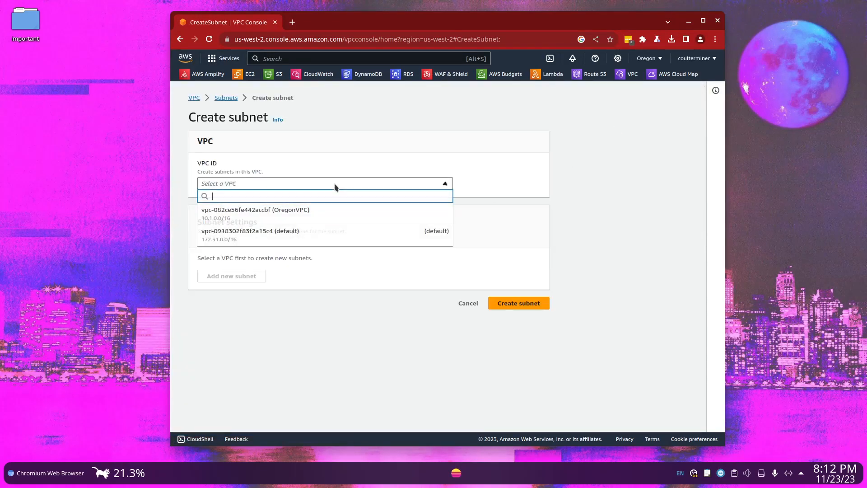
{"action": "left_click", "coordinate": [392, 220]}
Name the subnet mysubnet
{"action": "scroll", "coordinate": [437, 285], "scroll_direction": "down", "scroll_amount": 3}
{"action": "left_click", "coordinate": [320, 240]}
{"action": "type", "text": "m"}
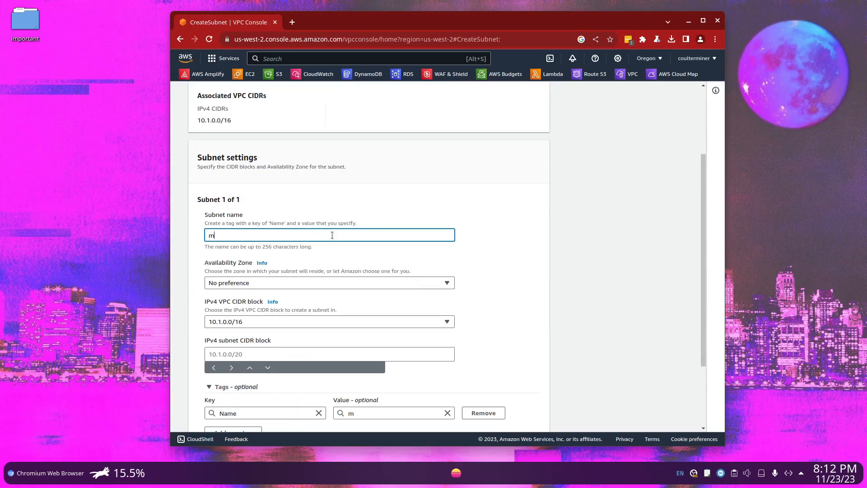
{"action": "type", "text": "ysubnet"}
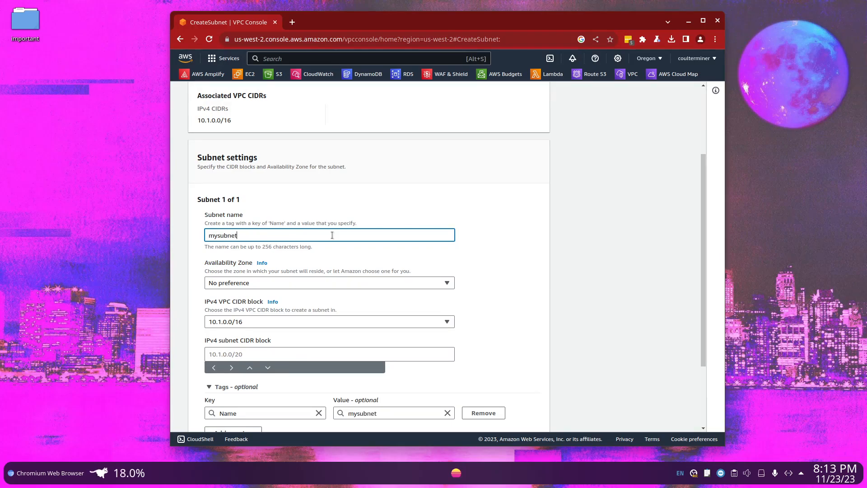
{"action": "left_click", "coordinate": [291, 284]}
{"action": "left_click", "coordinate": [291, 284]}
{"action": "left_click", "coordinate": [291, 284]}
{"action": "left_click", "coordinate": [291, 285]}
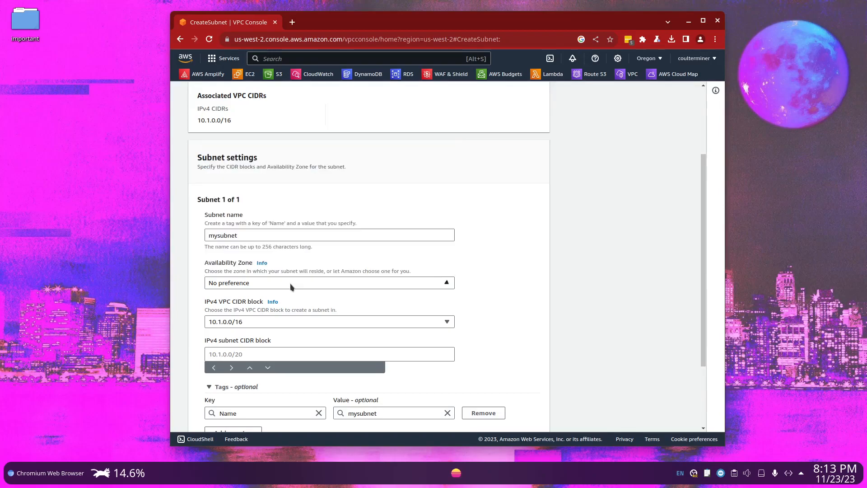
Set the subnet's IPv4 CIDR block to 10.1.0.0/16 and create the subnet
{"action": "scroll", "coordinate": [291, 286], "scroll_direction": "down", "scroll_amount": 2}
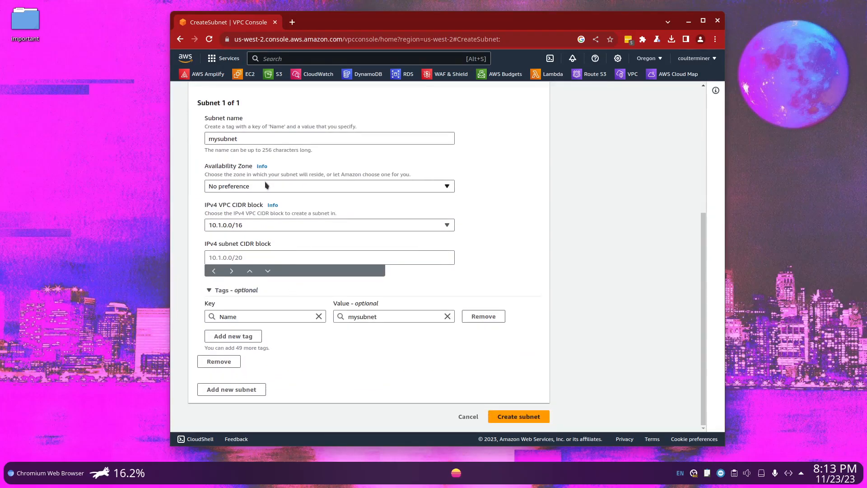
{"action": "left_click", "coordinate": [303, 257]}
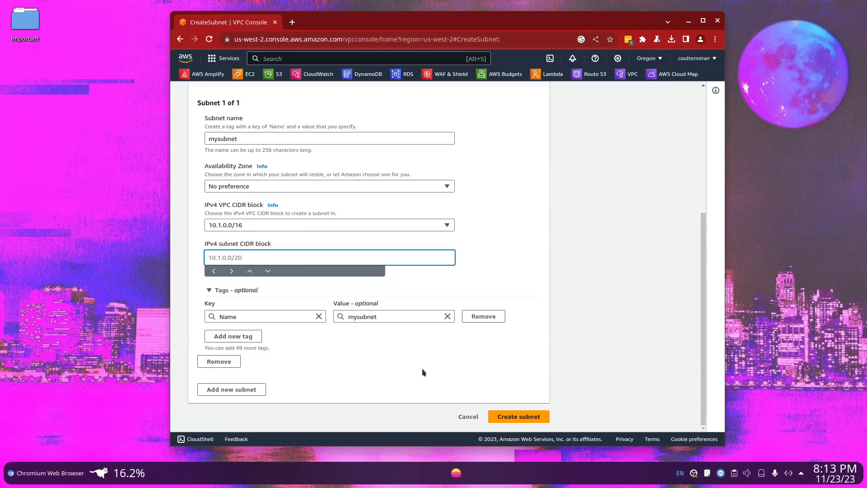
{"action": "type", "text": "10.1.0."}
{"action": "key", "text": "BackSpace"}
{"action": "type", "text": "/16"}
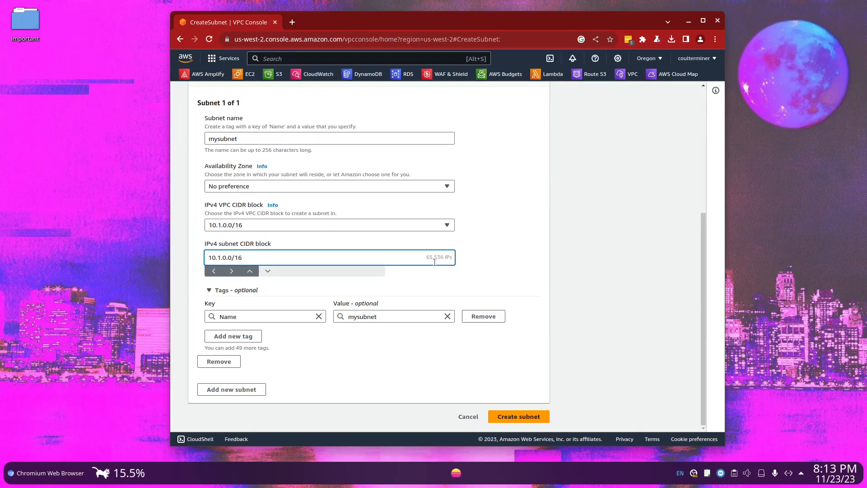
{"action": "left_click", "coordinate": [536, 417]}
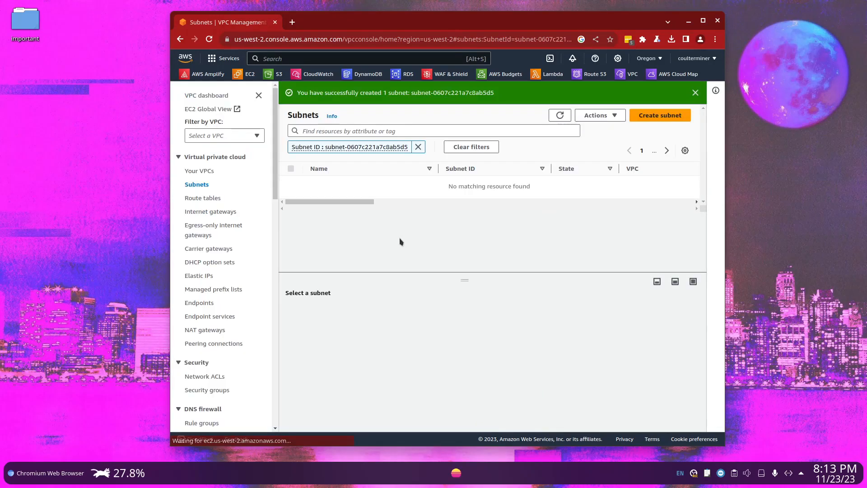
Check the details of mysubnet and examine the subnet and route table in OregonVPC's resource map
{"action": "left_click", "coordinate": [291, 184]}
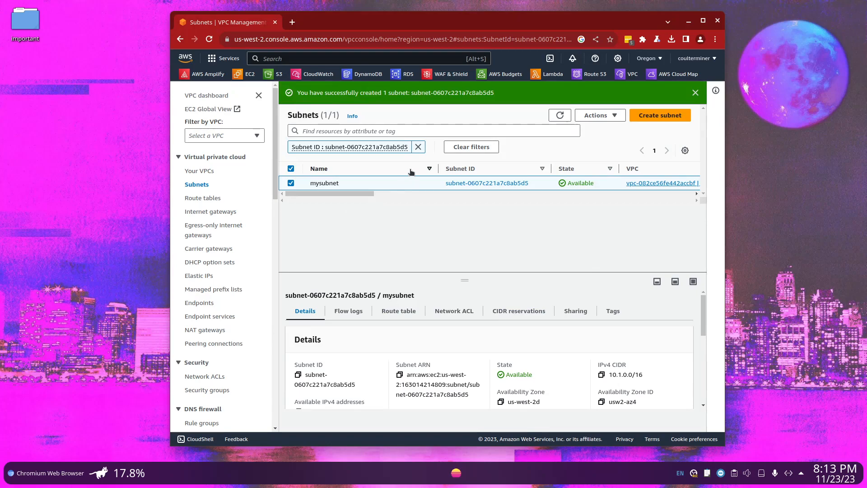
{"action": "left_click", "coordinate": [199, 171]}
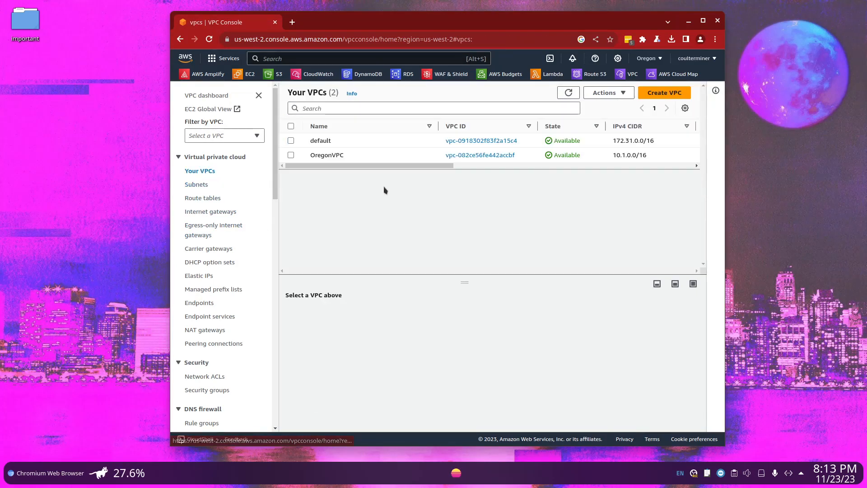
{"action": "left_click", "coordinate": [478, 157]}
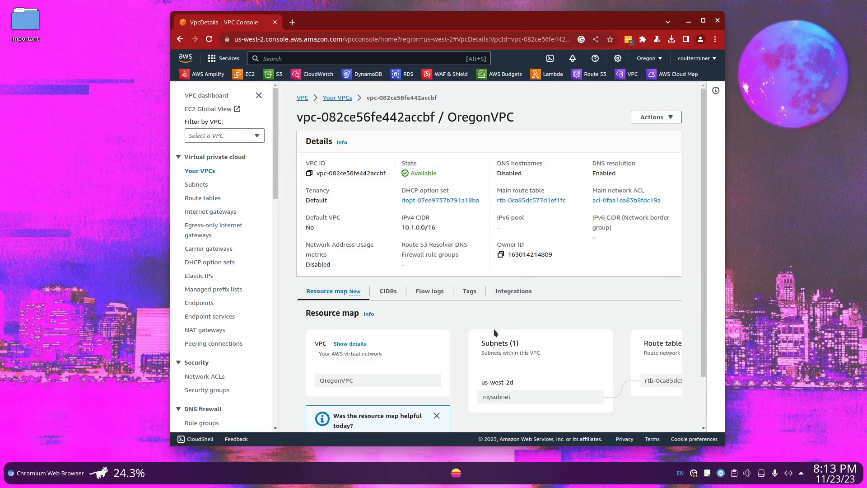
{"action": "scroll", "coordinate": [397, 294], "scroll_direction": "down", "scroll_amount": 2}
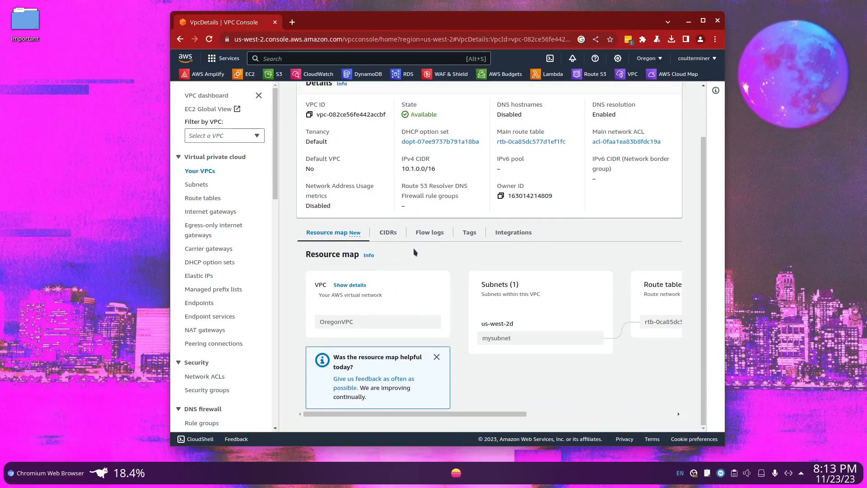
{"action": "left_click_drag", "start_coordinate": [497, 414], "coordinate": [555, 414]}
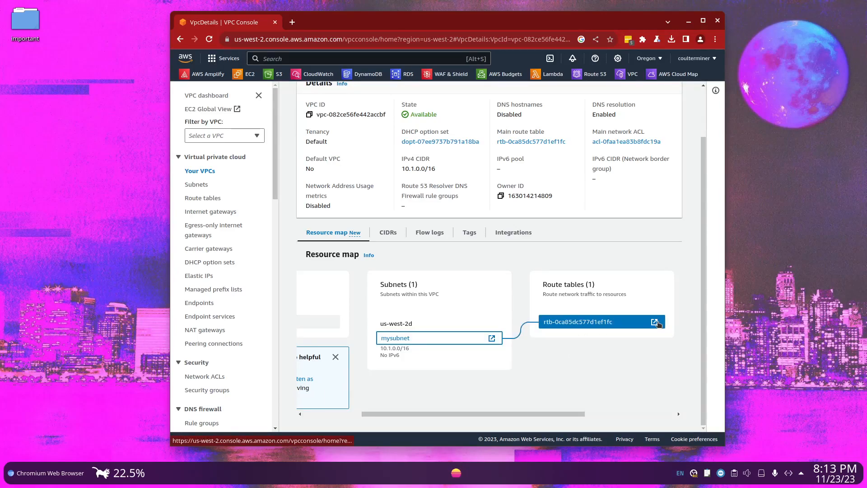
{"action": "scroll", "coordinate": [541, 325], "scroll_direction": "up", "scroll_amount": 2}
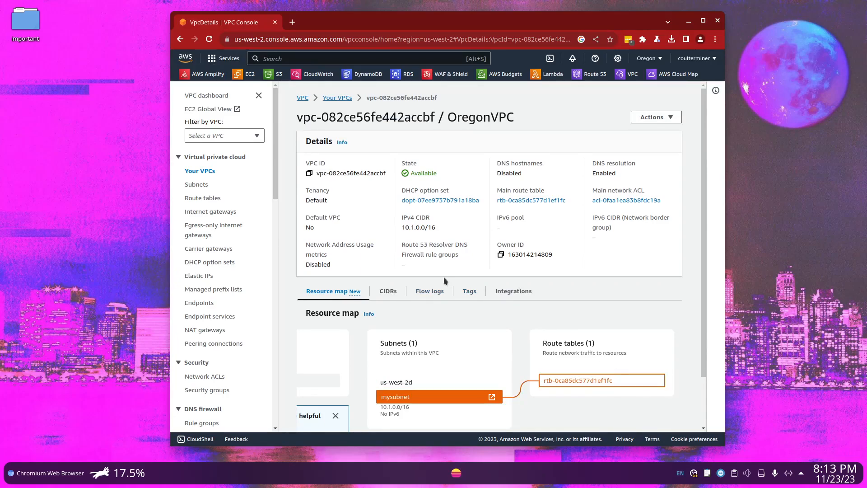
Go to the list of VPCs and switch the region to N. Virginia (us-east-1)
{"action": "left_click", "coordinate": [650, 58]}
{"action": "left_click", "coordinate": [201, 170]}
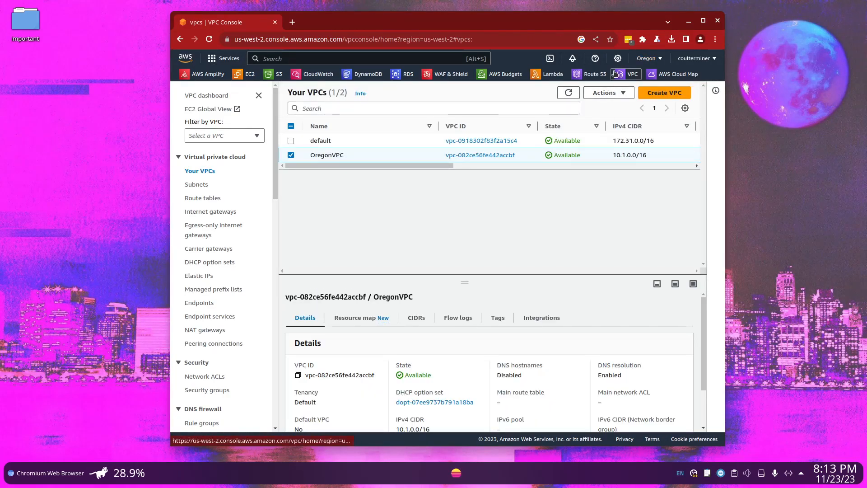
{"action": "left_click", "coordinate": [648, 59]}
{"action": "left_click", "coordinate": [585, 81]}
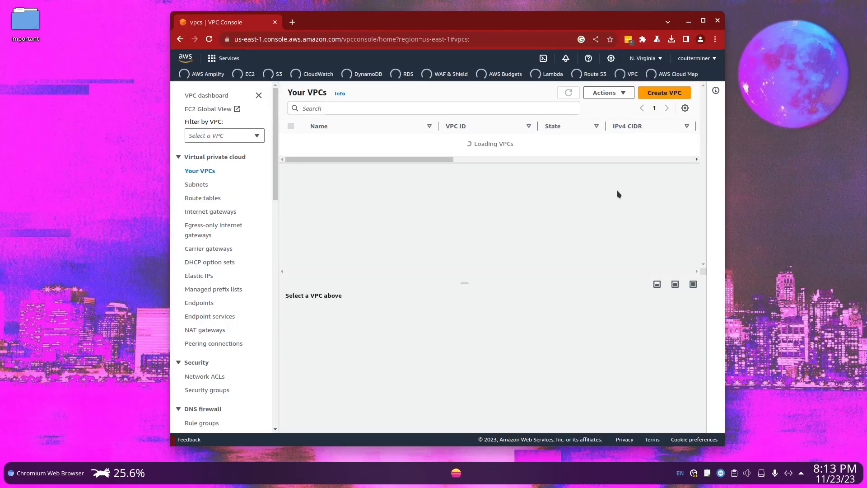
Start creating a VPC-only resource and name it VirginiaVPC
{"action": "left_click", "coordinate": [668, 91]}
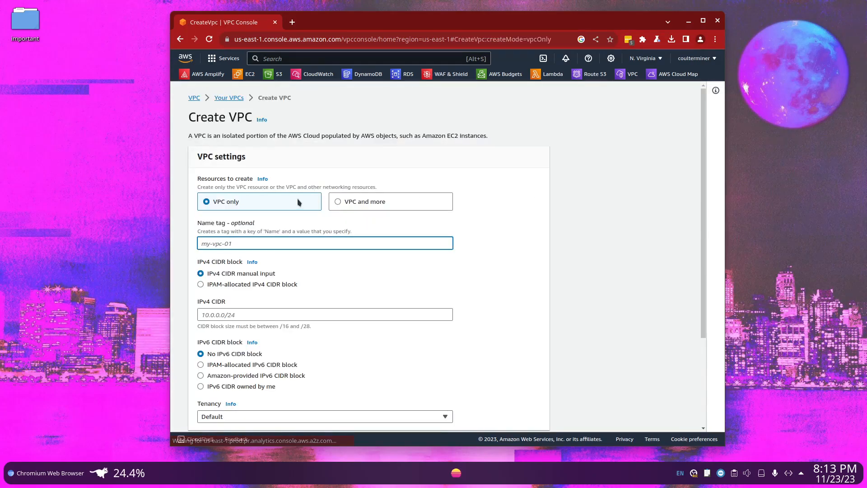
{"action": "scroll", "coordinate": [289, 216], "scroll_direction": "down", "scroll_amount": 3}
{"action": "type", "text": "V"}
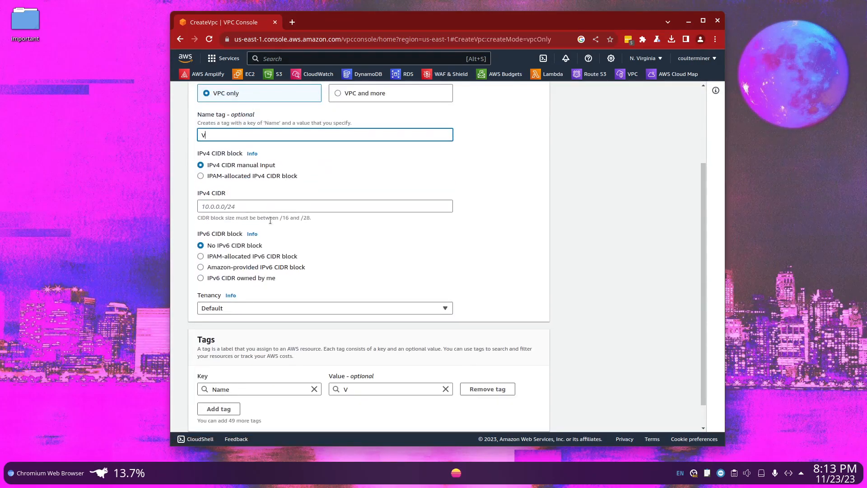
{"action": "type", "text": "irginiaVPC"}
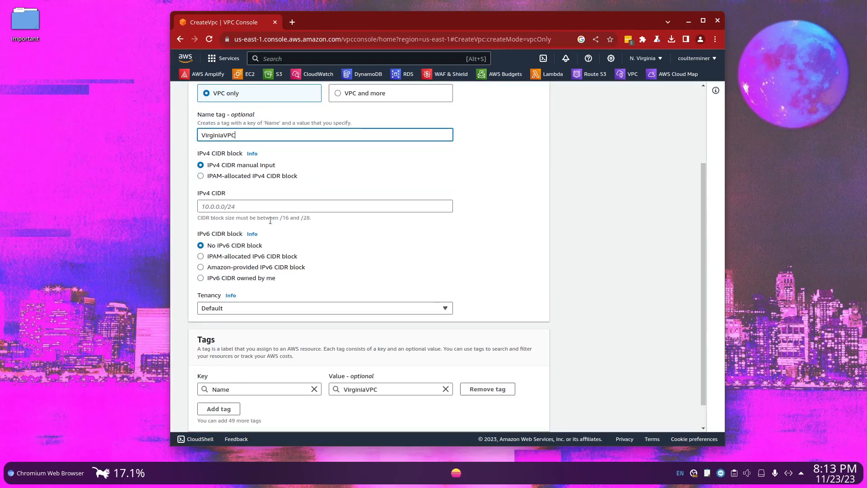
Set the new VPC's IPv4 CIDR to 10.2.0.0/16
{"action": "left_click_drag", "start_coordinate": [265, 219], "coordinate": [253, 213]}
{"action": "left_click", "coordinate": [251, 207]}
{"action": "type", "text": "10.0.0"}
{"action": "key", "text": "BackSpace"}
{"action": "type", "text": "2.0.0/16"}
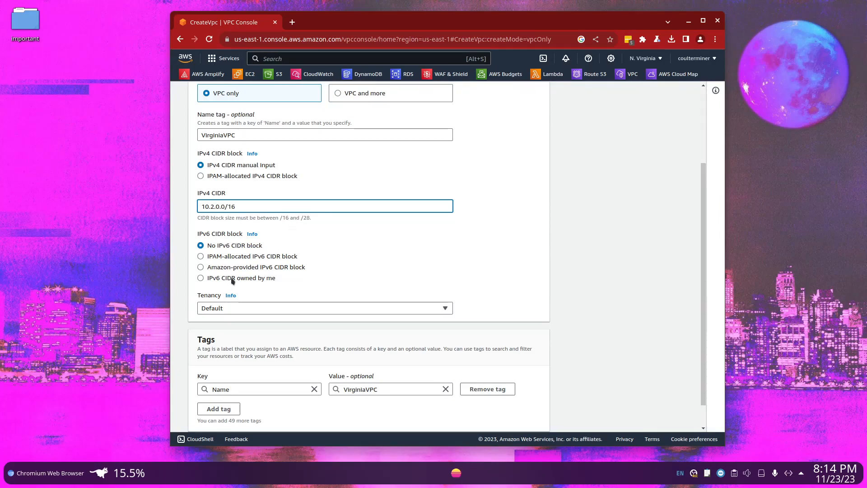
Add a tag with key Project and value PeeringConnection, and create the VPC
{"action": "scroll", "coordinate": [290, 279], "scroll_direction": "down", "scroll_amount": 1}
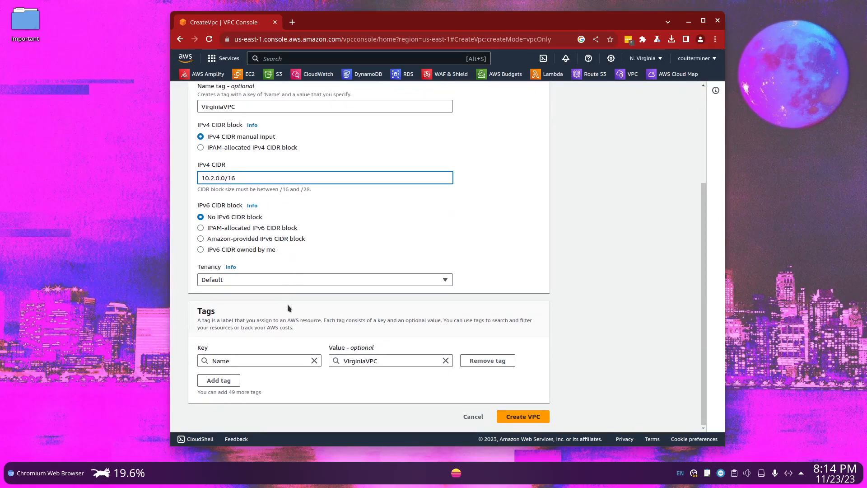
{"action": "left_click", "coordinate": [223, 382]}
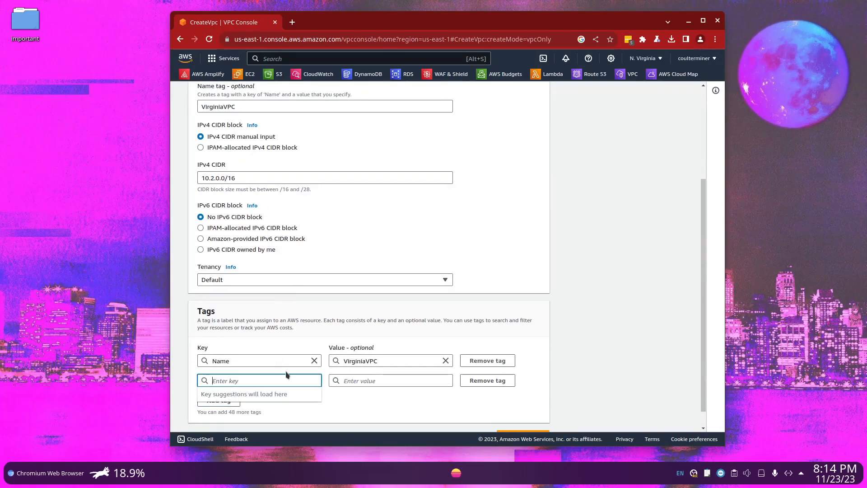
{"action": "type", "text": "Project"}
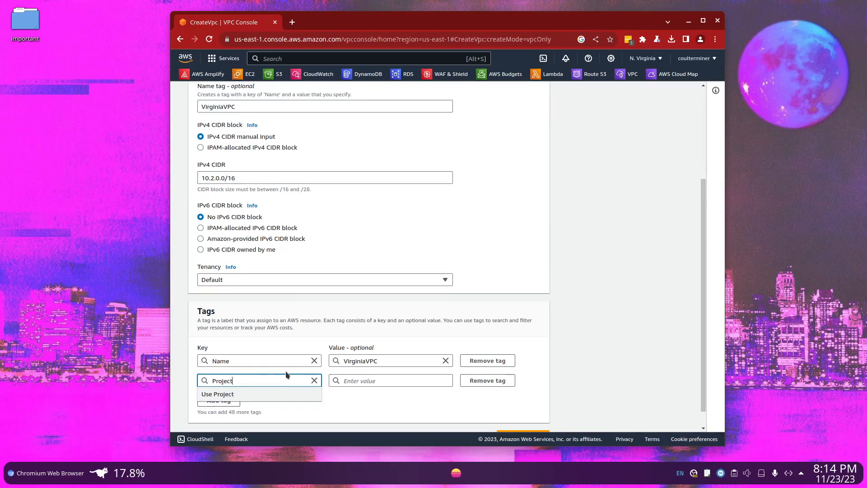
{"action": "key", "text": "Tab"}
{"action": "type", "text": "P"}
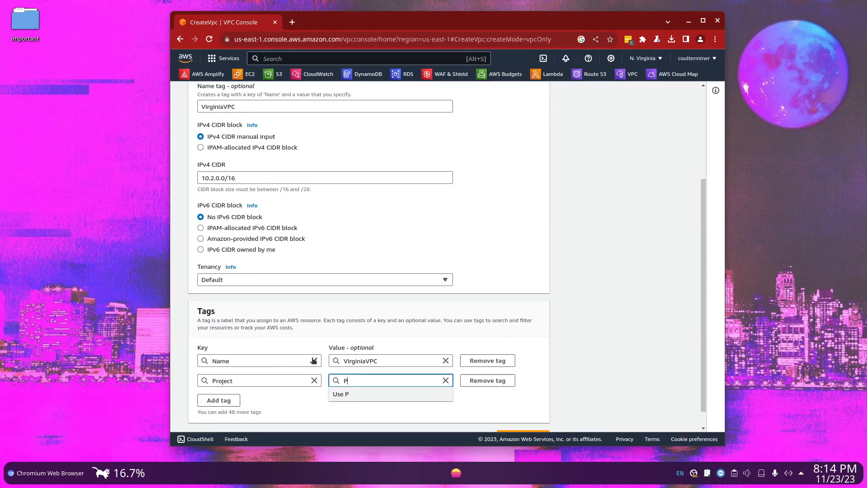
{"action": "type", "text": "eeringConnection"}
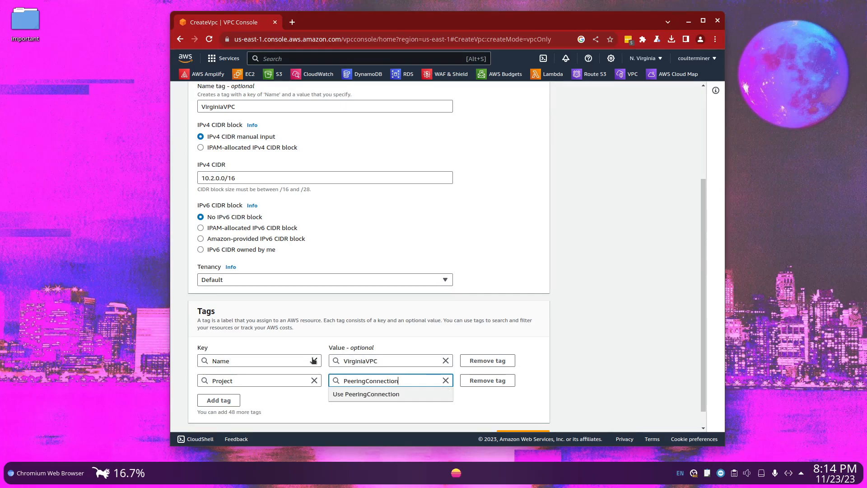
{"action": "key", "text": "Return"}
{"action": "scroll", "coordinate": [420, 385], "scroll_direction": "down", "scroll_amount": 2}
{"action": "left_click", "coordinate": [525, 418]}
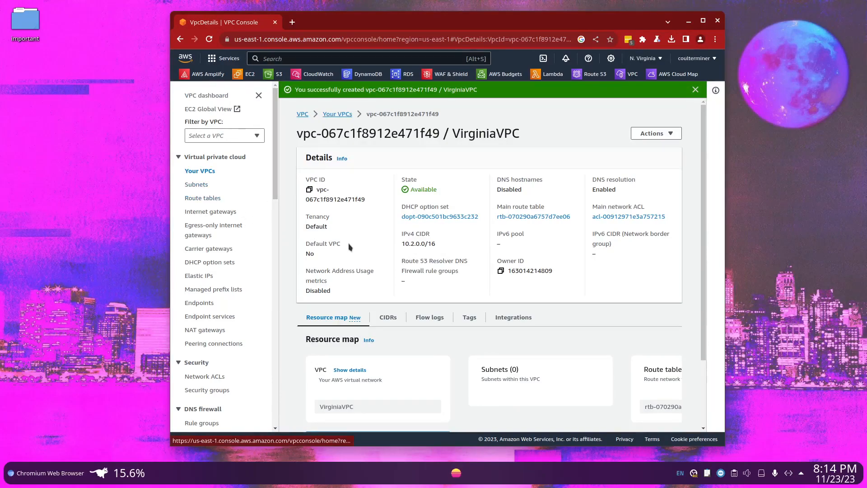
Start creating a subnet and choose VirginiaVPC as its VPC
{"action": "left_click", "coordinate": [199, 185]}
{"action": "left_click", "coordinate": [669, 133]}
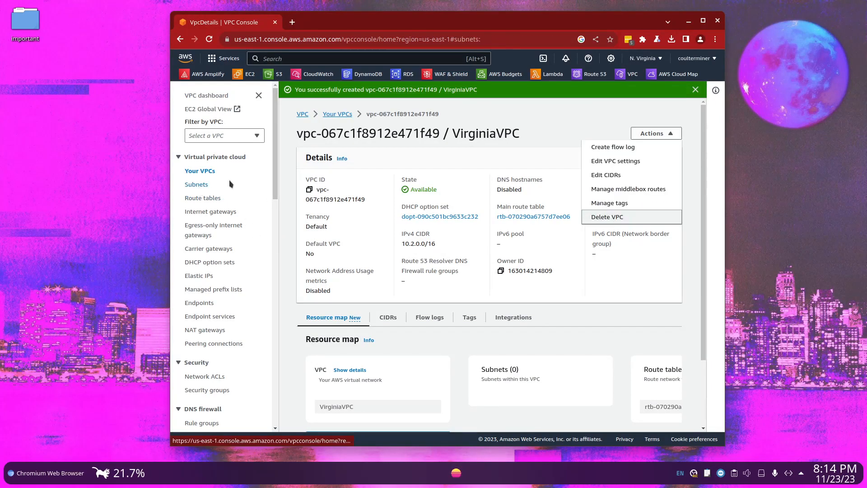
{"action": "left_click", "coordinate": [659, 93]}
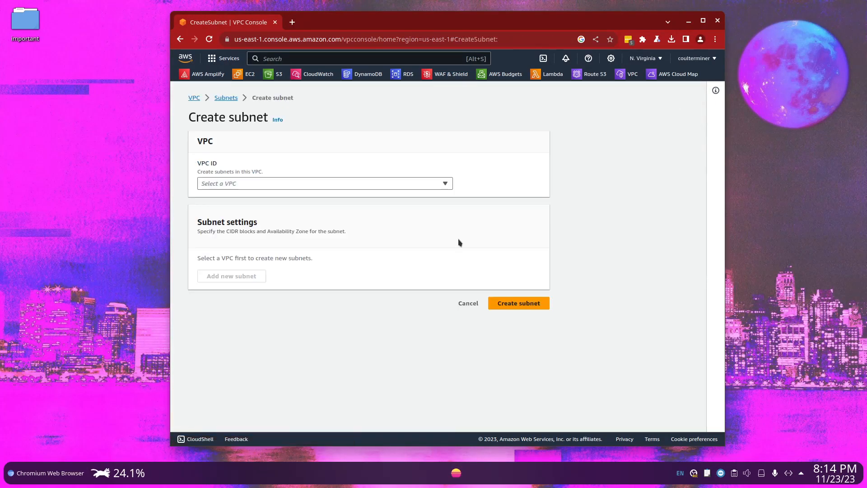
{"action": "left_click", "coordinate": [279, 185]}
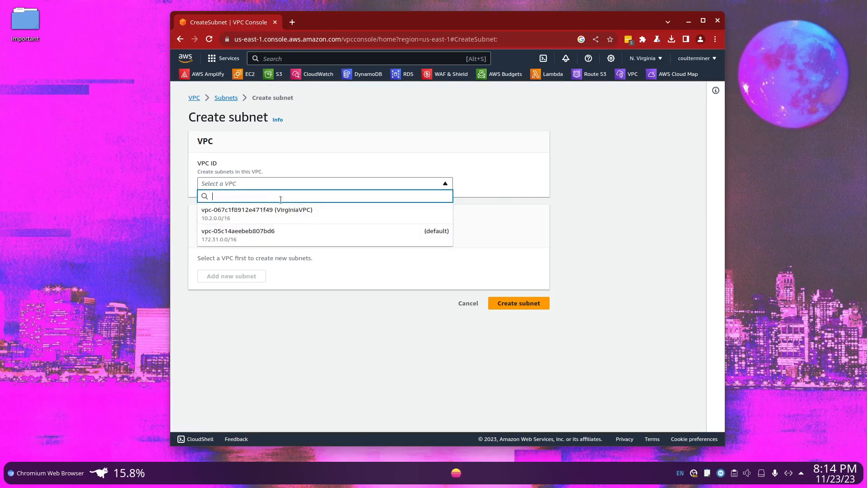
{"action": "left_click", "coordinate": [291, 221]}
Name the new subnet myprivatesubnet
{"action": "scroll", "coordinate": [298, 244], "scroll_direction": "down", "scroll_amount": 3}
{"action": "left_click", "coordinate": [308, 232]}
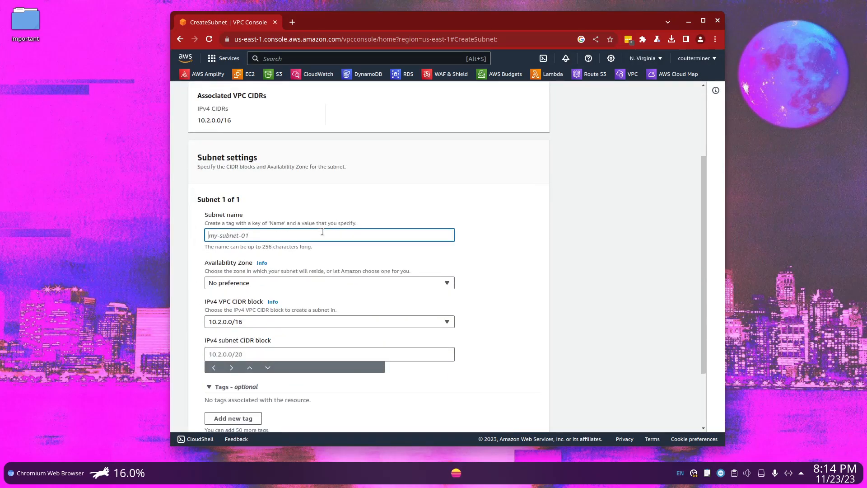
{"action": "scroll", "coordinate": [271, 225], "scroll_direction": "down", "scroll_amount": 1}
{"action": "scroll", "coordinate": [235, 220], "scroll_direction": "down", "scroll_amount": 1}
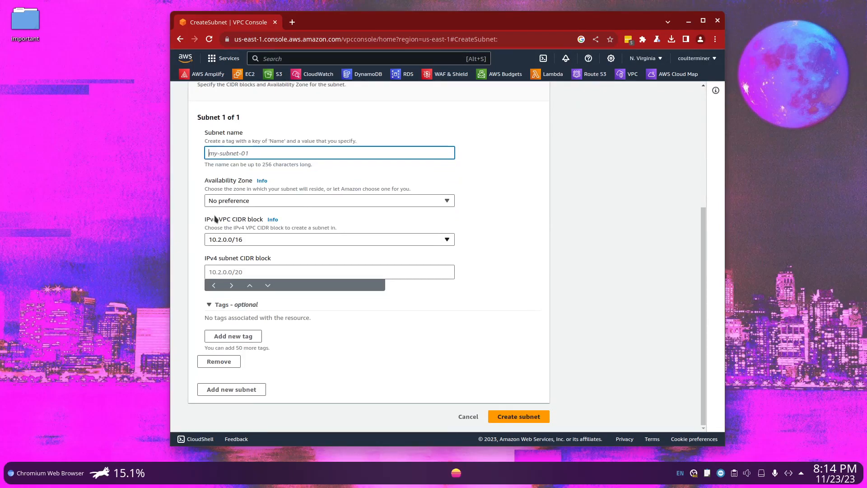
{"action": "type", "text": "my"}
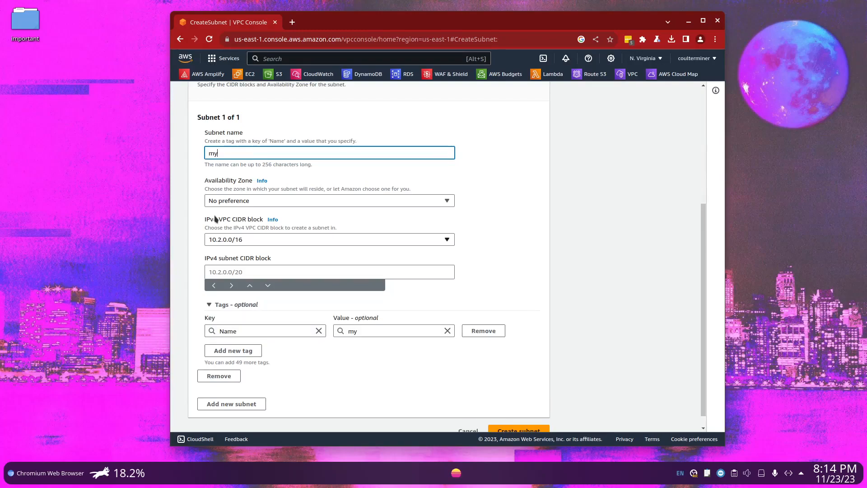
{"action": "type", "text": "privatesubnet"}
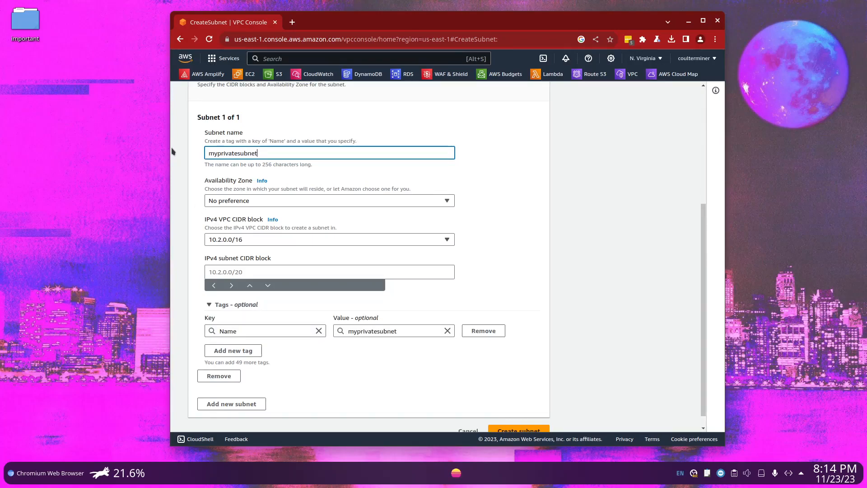
Set the subnet's IPv4 CIDR block to 10.2.0.0/16 and create the subnet
{"action": "scroll", "coordinate": [212, 210], "scroll_direction": "down", "scroll_amount": 1}
{"action": "left_click", "coordinate": [246, 253]}
{"action": "left_click", "coordinate": [253, 228]}
{"action": "left_click", "coordinate": [248, 259]}
{"action": "left_click", "coordinate": [248, 259]}
{"action": "type", "text": "10"}
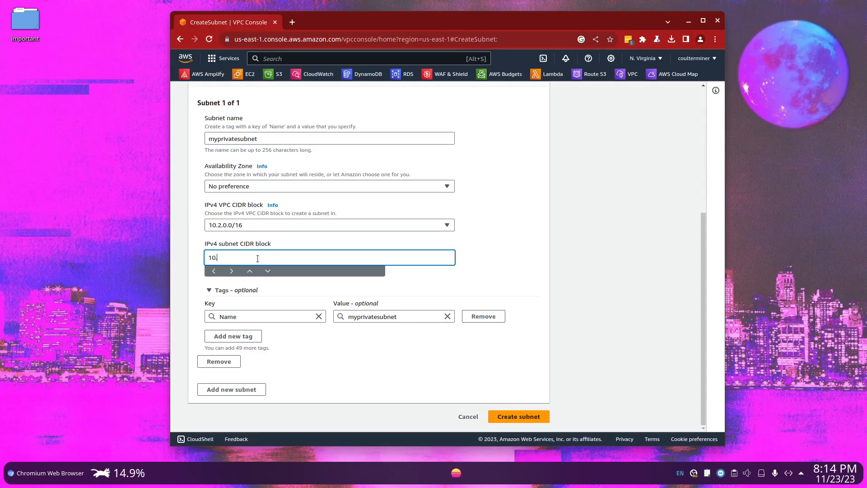
{"action": "type", "text": ".2.0.0/16"}
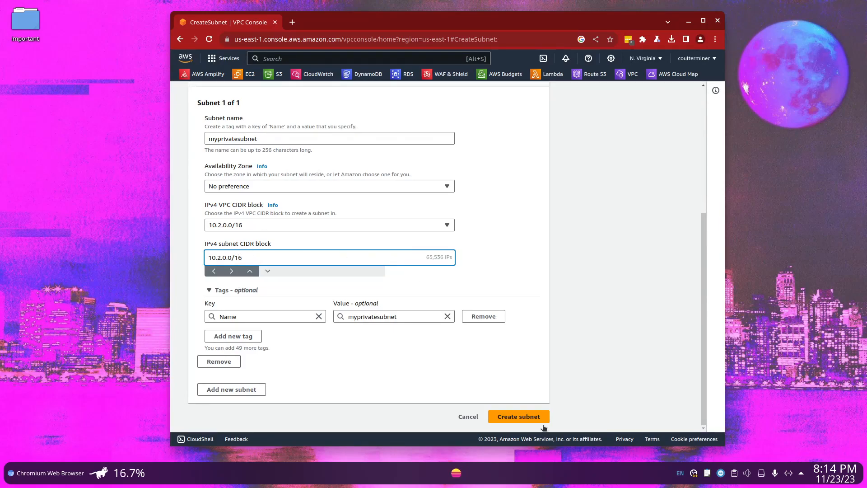
{"action": "left_click", "coordinate": [529, 417]}
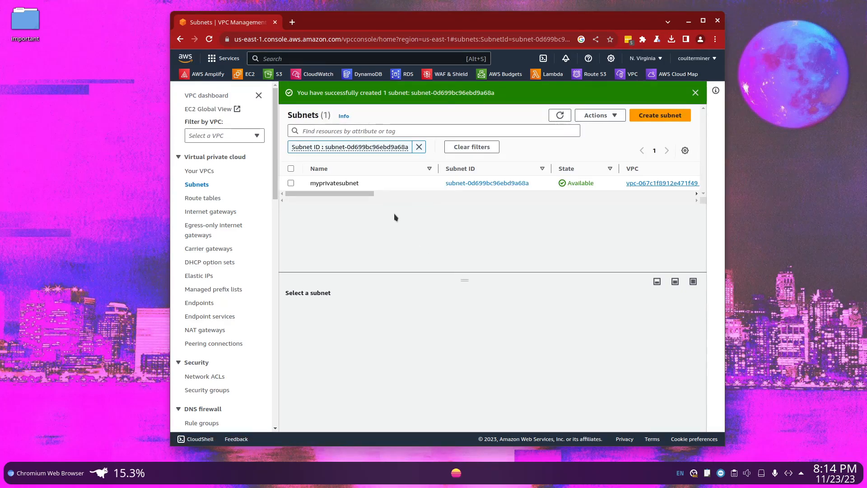
Start creating a VPC peering connection and name it MyPeeringConnection
{"action": "left_click", "coordinate": [220, 345]}
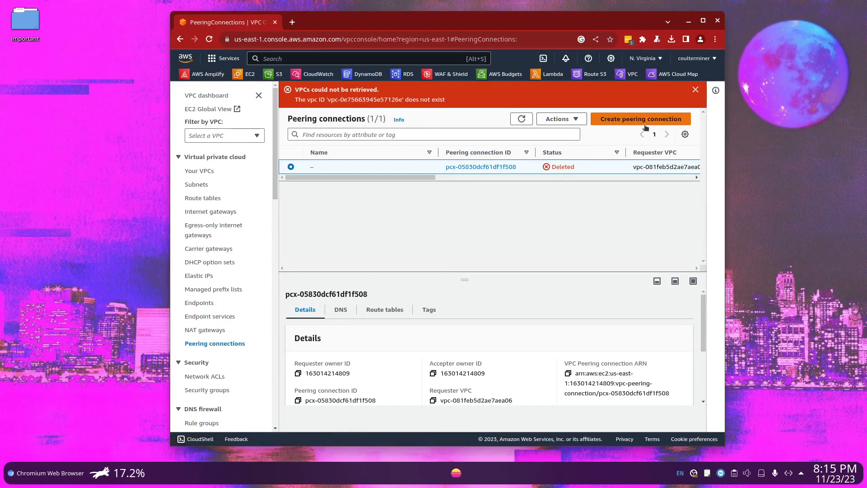
{"action": "left_click", "coordinate": [696, 90]}
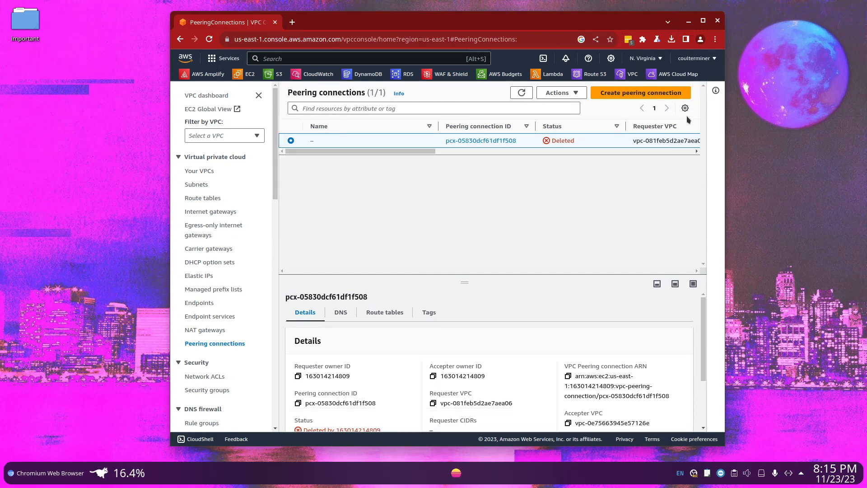
{"action": "left_click", "coordinate": [650, 94]}
{"action": "scroll", "coordinate": [503, 283], "scroll_direction": "down", "scroll_amount": 2}
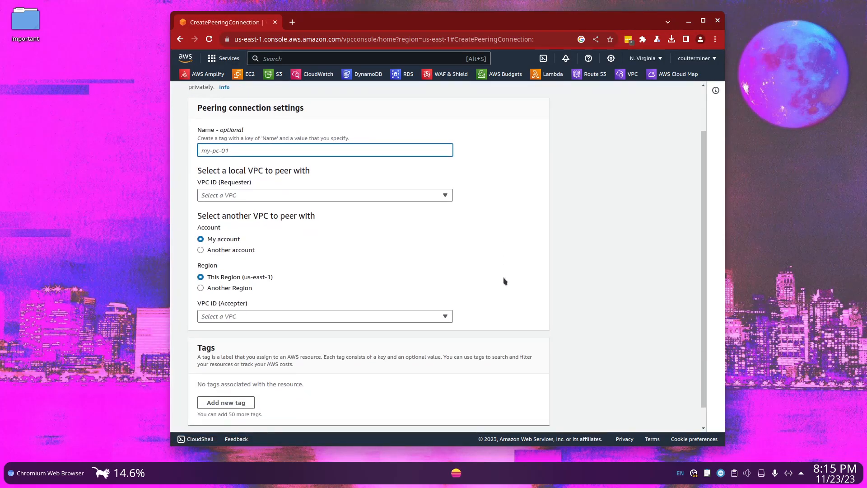
{"action": "type", "text": "MyPeeringConnection"}
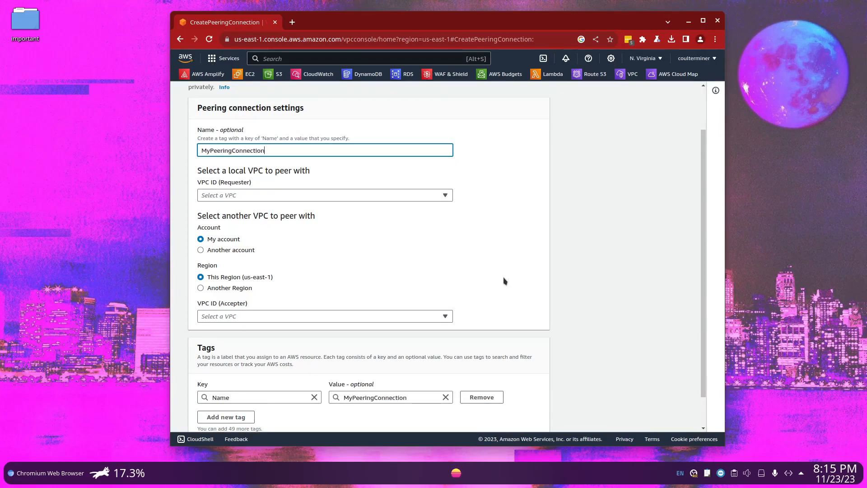
Add a tag with key Project and value PeeringConnection to the peering connection
{"action": "scroll", "coordinate": [505, 281], "scroll_direction": "down", "scroll_amount": 1}
{"action": "left_click", "coordinate": [216, 382]}
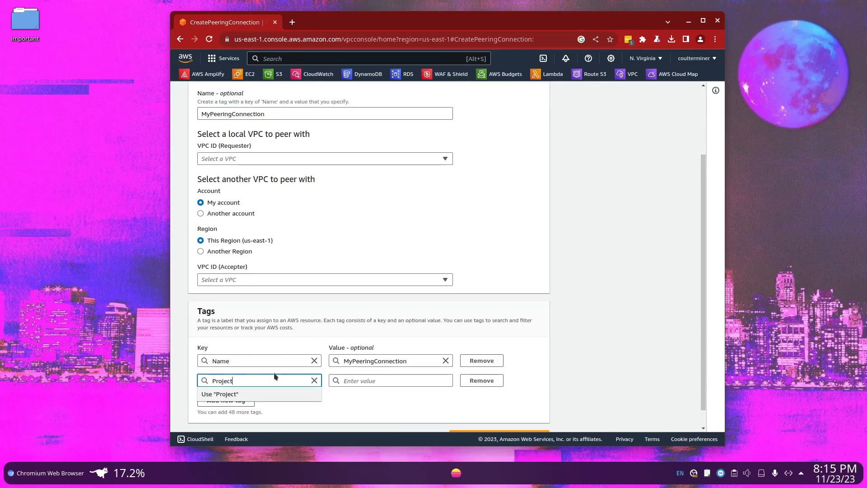
{"action": "left_click", "coordinate": [265, 397]}
{"action": "left_click", "coordinate": [354, 378]}
{"action": "type", "text": "Peering"}
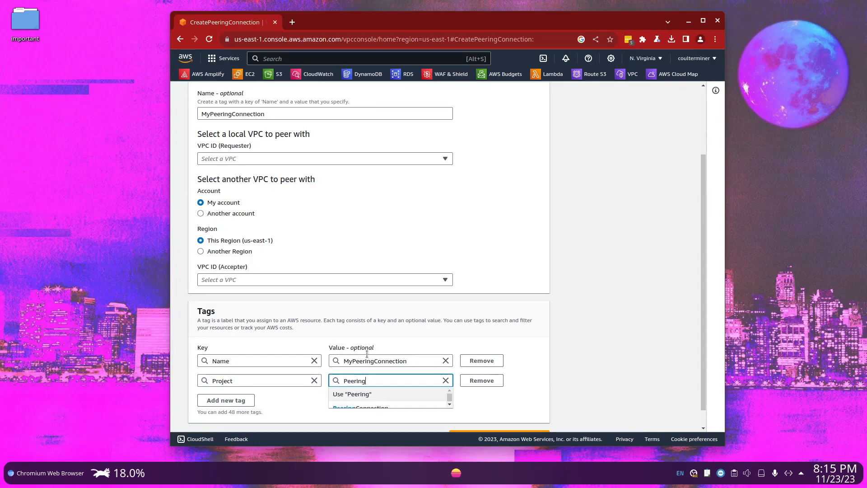
{"action": "key", "text": "Down"}
{"action": "key", "text": "Return"}
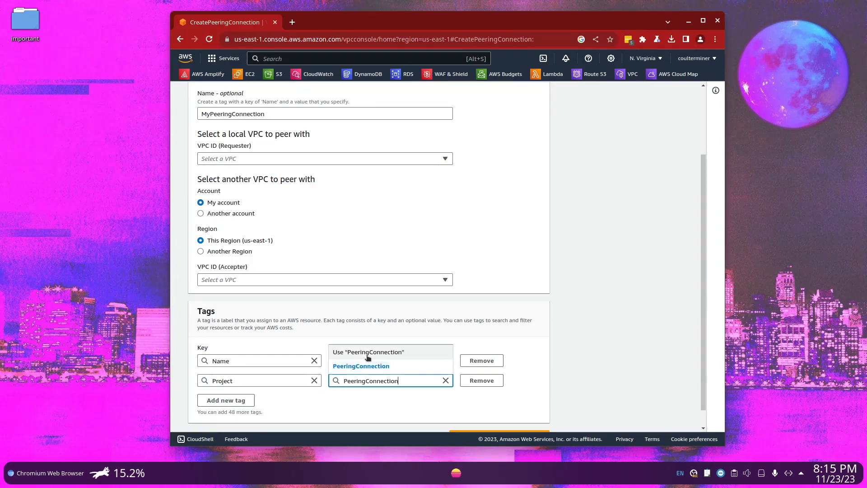
{"action": "left_click", "coordinate": [391, 367]}
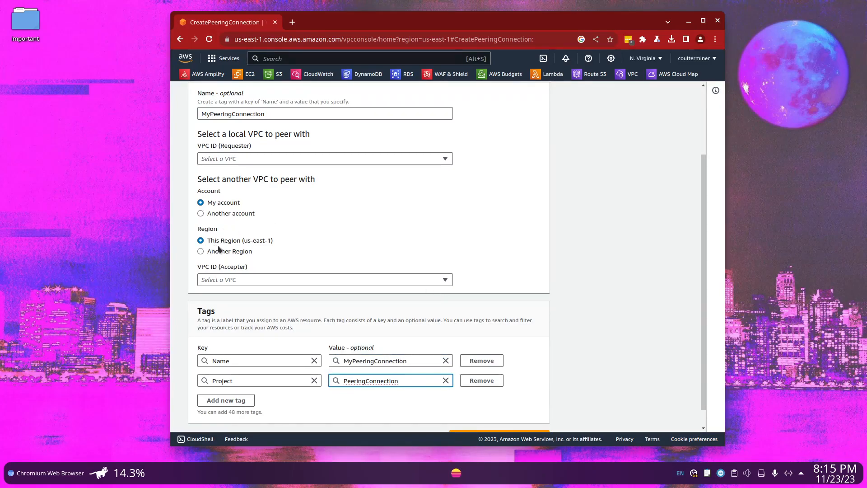
Select VirginiaVPC as the local requester VPC of the peering connection
{"action": "scroll", "coordinate": [267, 219], "scroll_direction": "up", "scroll_amount": 2}
{"action": "scroll", "coordinate": [271, 220], "scroll_direction": "up", "scroll_amount": 1}
{"action": "left_click", "coordinate": [322, 250]}
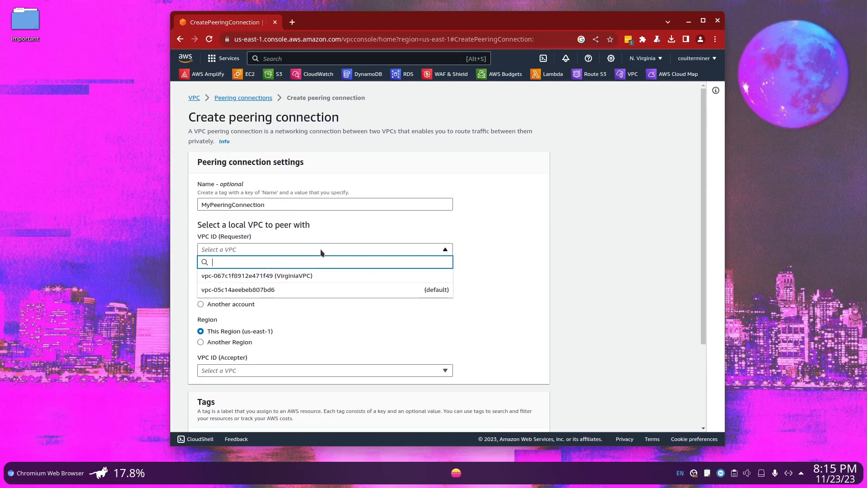
{"action": "left_click", "coordinate": [334, 276]}
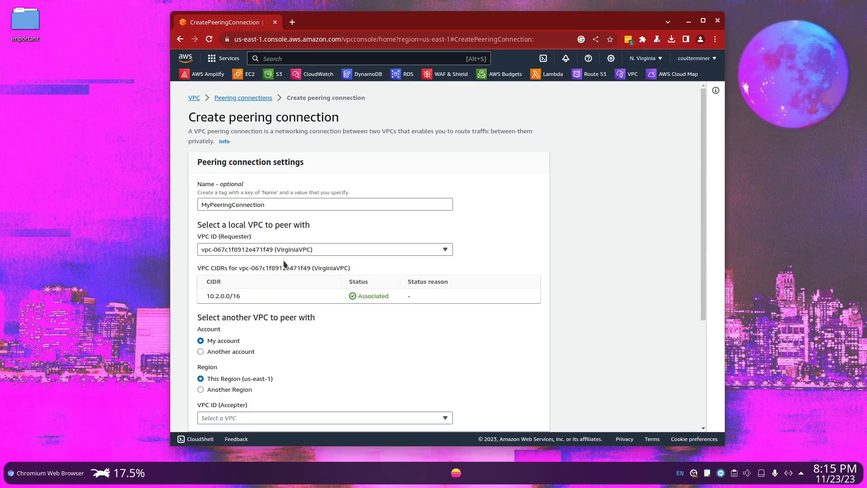
{"action": "left_click_drag", "start_coordinate": [243, 185], "coordinate": [195, 187]}
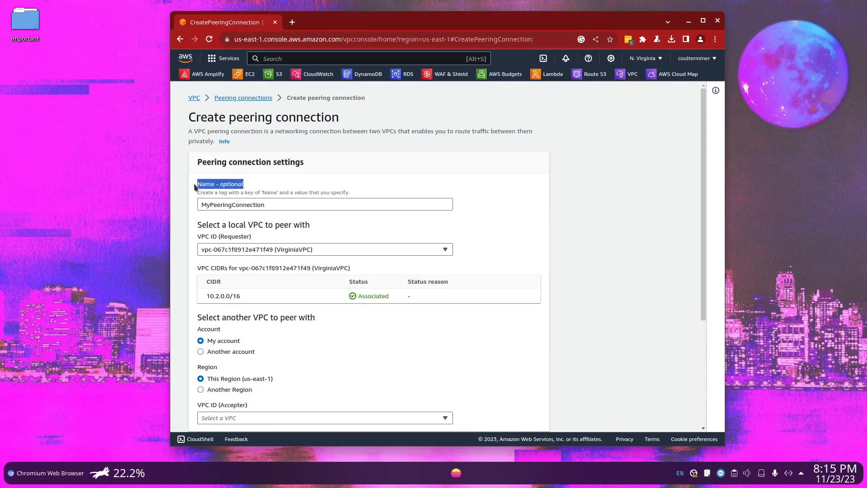
{"action": "left_click_drag", "start_coordinate": [268, 204], "coordinate": [179, 209]}
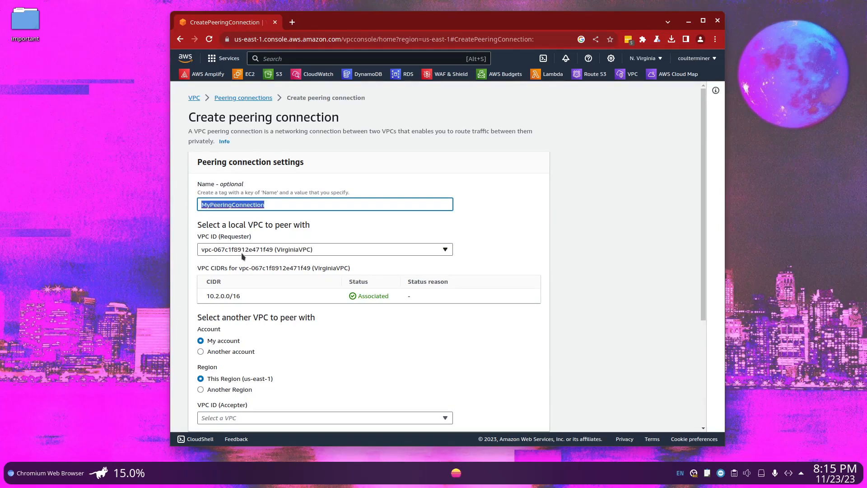
{"action": "left_click", "coordinate": [289, 235]}
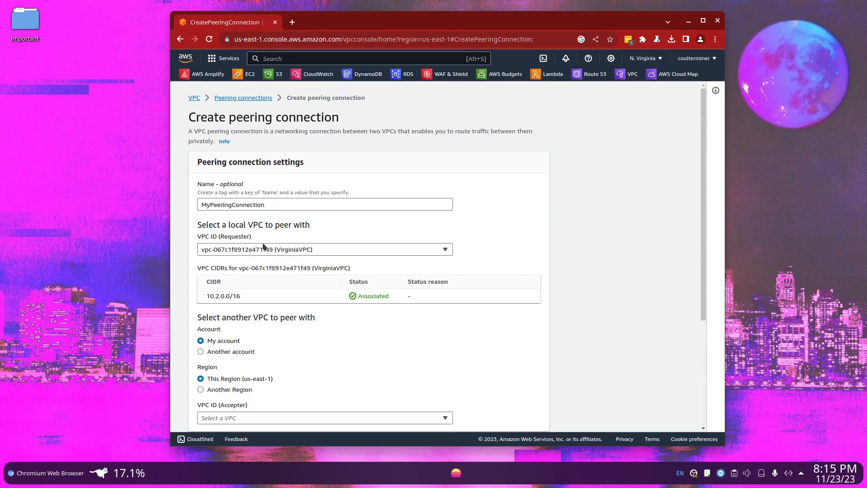
Review the requester VPC and its associated CIDR block in the peering connection settings
{"action": "left_click_drag", "start_coordinate": [261, 242], "coordinate": [186, 241]}
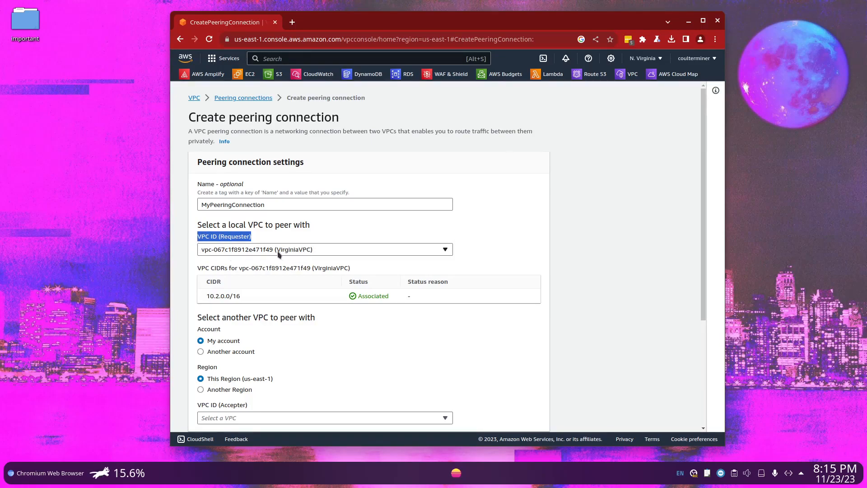
{"action": "scroll", "coordinate": [289, 269], "scroll_direction": "down", "scroll_amount": 3}
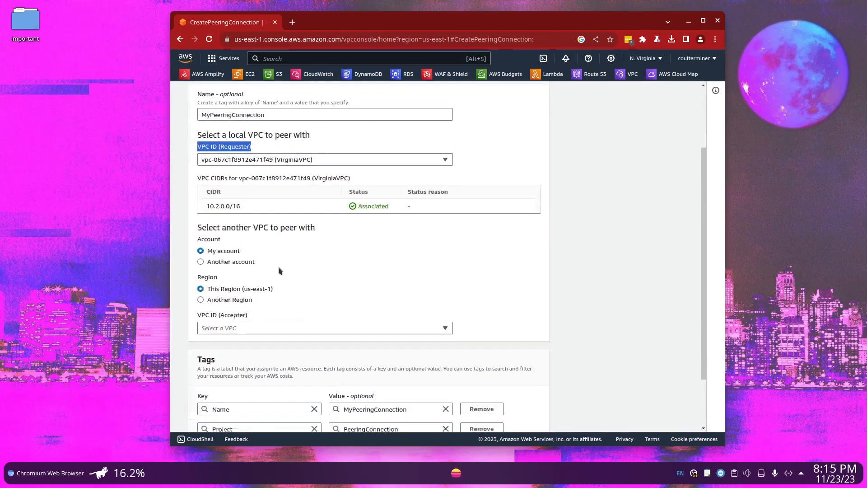
{"action": "left_click_drag", "start_coordinate": [243, 188], "coordinate": [205, 192]}
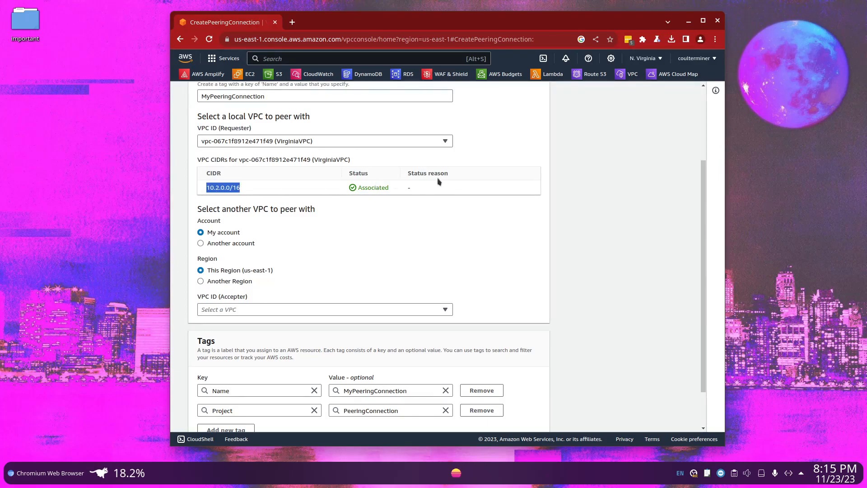
{"action": "left_click", "coordinate": [284, 256]}
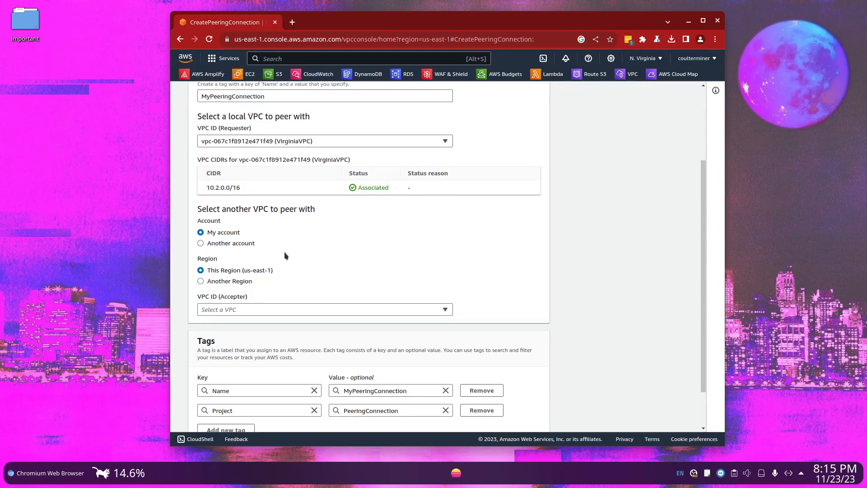
Check the accepter account options by switching to Another account and back to My account
{"action": "left_click_drag", "start_coordinate": [247, 233], "coordinate": [207, 236]}
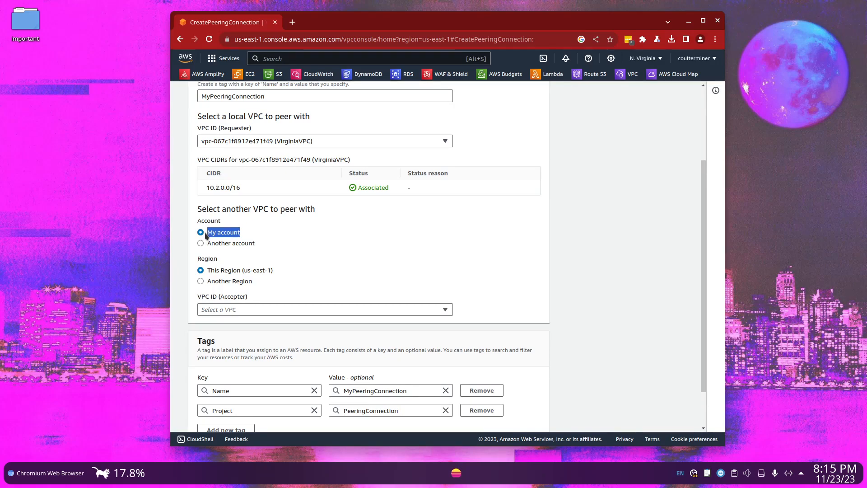
{"action": "left_click", "coordinate": [231, 244]}
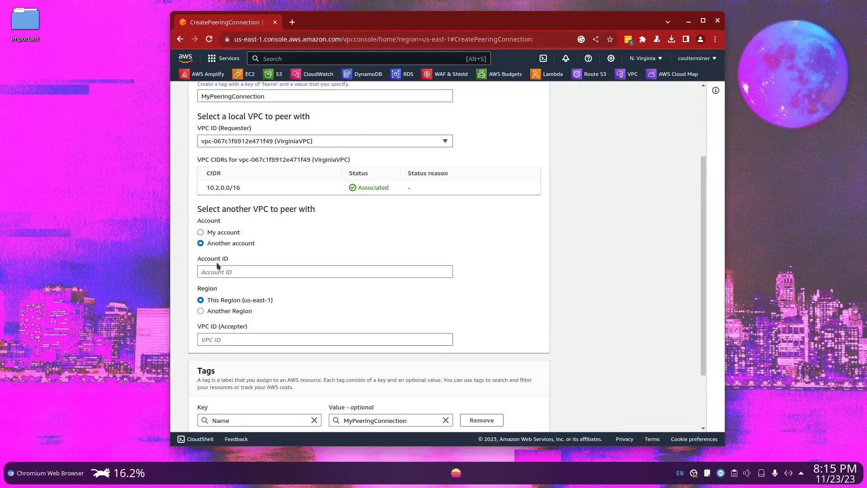
{"action": "left_click_drag", "start_coordinate": [234, 263], "coordinate": [194, 263]}
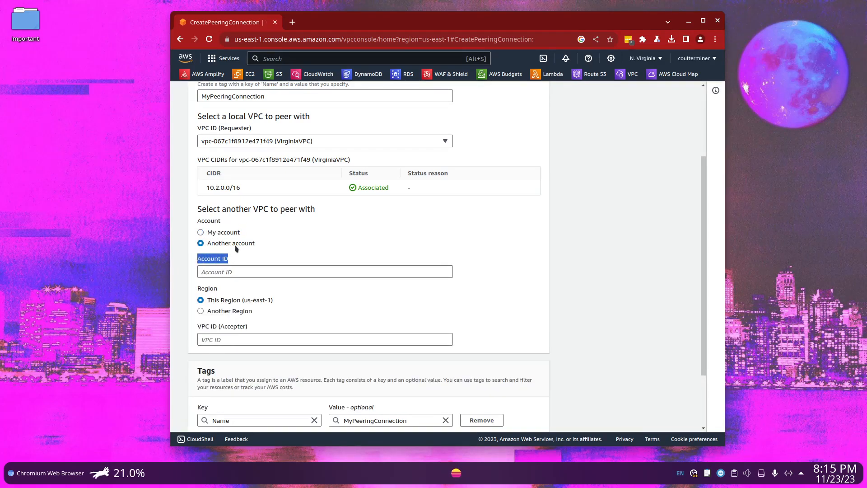
{"action": "left_click", "coordinate": [235, 232]}
Set the accepter VPC's location to another region, US West (Oregon) (us-west-2)
{"action": "scroll", "coordinate": [246, 243], "scroll_direction": "down", "scroll_amount": 2}
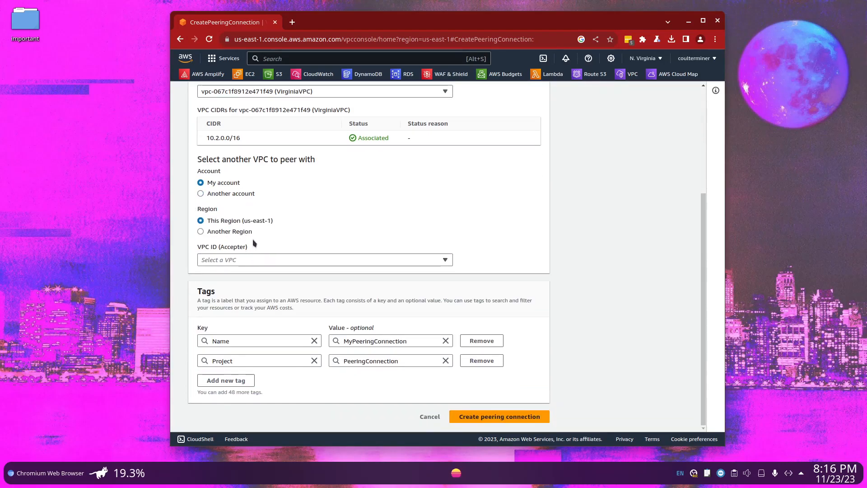
{"action": "left_click", "coordinate": [247, 237]}
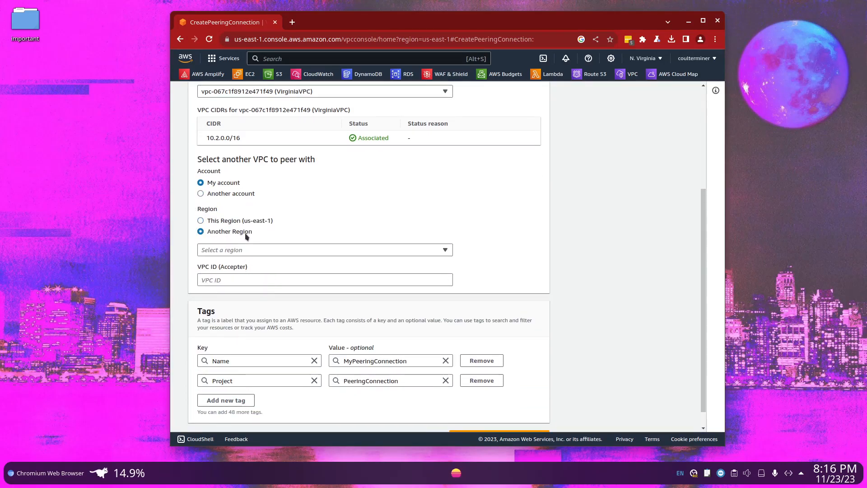
{"action": "left_click", "coordinate": [247, 252]}
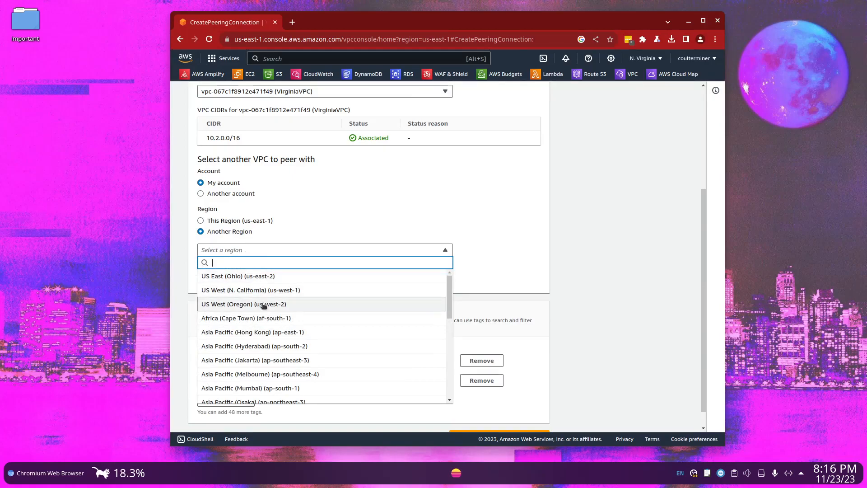
{"action": "left_click", "coordinate": [247, 306]}
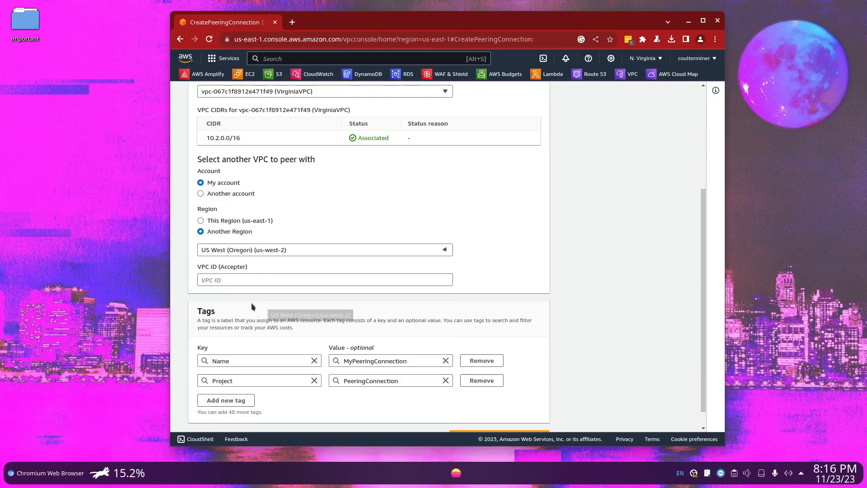
Open the VPC console in a new browser tab, switch it to the Oregon region, and list its VPCs
{"action": "left_click", "coordinate": [248, 273]}
{"action": "scroll", "coordinate": [263, 285], "scroll_direction": "up", "scroll_amount": 2}
{"action": "scroll", "coordinate": [286, 282], "scroll_direction": "up", "scroll_amount": 3}
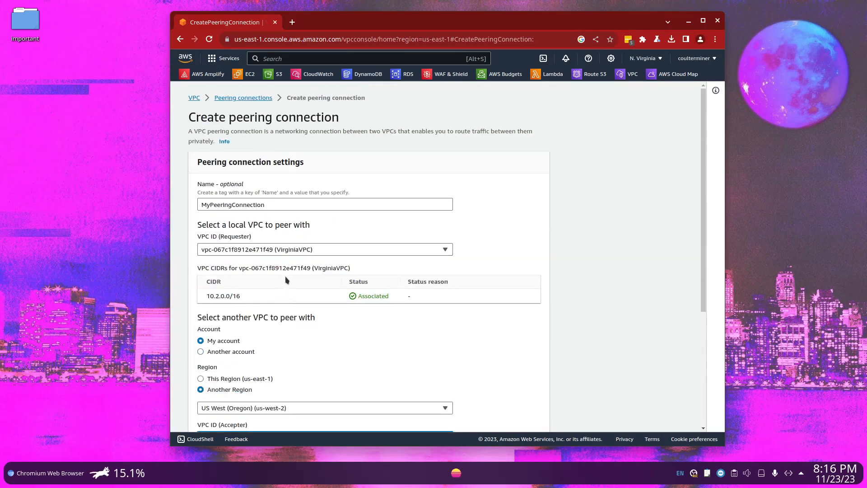
{"action": "right_click", "coordinate": [194, 98]}
{"action": "left_click", "coordinate": [221, 106]}
{"action": "key", "text": "ctrl+Tab"}
{"action": "left_click", "coordinate": [647, 58]}
{"action": "left_click", "coordinate": [595, 138]}
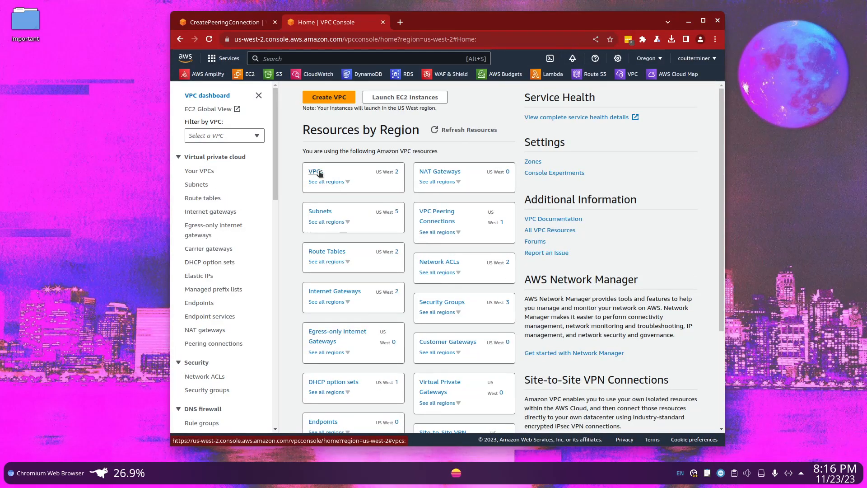
{"action": "left_click", "coordinate": [315, 171]}
Copy the VPC ID of OregonVPC
{"action": "left_click_drag", "start_coordinate": [534, 142], "coordinate": [442, 145]}
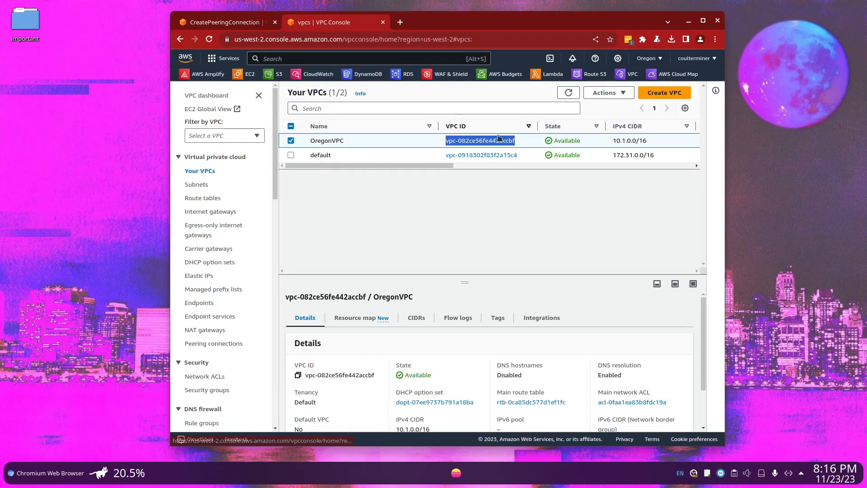
{"action": "right_click", "coordinate": [491, 143]}
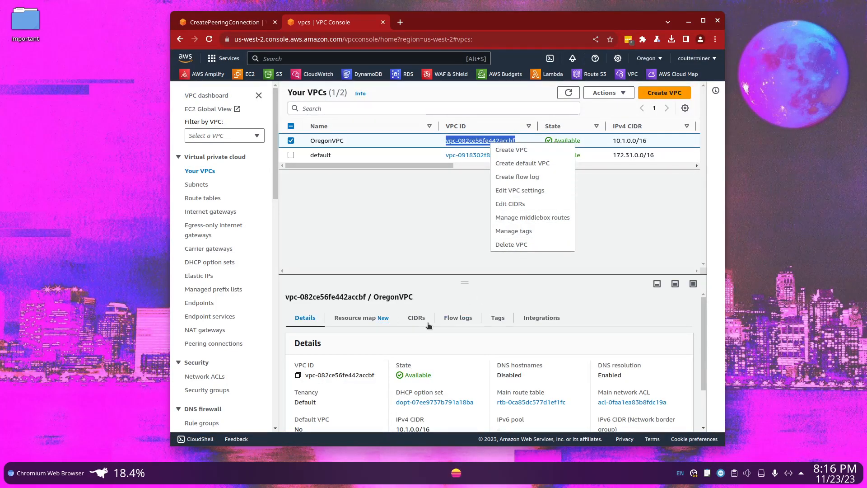
{"action": "mouse_move", "coordinate": [369, 297]}
{"action": "left_mouse_down"}
{"action": "mouse_move", "coordinate": [281, 298]}
{"action": "mouse_move", "coordinate": [374, 297]}
{"action": "mouse_move", "coordinate": [367, 298]}
{"action": "left_mouse_up"}
{"action": "double_click", "coordinate": [316, 297]}
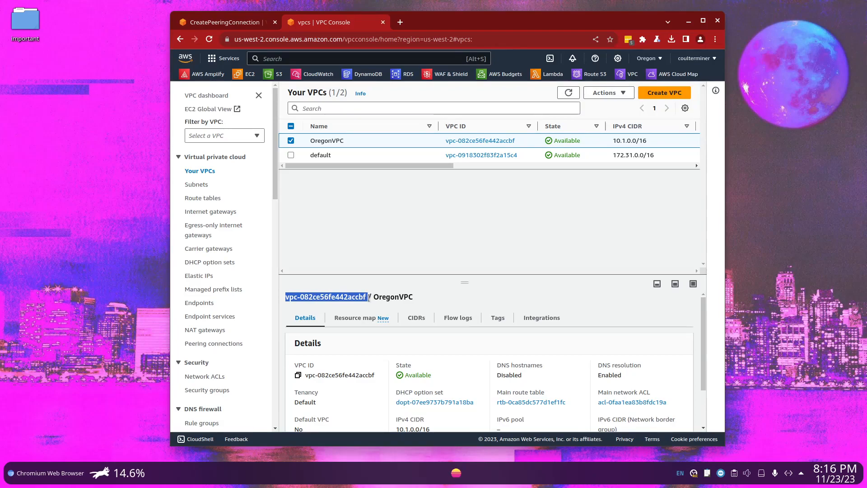
{"action": "right_click", "coordinate": [369, 297]}
{"action": "left_click", "coordinate": [387, 306]}
Paste the copied OregonVPC ID as the accepter VPC ID and create the peering connection
{"action": "left_click", "coordinate": [231, 26]}
{"action": "scroll", "coordinate": [383, 265], "scroll_direction": "down", "scroll_amount": 2}
{"action": "left_click", "coordinate": [247, 383]}
{"action": "key", "text": "ctrl+v"}
{"action": "scroll", "coordinate": [322, 383], "scroll_direction": "down", "scroll_amount": 3}
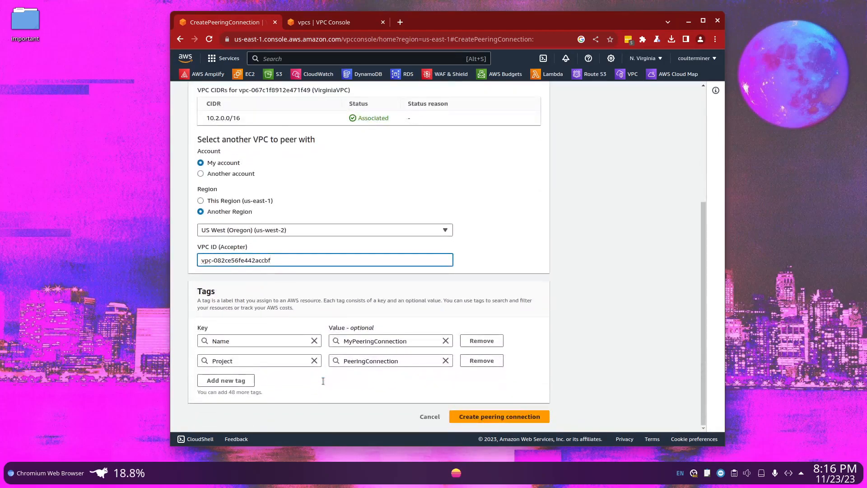
{"action": "left_click", "coordinate": [512, 416]}
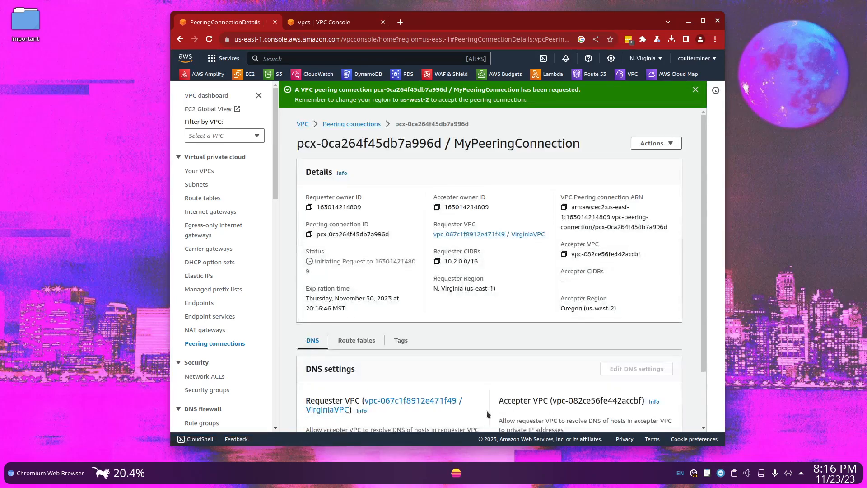
Review the request status and DNS settings of MyPeeringConnection
{"action": "scroll", "coordinate": [468, 381], "scroll_direction": "down", "scroll_amount": 1}
{"action": "left_click_drag", "start_coordinate": [363, 221], "coordinate": [316, 208]}
{"action": "scroll", "coordinate": [397, 277], "scroll_direction": "down", "scroll_amount": 1}
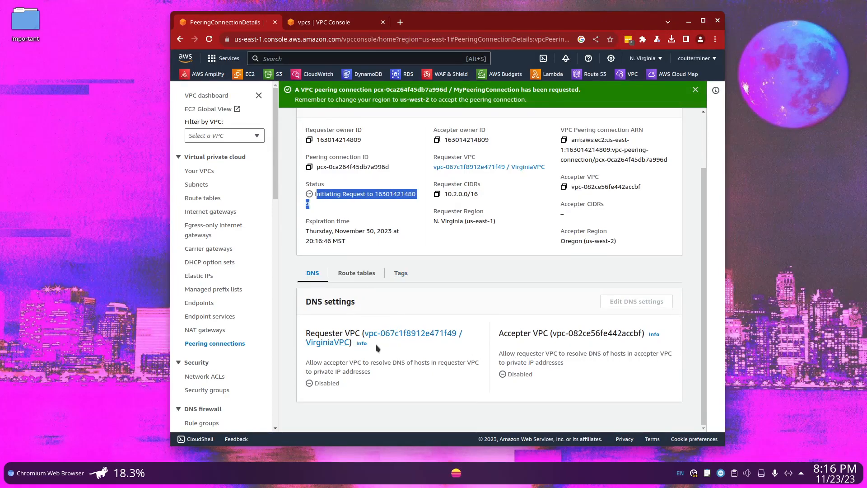
{"action": "scroll", "coordinate": [361, 285], "scroll_direction": "up", "scroll_amount": 1}
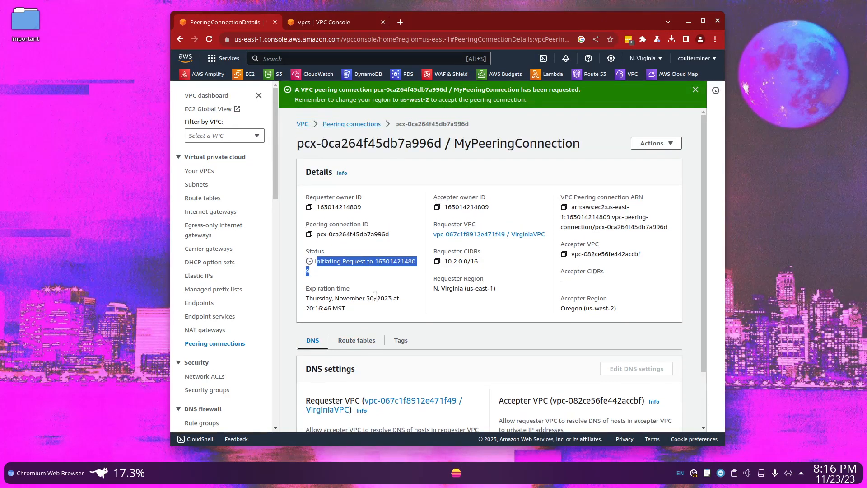
Find the pending peering connection in the Oregon region and accept its request
{"action": "left_click", "coordinate": [313, 25]}
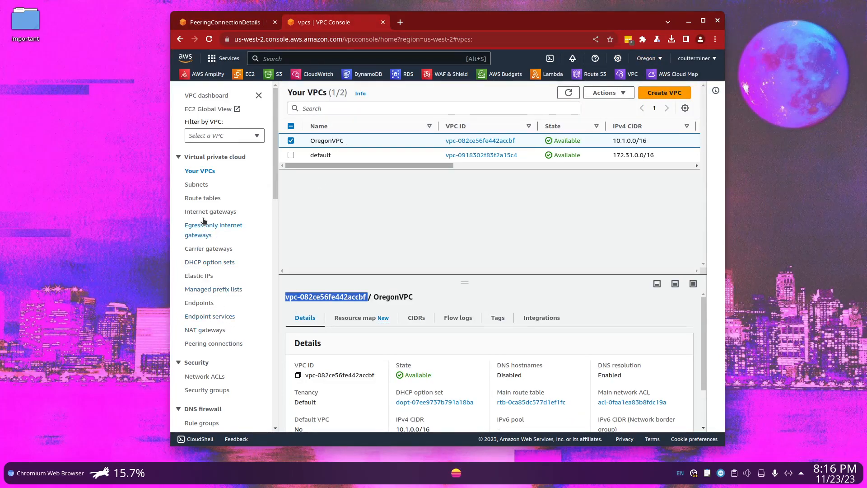
{"action": "scroll", "coordinate": [217, 257], "scroll_direction": "down", "scroll_amount": 3}
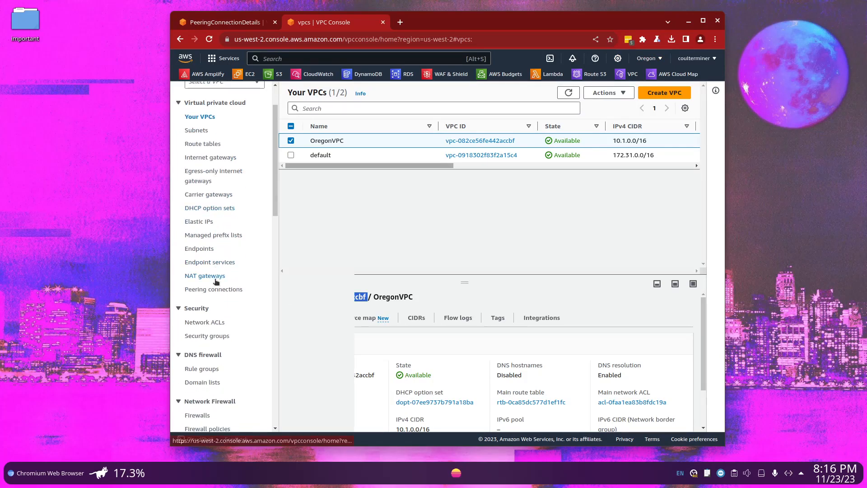
{"action": "left_click", "coordinate": [216, 289]}
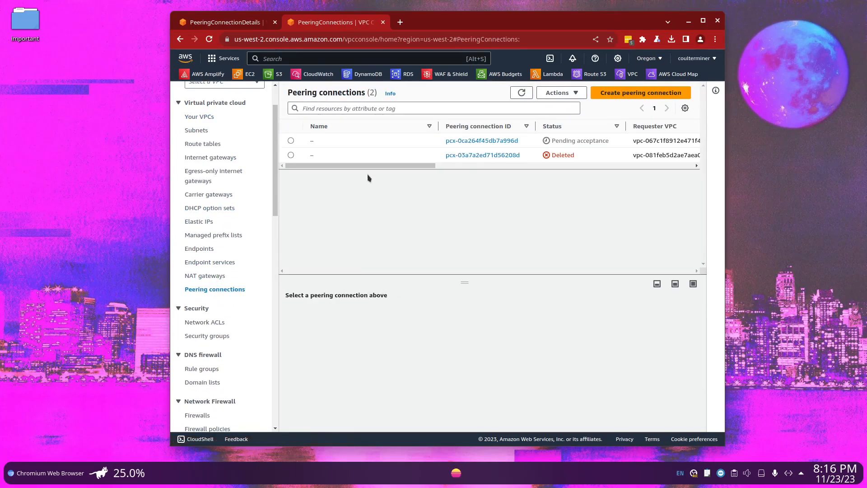
{"action": "left_click", "coordinate": [291, 141]}
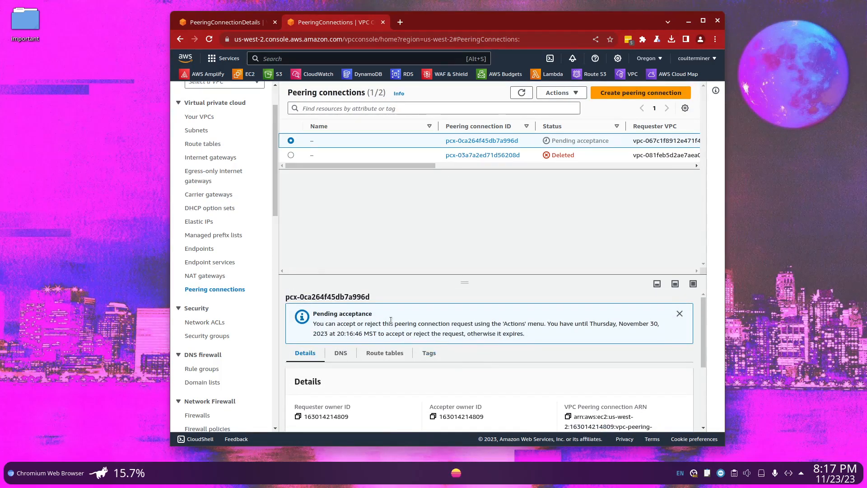
{"action": "left_click_drag", "start_coordinate": [559, 141], "coordinate": [619, 142]}
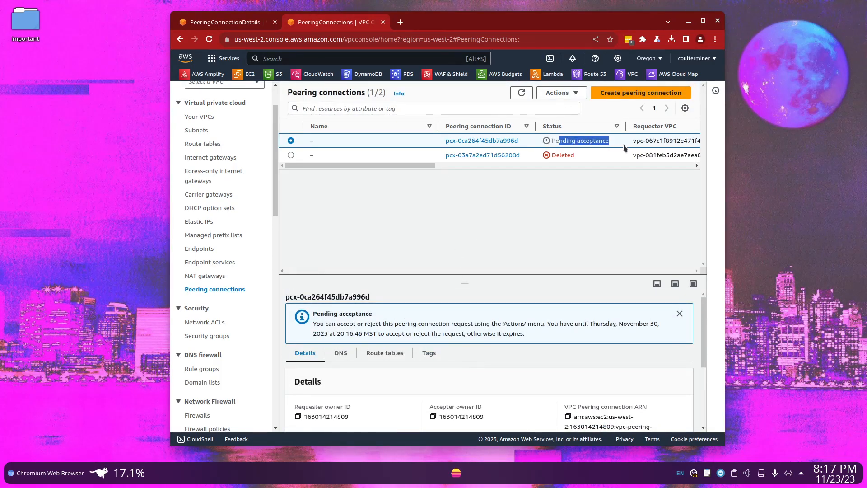
{"action": "left_click", "coordinate": [561, 92]}
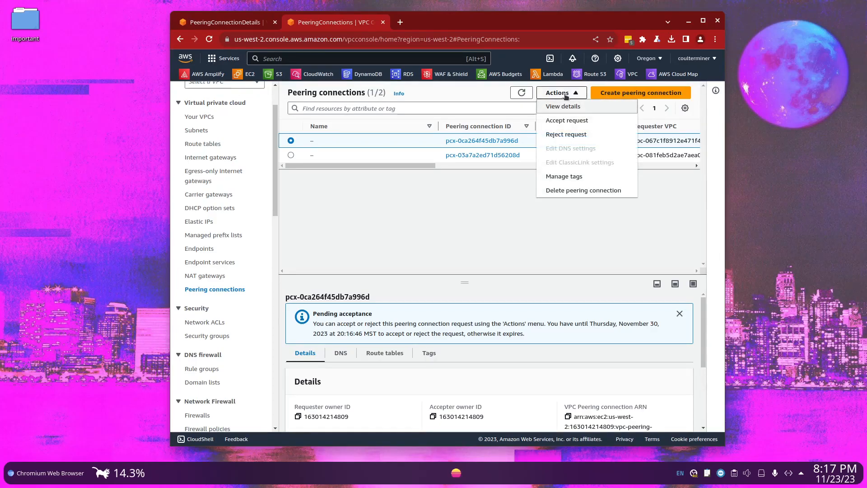
{"action": "left_click", "coordinate": [567, 121]}
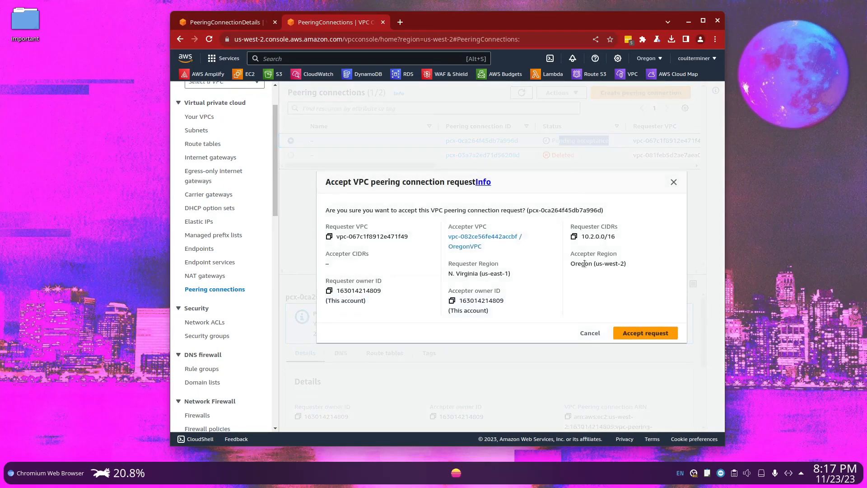
{"action": "left_click", "coordinate": [641, 334]}
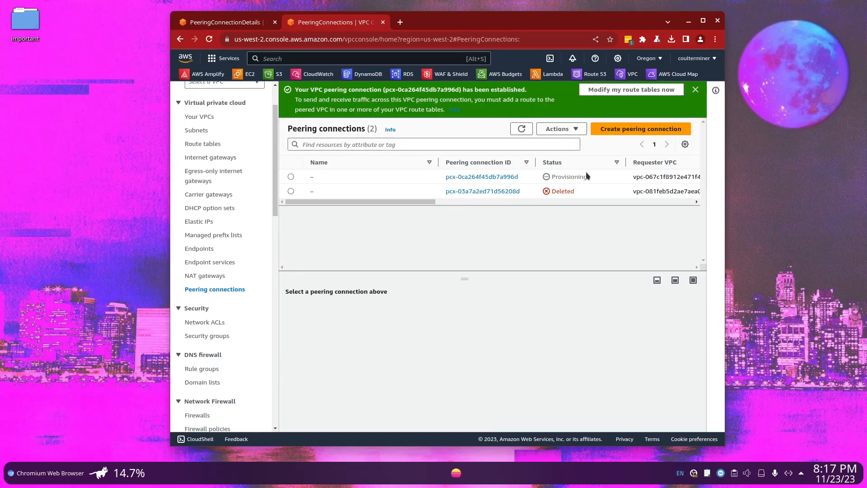
Check the accepted peering connection's status and the route tables that reference it
{"action": "left_click_drag", "start_coordinate": [589, 177], "coordinate": [552, 173]}
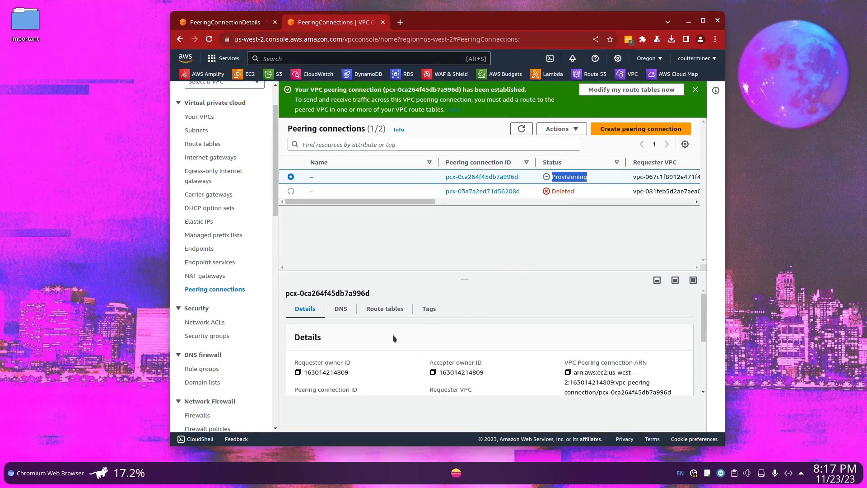
{"action": "left_click", "coordinate": [377, 313]}
{"action": "scroll", "coordinate": [460, 316], "scroll_direction": "down", "scroll_amount": 1}
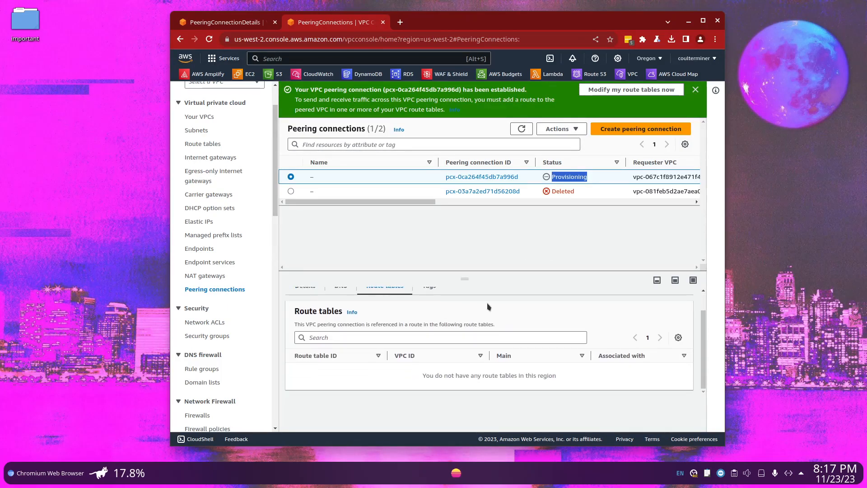
Open OregonVPC's route table from its resource map and open its routes for editing
{"action": "left_click", "coordinate": [203, 116]}
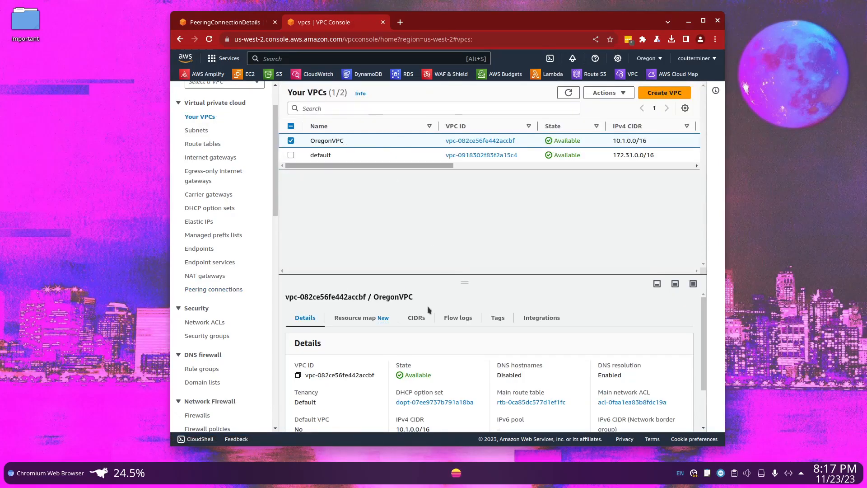
{"action": "left_click", "coordinate": [486, 141]}
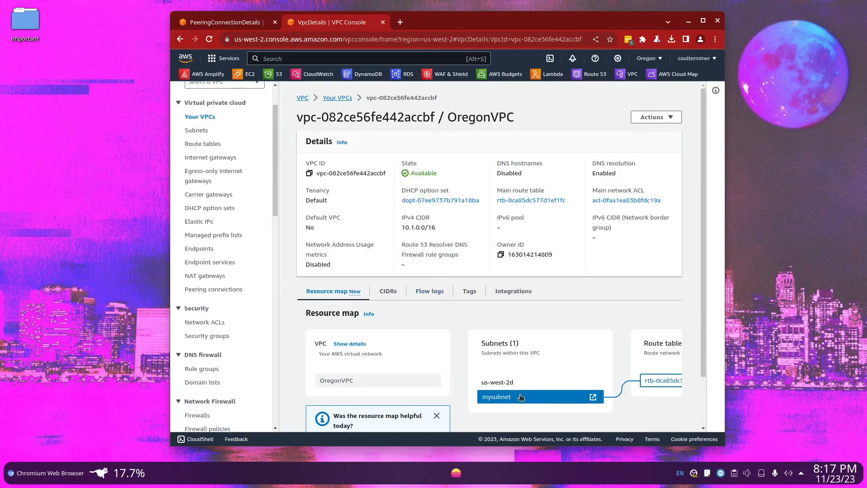
{"action": "scroll", "coordinate": [657, 388], "scroll_direction": "down", "scroll_amount": 2}
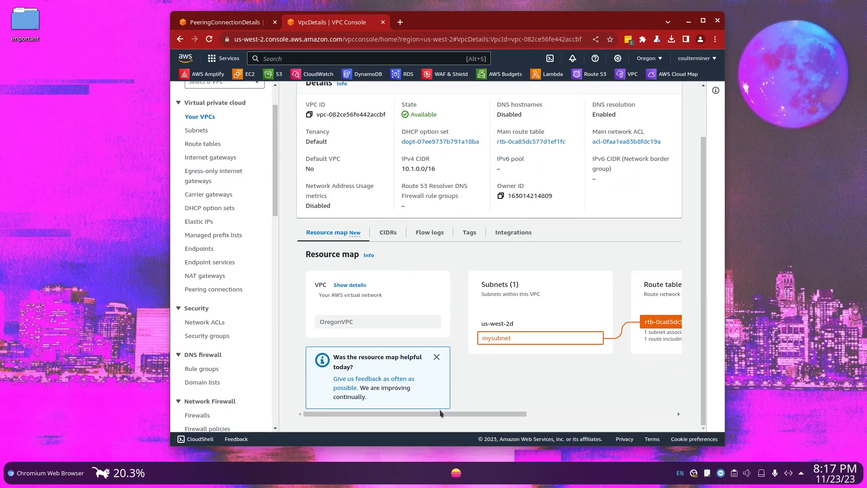
{"action": "left_click_drag", "start_coordinate": [459, 414], "coordinate": [545, 409]}
{"action": "left_click", "coordinate": [538, 322]}
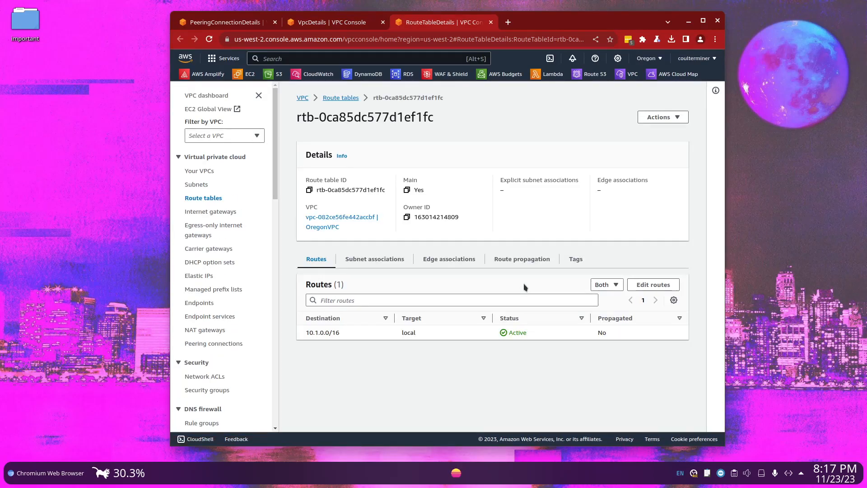
{"action": "left_click", "coordinate": [654, 285]}
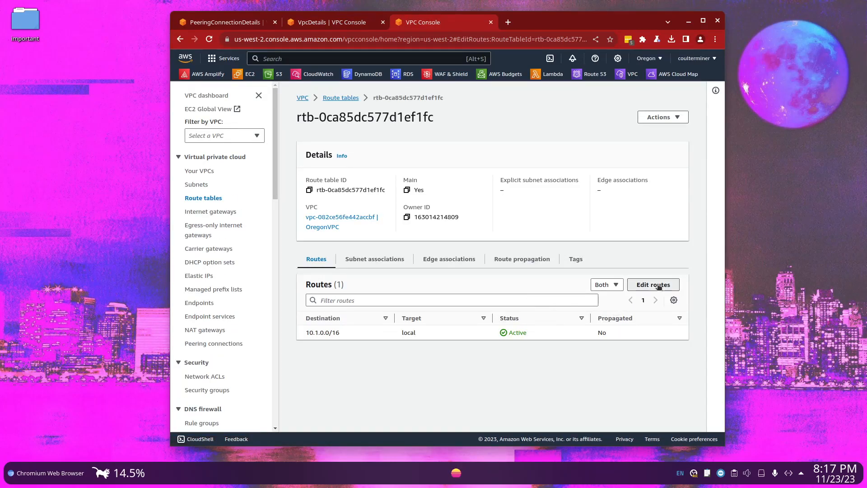
Add a route with destination 10.2.0.0/16 to OregonVPC's route table
{"action": "left_click", "coordinate": [212, 312]}
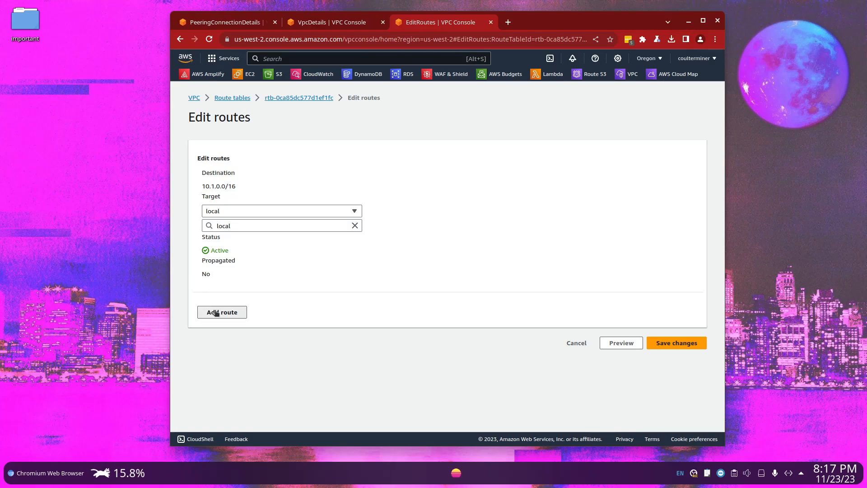
{"action": "scroll", "coordinate": [244, 259], "scroll_direction": "down", "scroll_amount": 2}
{"action": "left_click", "coordinate": [245, 259]}
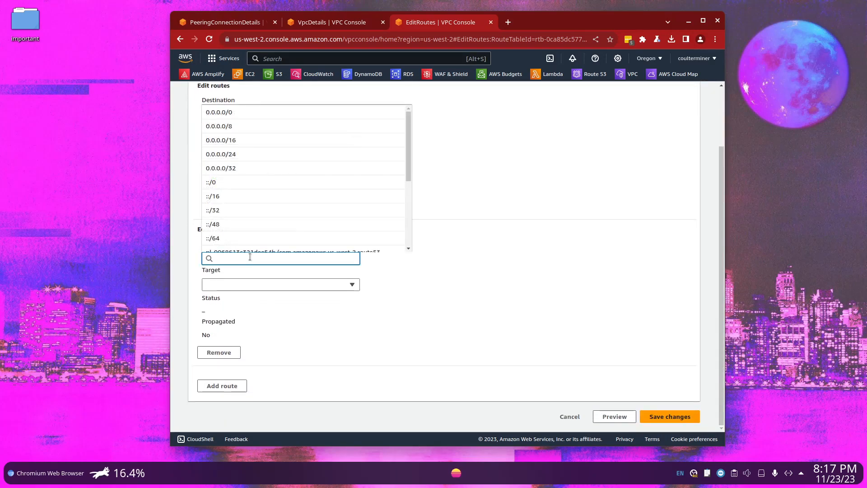
{"action": "type", "text": "10"}
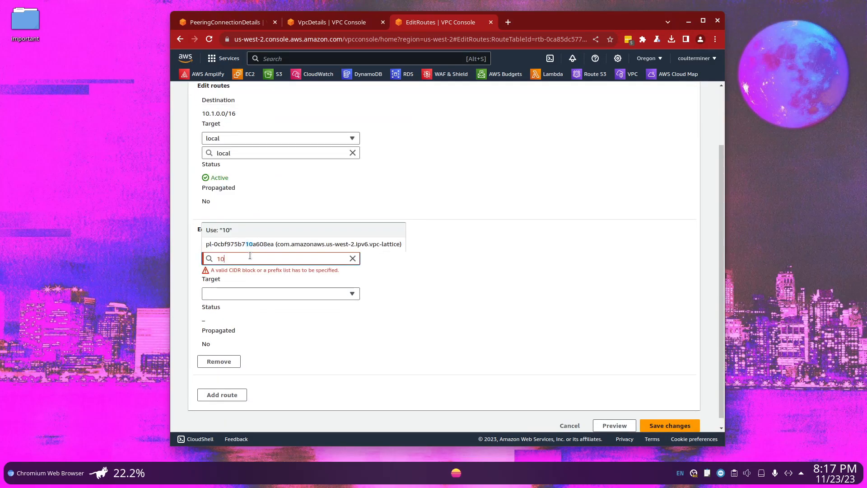
{"action": "type", "text": ".2.0.0"}
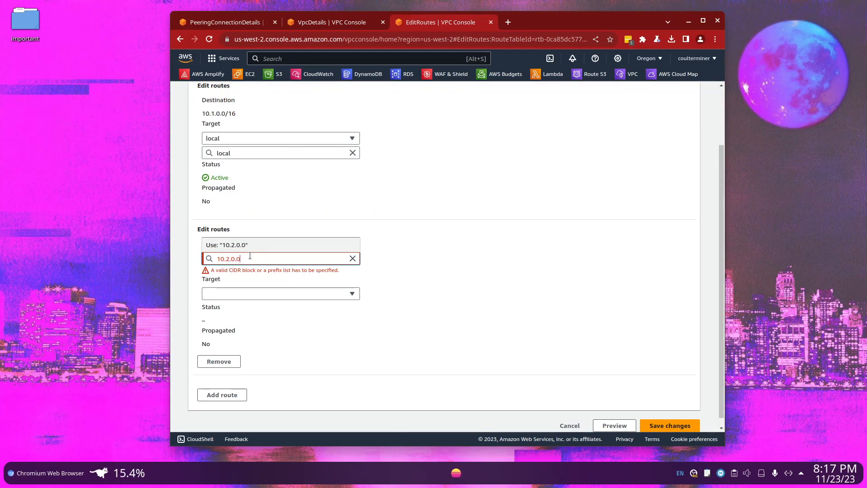
{"action": "type", "text": "/16"}
Target the 10.2.0.0/16 route at the peering connection pcx-0ca264f45db7a996d and save the route table changes
{"action": "left_click", "coordinate": [218, 293]}
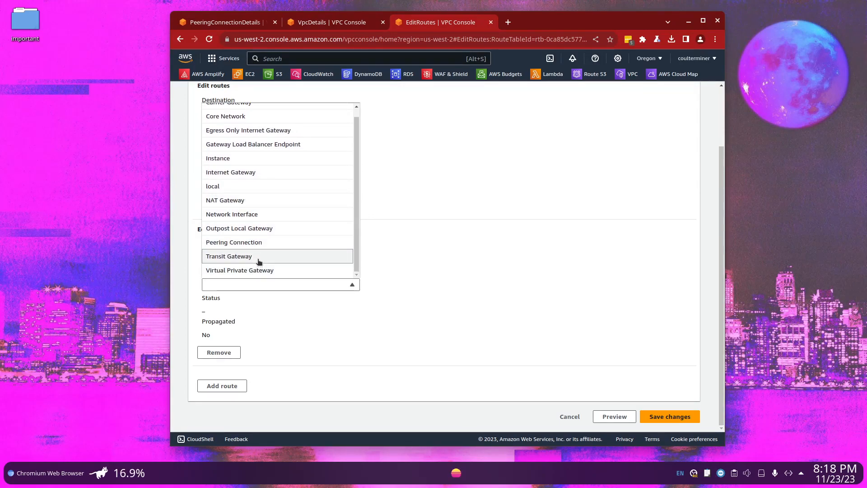
{"action": "left_click", "coordinate": [257, 243]}
{"action": "left_click", "coordinate": [279, 299]}
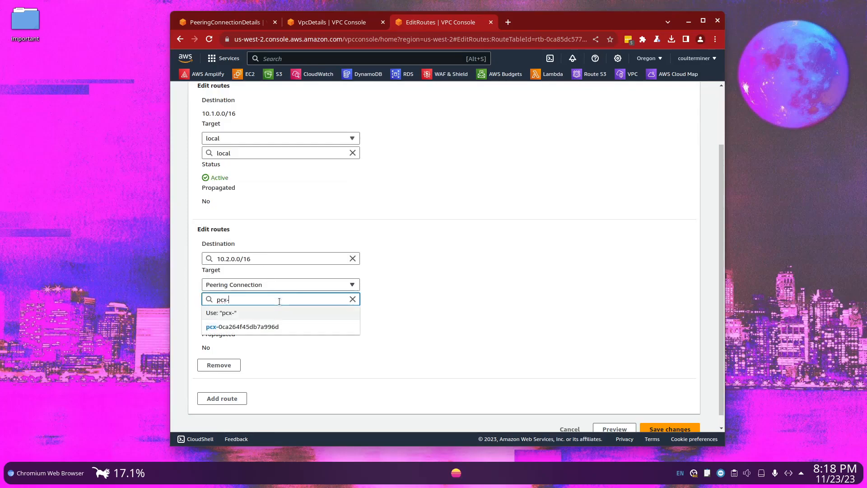
{"action": "left_click", "coordinate": [283, 327]}
{"action": "scroll", "coordinate": [286, 350], "scroll_direction": "down", "scroll_amount": 1}
{"action": "left_click", "coordinate": [658, 420]}
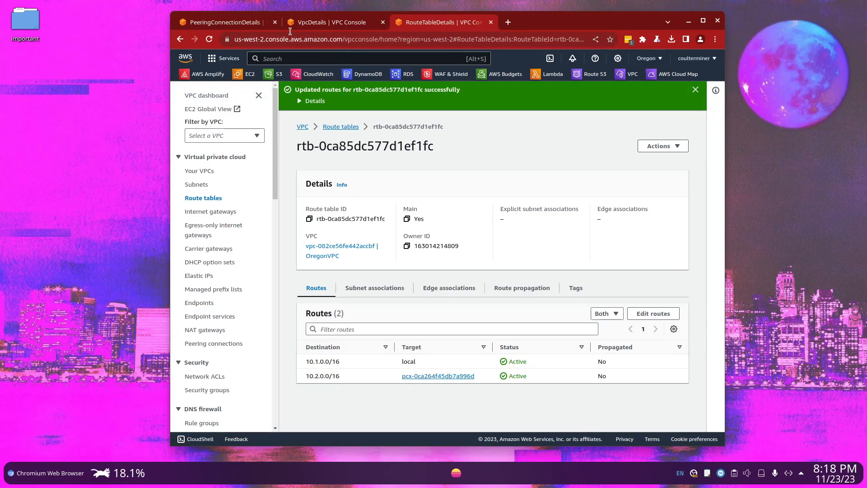
Return to the N. Virginia console and open VirginiaVPC's details from the VPC list
{"action": "left_click", "coordinate": [237, 24]}
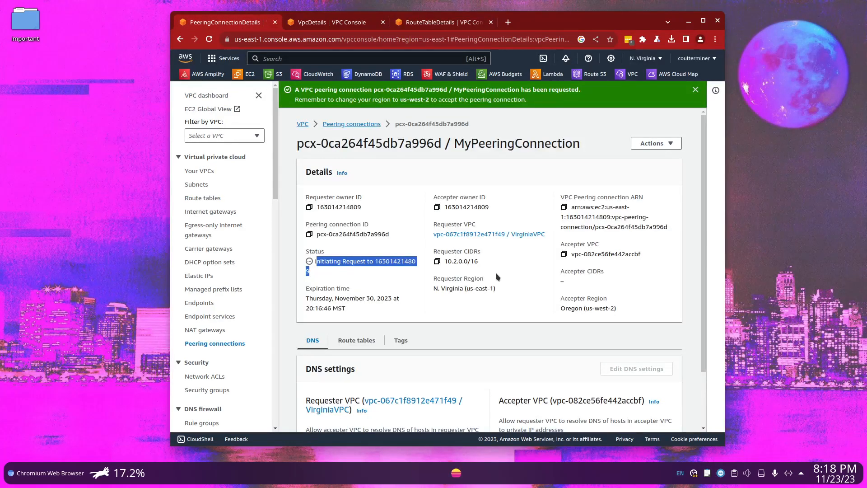
{"action": "scroll", "coordinate": [500, 276], "scroll_direction": "down", "scroll_amount": 2}
{"action": "scroll", "coordinate": [500, 277], "scroll_direction": "up", "scroll_amount": 2}
{"action": "left_click", "coordinate": [308, 126]}
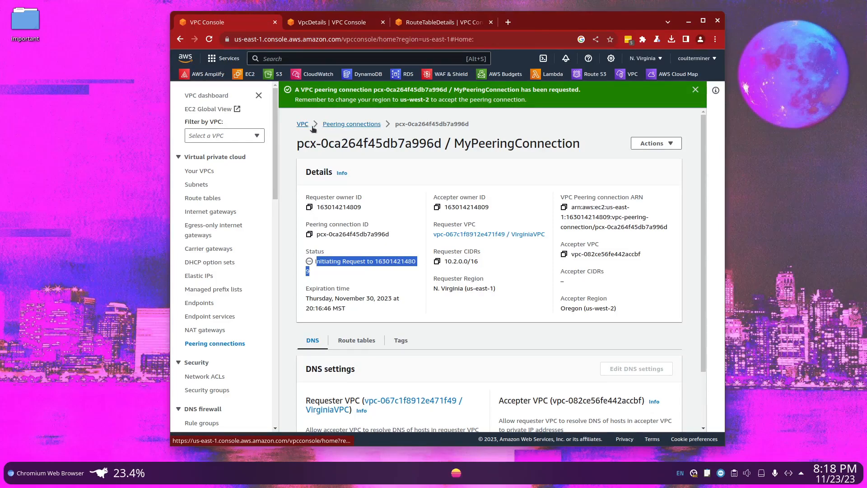
{"action": "left_click", "coordinate": [317, 172]}
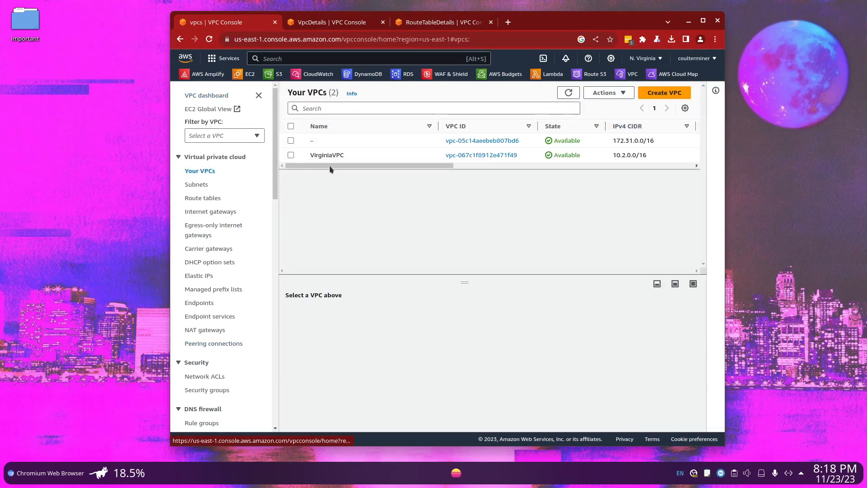
{"action": "left_click", "coordinate": [487, 155]}
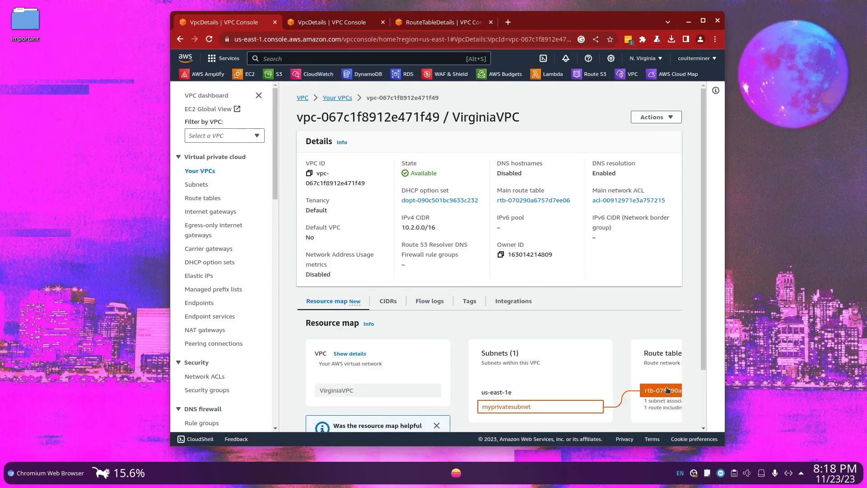
Open VirginiaVPC's route table from its resource map and open its routes for editing
{"action": "scroll", "coordinate": [667, 389], "scroll_direction": "down", "scroll_amount": 3}
{"action": "scroll", "coordinate": [633, 323], "scroll_direction": "right", "scroll_amount": 3}
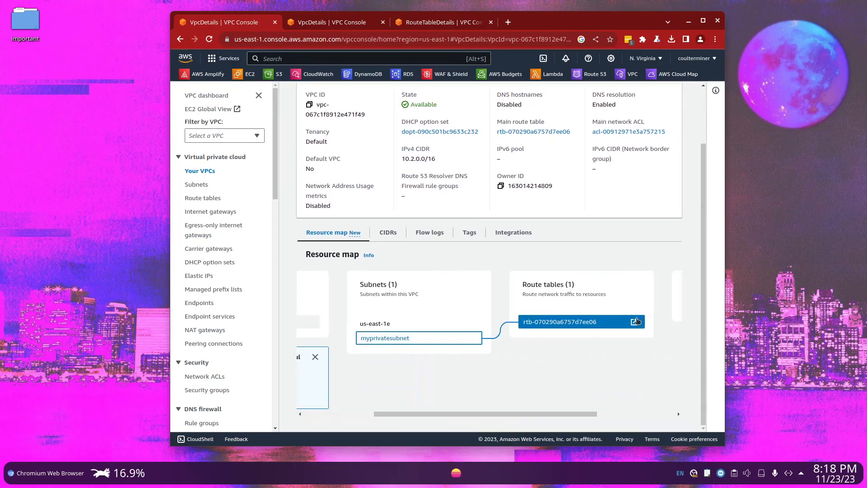
{"action": "left_click", "coordinate": [634, 322]}
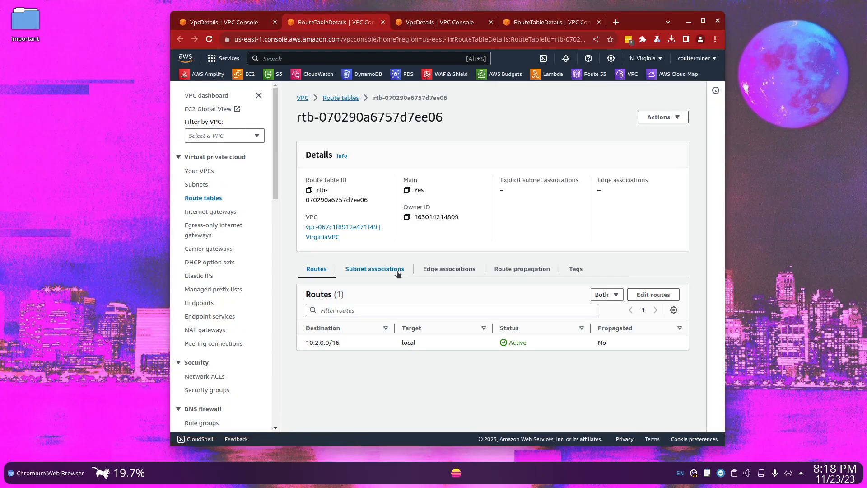
{"action": "left_click", "coordinate": [653, 294]}
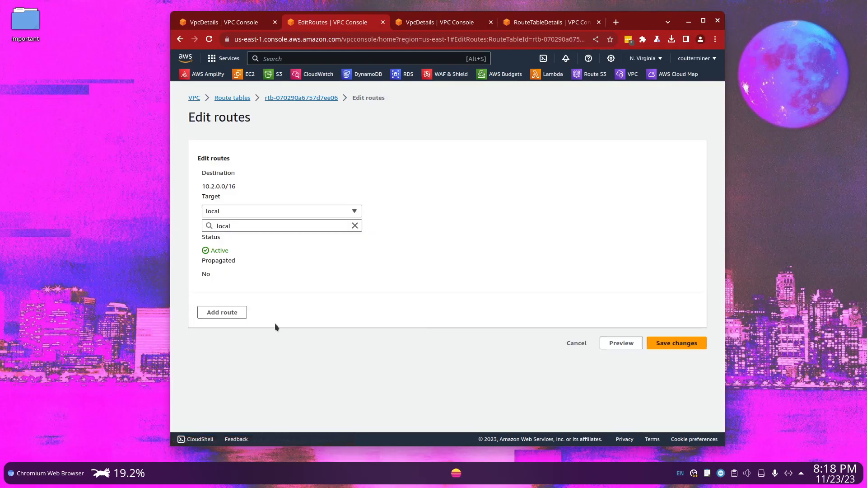
Add a route to 10.1.0.0/16 targeting MyPeeringConnection in VirginiaVPC's route table and save the changes
{"action": "left_click", "coordinate": [231, 312]}
{"action": "left_click", "coordinate": [265, 331]}
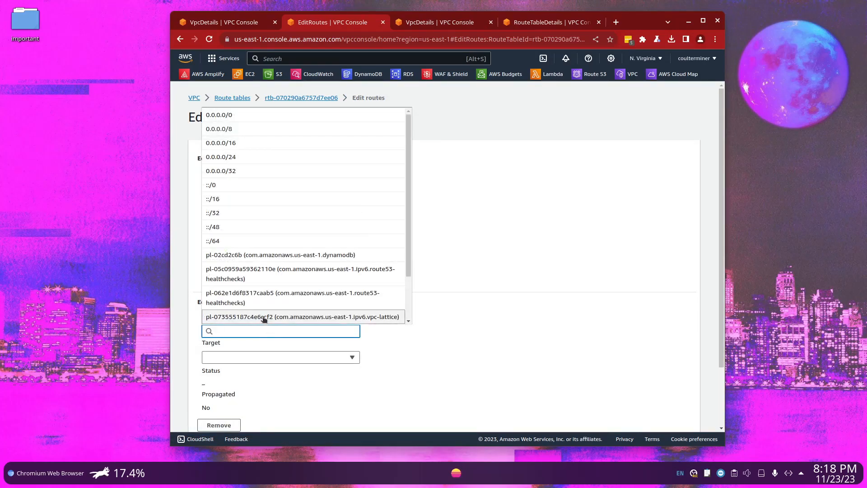
{"action": "type", "text": "10.1.0.0/16"}
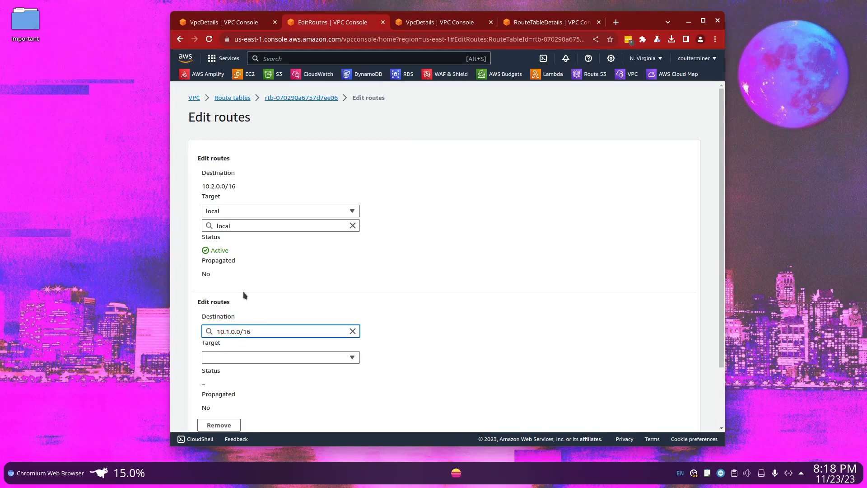
{"action": "left_click", "coordinate": [248, 361]}
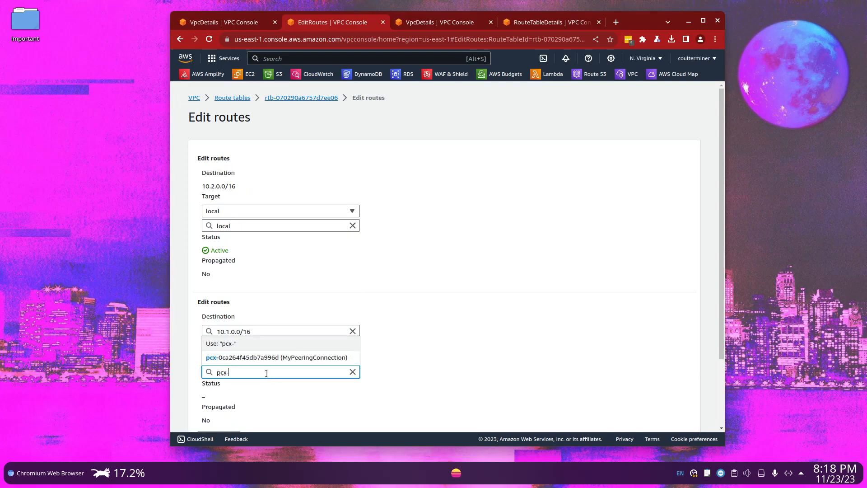
{"action": "left_click", "coordinate": [263, 353]}
{"action": "scroll", "coordinate": [268, 343], "scroll_direction": "down", "scroll_amount": 2}
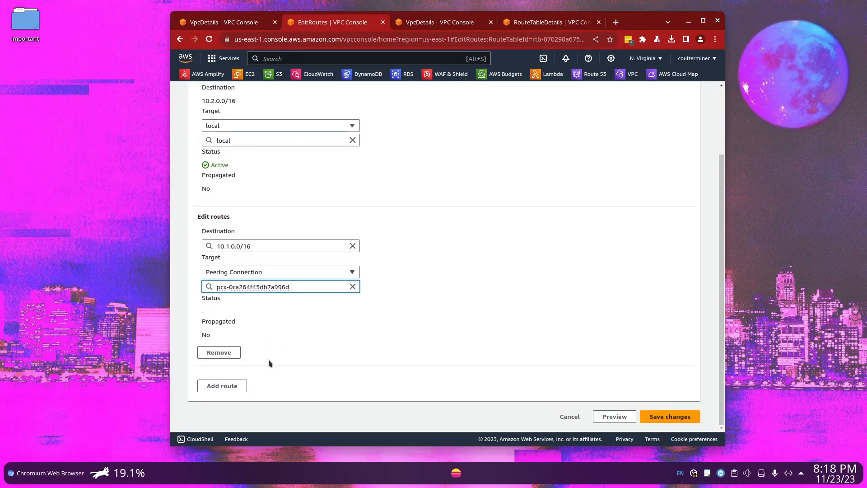
{"action": "left_click", "coordinate": [664, 417]}
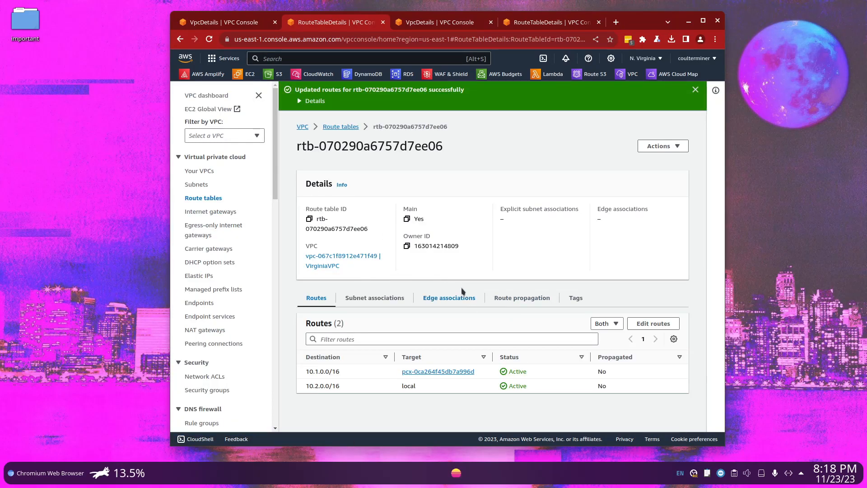
Check the status of the peering connection pcx-0ca264f45db7a996d in the Oregon region
{"action": "left_click", "coordinate": [459, 29]}
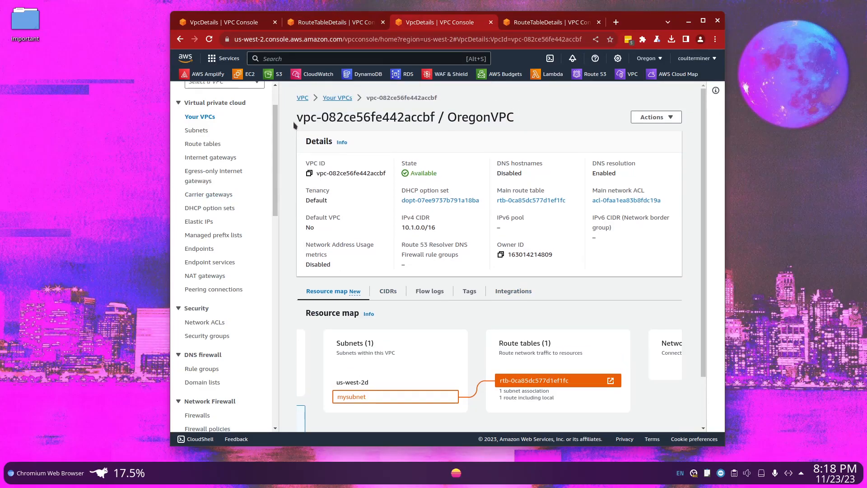
{"action": "left_click", "coordinate": [336, 98]}
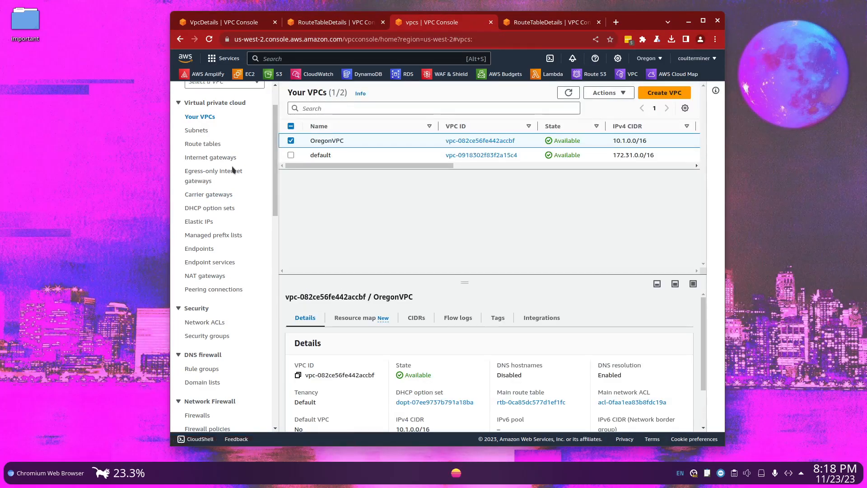
{"action": "left_click", "coordinate": [211, 290]}
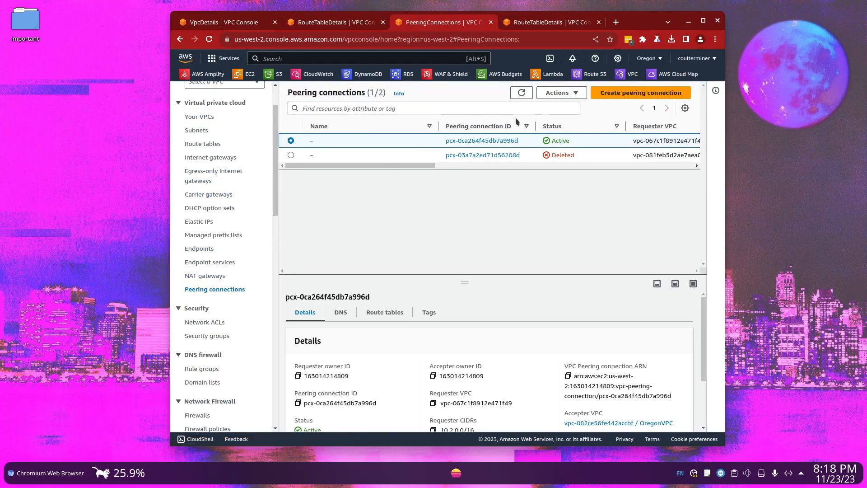
{"action": "left_click_drag", "start_coordinate": [574, 143], "coordinate": [553, 143]}
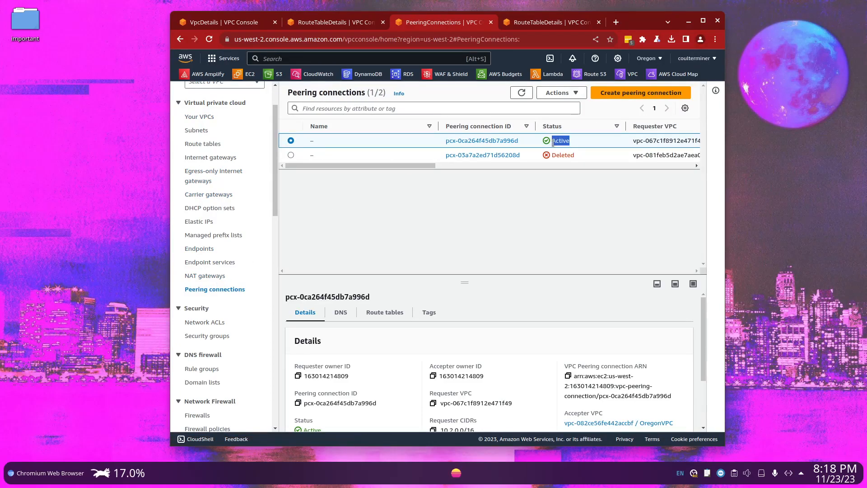
Start launching an EC2 instance in the Oregon region and name it PeeringConnectionTes
{"action": "left_click", "coordinate": [255, 75]}
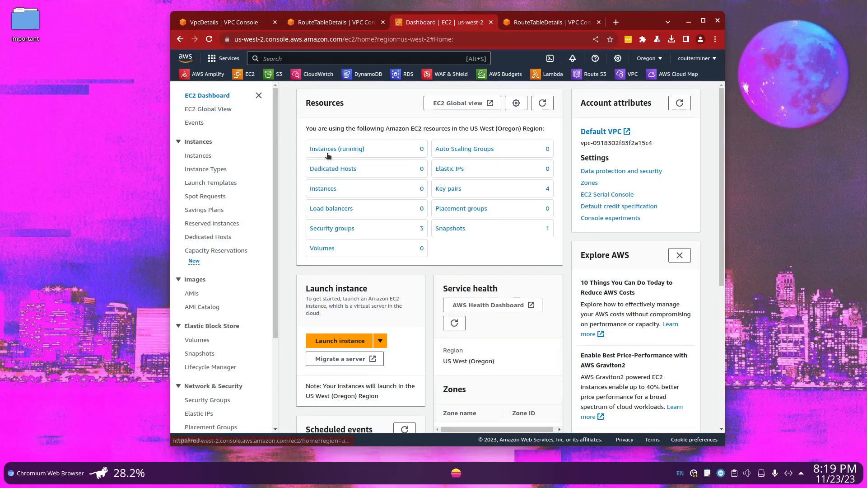
{"action": "left_click", "coordinate": [333, 189]}
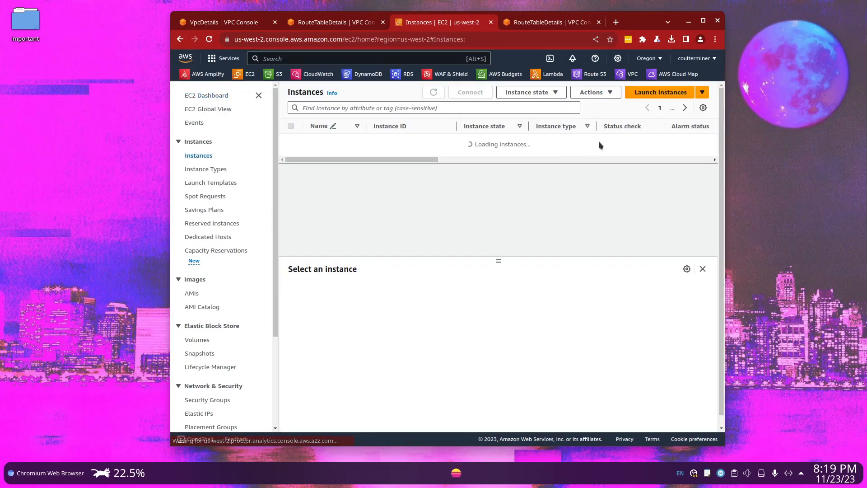
{"action": "left_click", "coordinate": [650, 92]}
{"action": "left_click", "coordinate": [299, 213]}
{"action": "type", "text": "PeeringConnecti"}
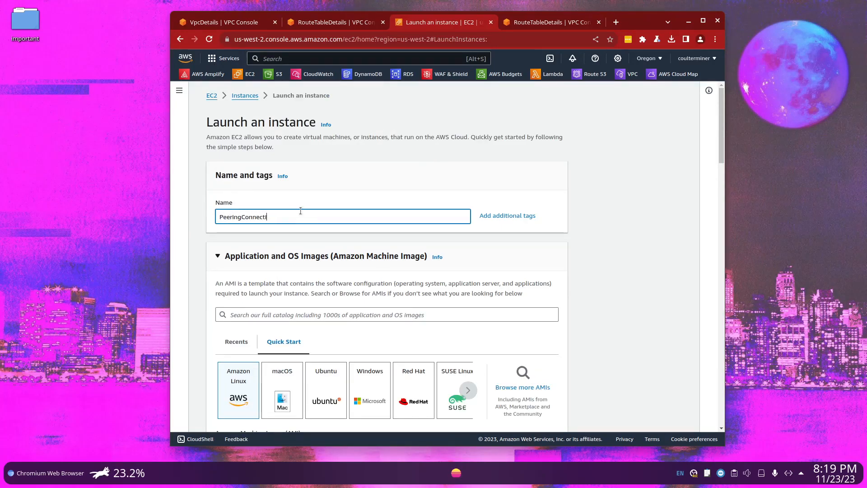
{"action": "type", "text": "onTes"}
Set the new instance's key pair option to "Proceed without a key pair (Not recommended)"
{"action": "scroll", "coordinate": [280, 271], "scroll_direction": "down", "scroll_amount": 10}
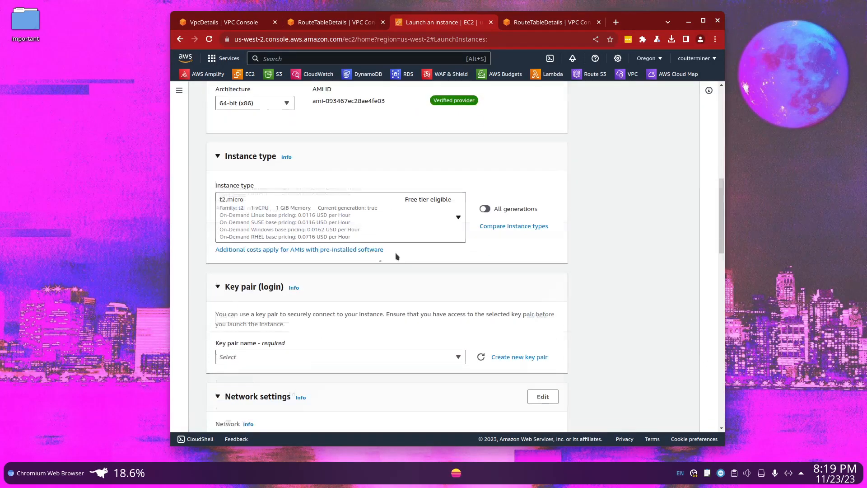
{"action": "left_click", "coordinate": [261, 293]}
{"action": "left_click", "coordinate": [335, 318]}
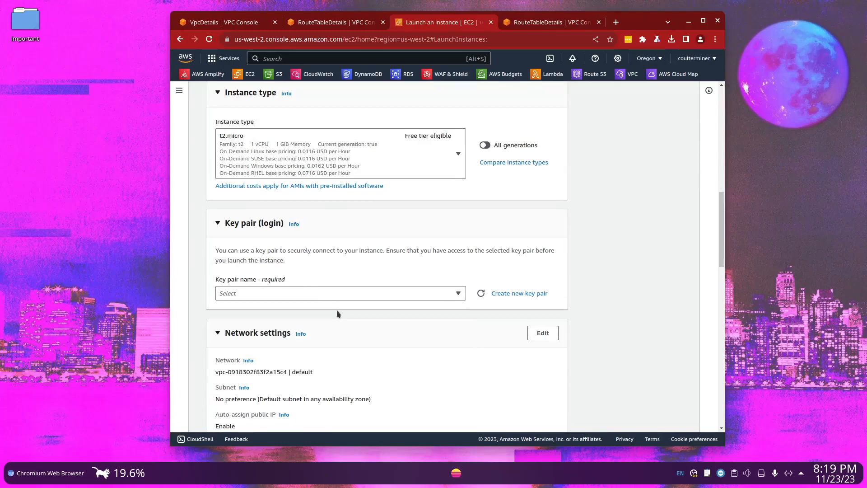
{"action": "left_click", "coordinate": [277, 293]}
{"action": "left_click", "coordinate": [249, 194]}
Edit the instance's network settings to use OregonVPC with the subnet mysubnet
{"action": "scroll", "coordinate": [269, 254], "scroll_direction": "down", "scroll_amount": 3}
{"action": "scroll", "coordinate": [268, 254], "scroll_direction": "down", "scroll_amount": 3}
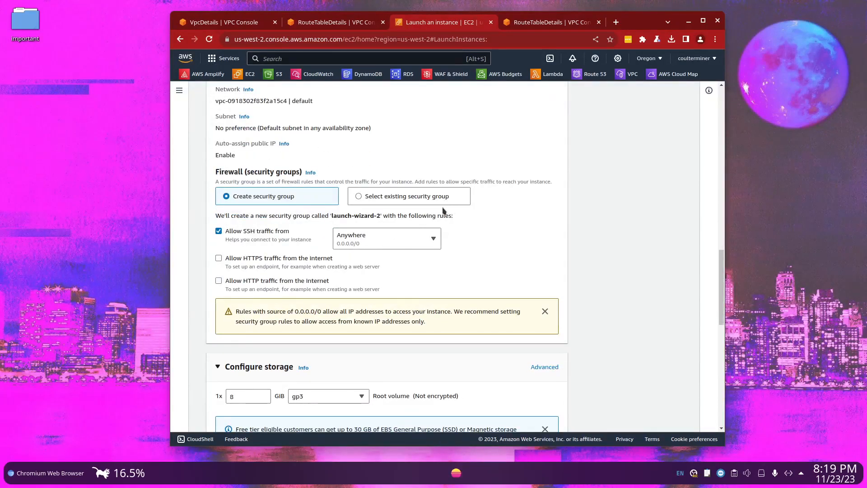
{"action": "scroll", "coordinate": [444, 211], "scroll_direction": "up", "scroll_amount": 3}
{"action": "left_click", "coordinate": [542, 170]}
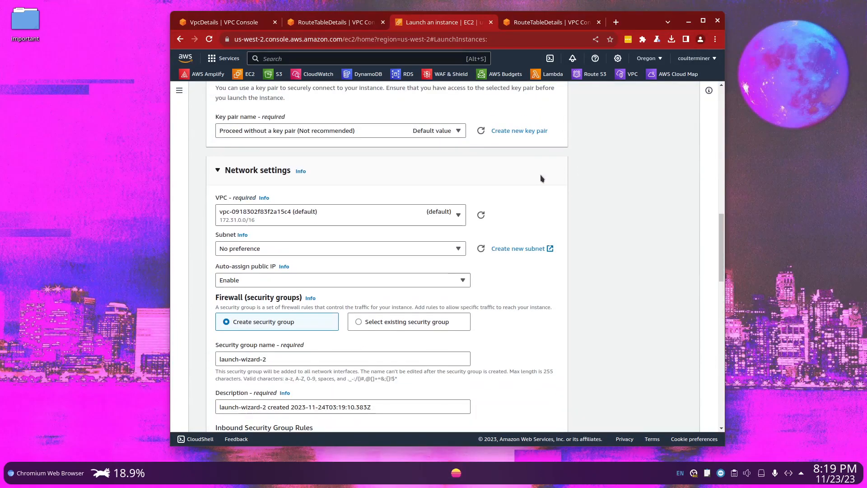
{"action": "scroll", "coordinate": [304, 231], "scroll_direction": "up", "scroll_amount": 1}
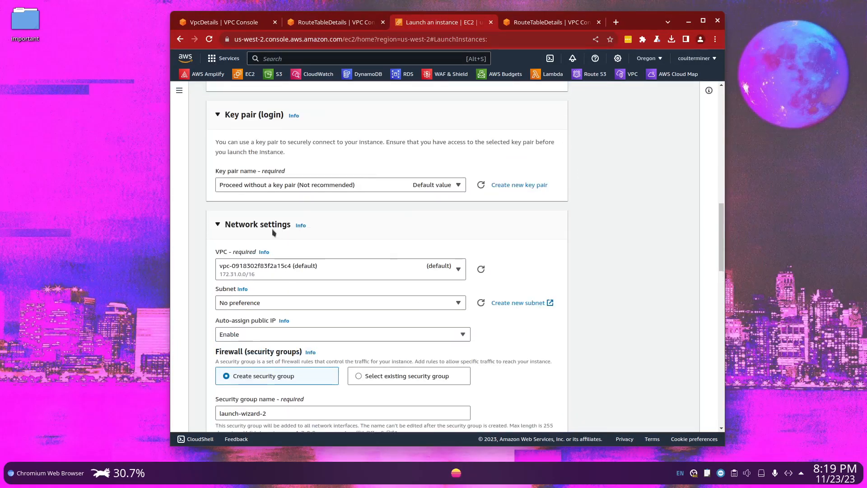
{"action": "left_click_drag", "start_coordinate": [232, 225], "coordinate": [289, 226]}
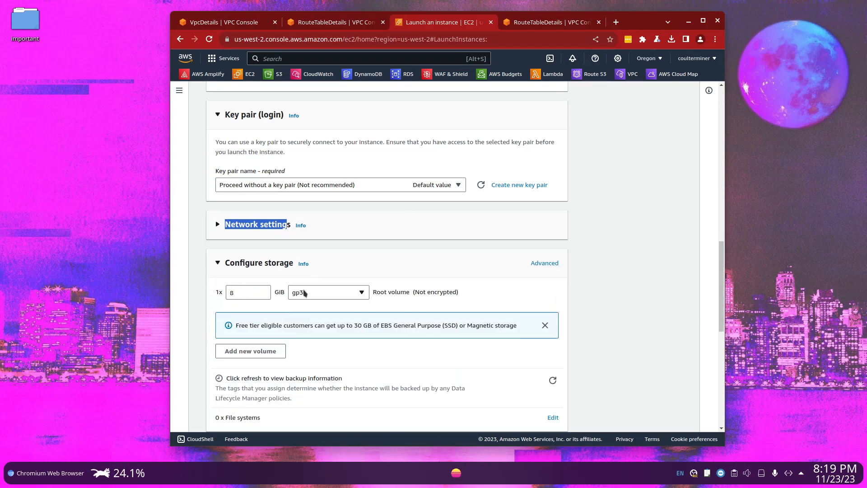
{"action": "left_click", "coordinate": [329, 234]}
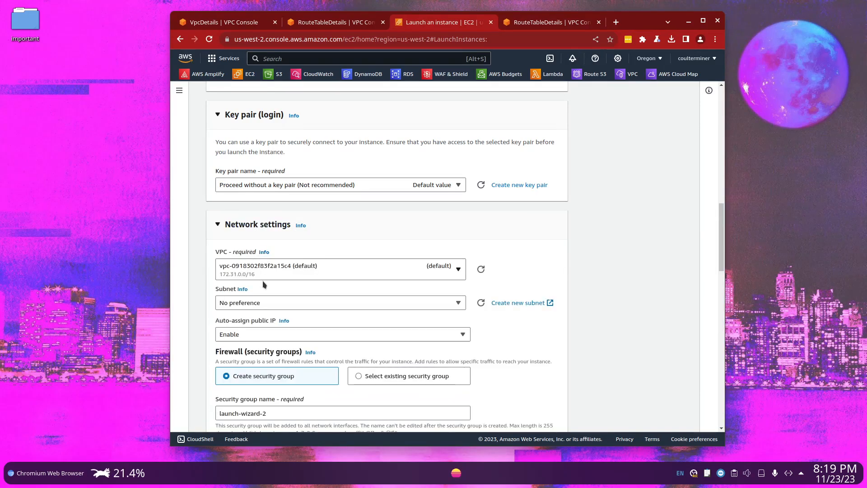
{"action": "scroll", "coordinate": [294, 271], "scroll_direction": "down", "scroll_amount": 1}
{"action": "left_click", "coordinate": [302, 225]}
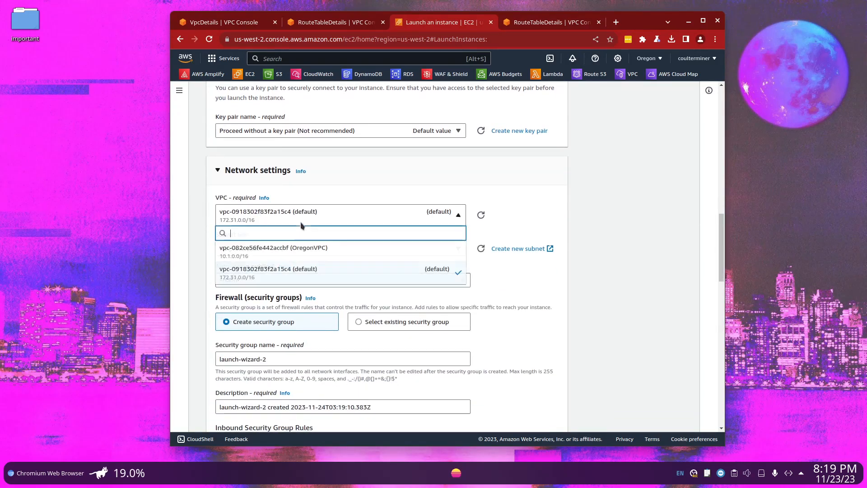
{"action": "left_click", "coordinate": [308, 249]}
{"action": "left_click", "coordinate": [304, 260]}
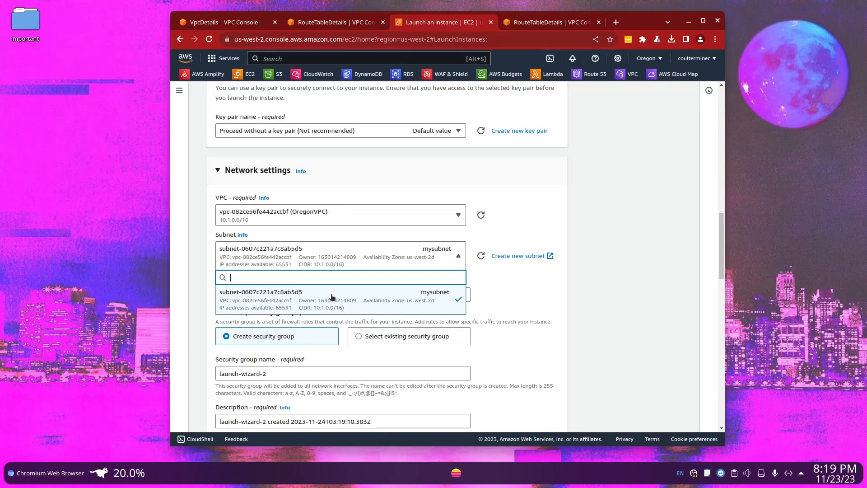
{"action": "left_click", "coordinate": [557, 284]}
Name the new security group peeringconnectionsg
{"action": "scroll", "coordinate": [311, 194], "scroll_direction": "down", "scroll_amount": 3}
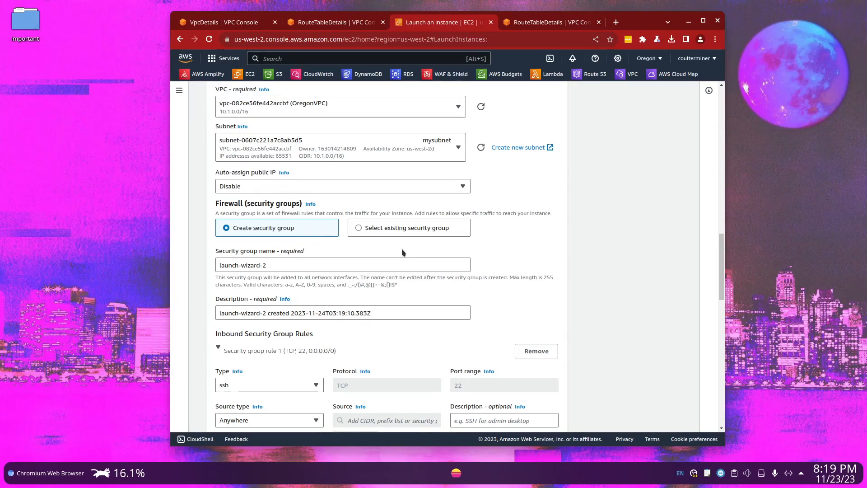
{"action": "scroll", "coordinate": [401, 260], "scroll_direction": "down", "scroll_amount": 3}
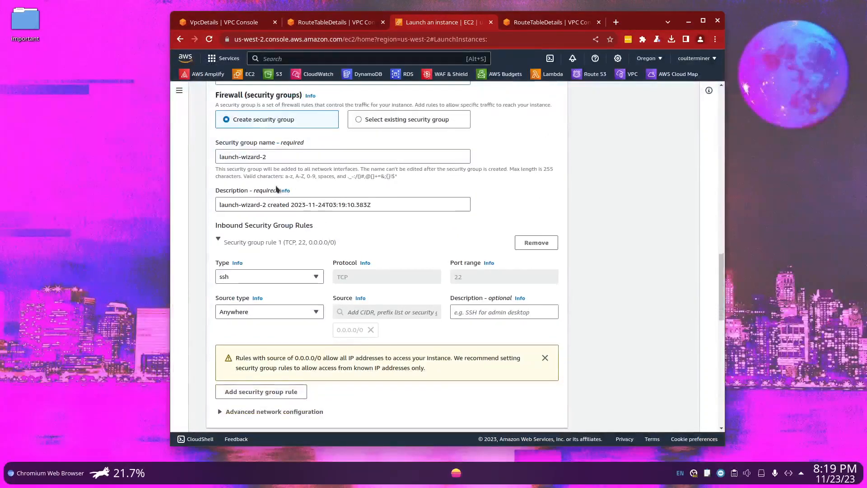
{"action": "left_click", "coordinate": [287, 156]}
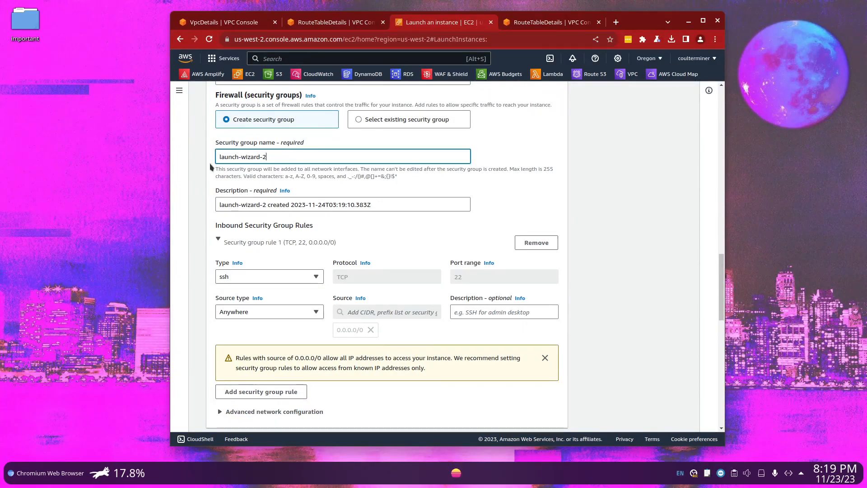
{"action": "triple_click", "coordinate": [221, 157]}
{"action": "type", "text": "teeringconnection"}
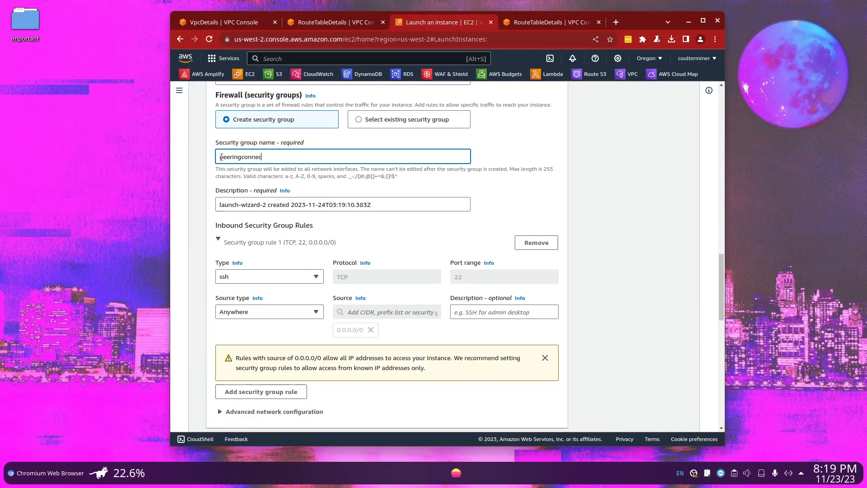
{"action": "type", "text": "sg"}
Add a second inbound security group rule of type All ICMP - IPv4
{"action": "scroll", "coordinate": [323, 231], "scroll_direction": "down", "scroll_amount": 3}
{"action": "left_click", "coordinate": [278, 288]}
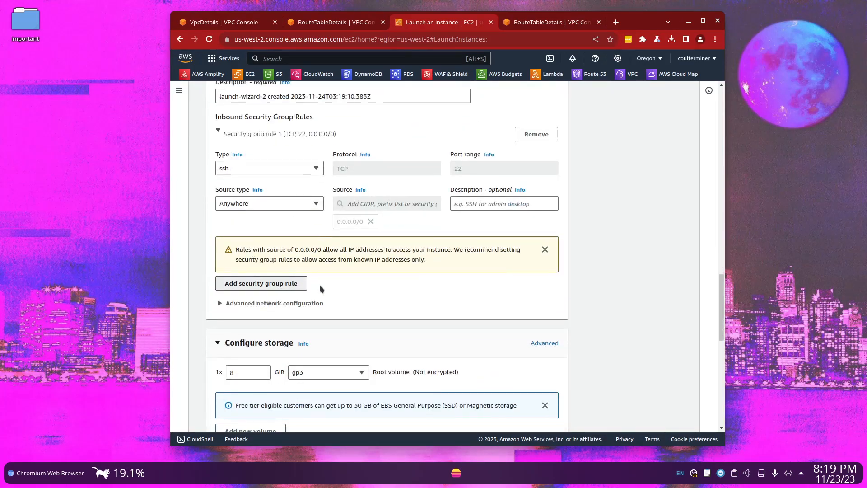
{"action": "left_click", "coordinate": [299, 286]}
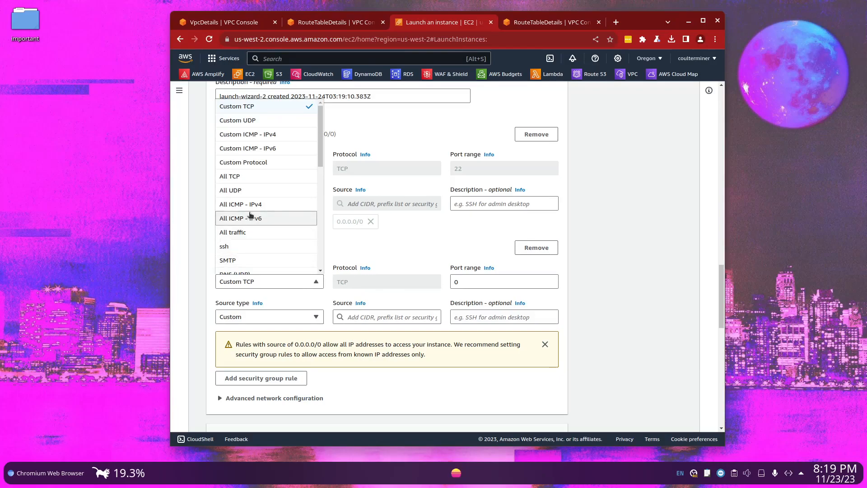
{"action": "left_click", "coordinate": [227, 204]}
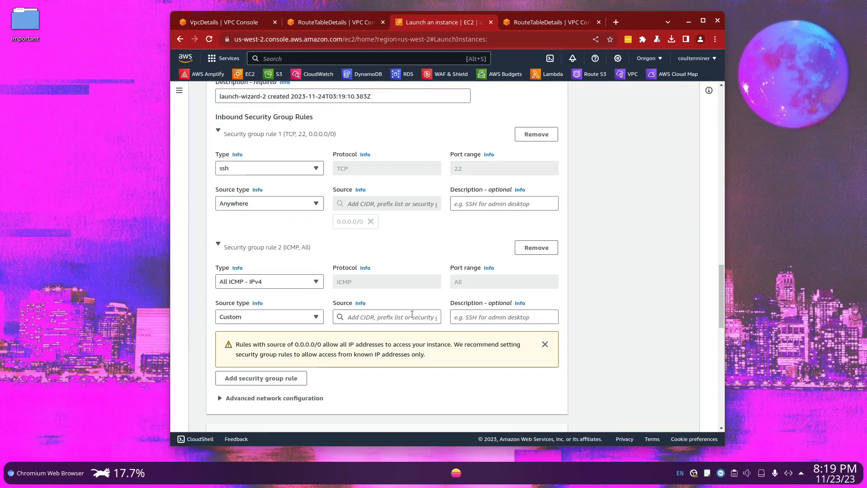
Try 0.0.0.0/0 and 10.1.0.0 as sources for the All ICMP - IPv4 rule
{"action": "left_click", "coordinate": [361, 319]}
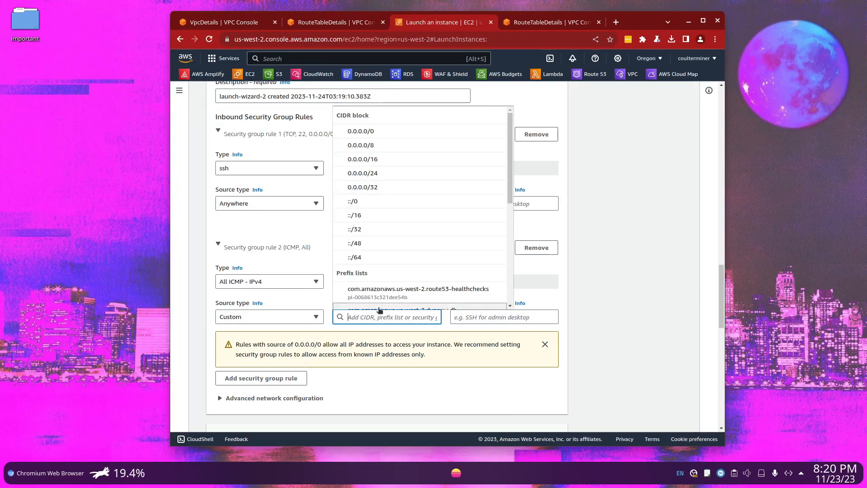
{"action": "left_click", "coordinate": [357, 131]}
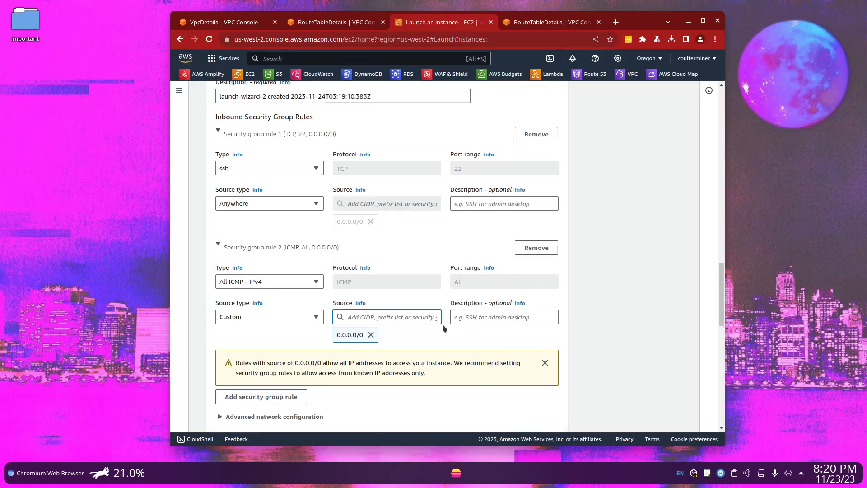
{"action": "left_click", "coordinate": [370, 335]}
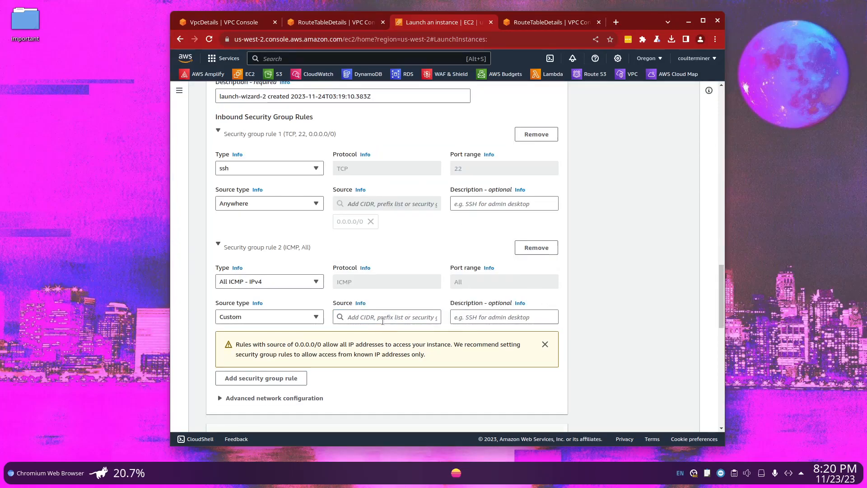
{"action": "left_click", "coordinate": [383, 318]}
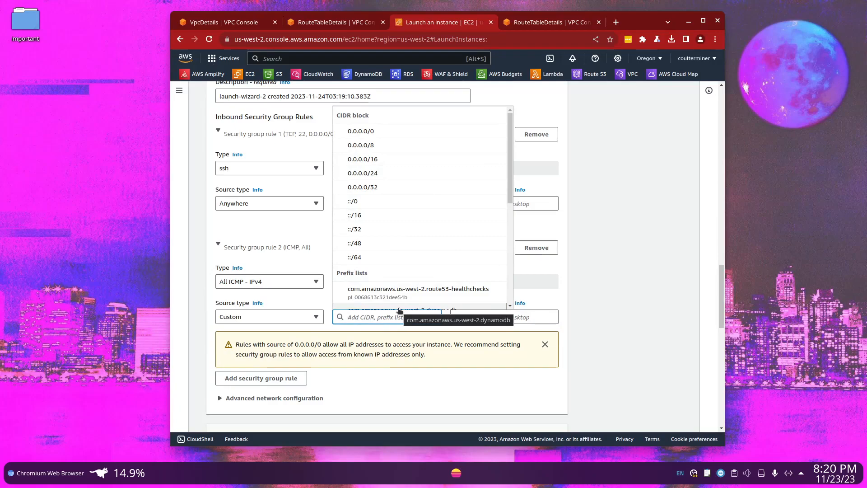
{"action": "left_click", "coordinate": [408, 132]}
{"action": "scroll", "coordinate": [492, 320], "scroll_direction": "down", "scroll_amount": 3}
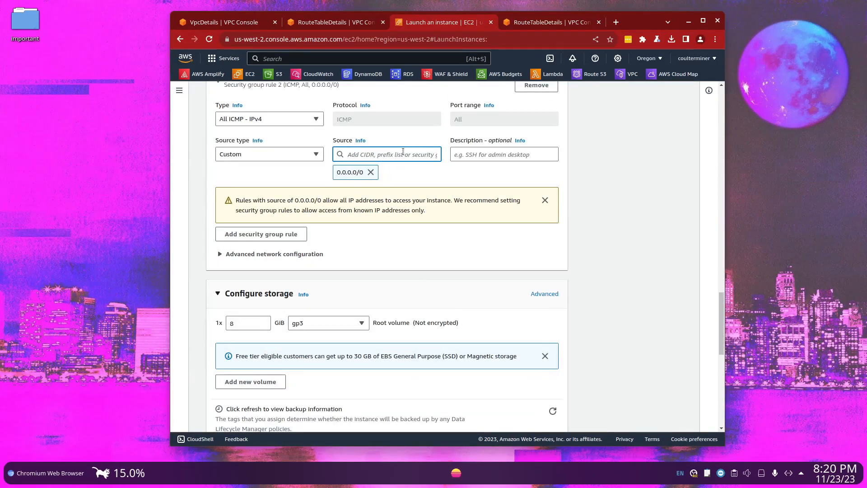
{"action": "type", "text": "10.1"}
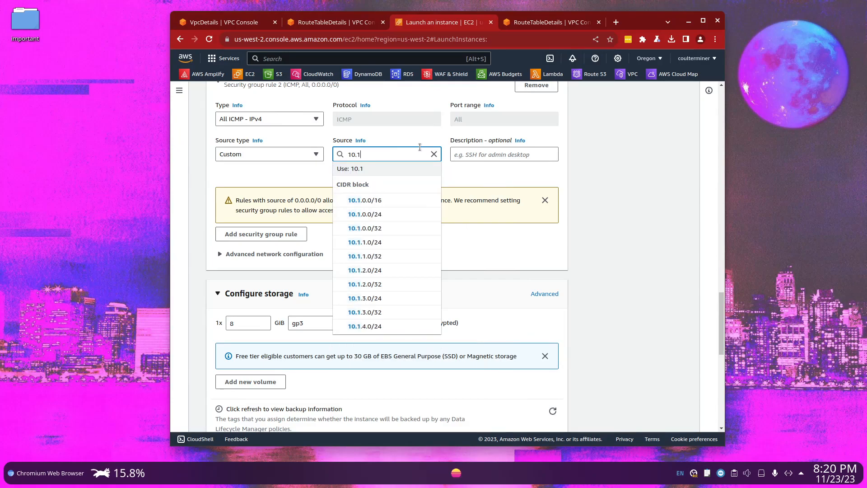
{"action": "type", "text": ".0.0"}
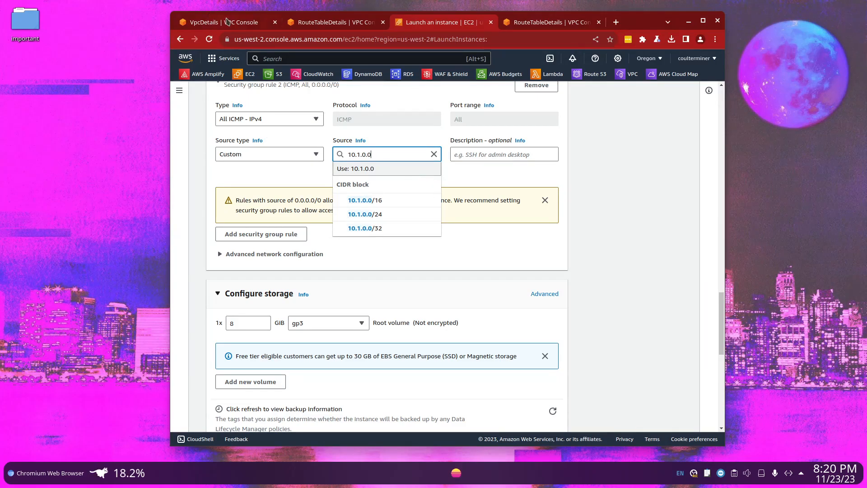
Check VirginiaVPC's IPv4 CIDR and its route table, and return to the instance launch form
{"action": "left_click", "coordinate": [227, 21]}
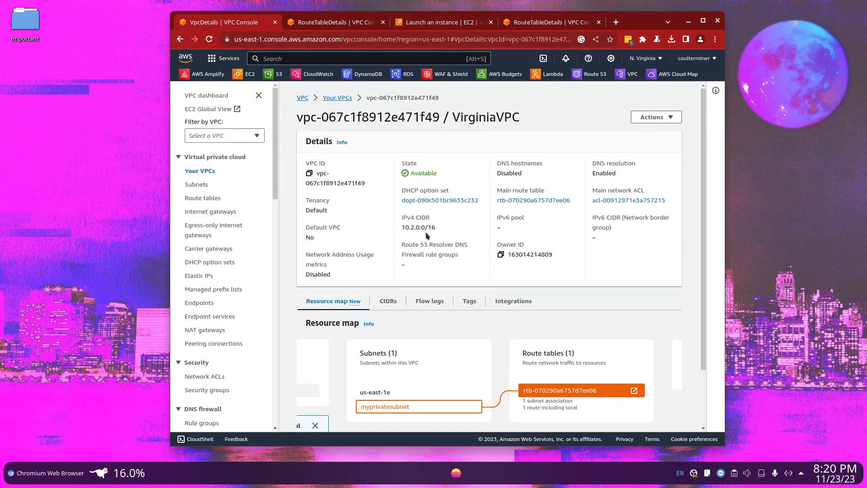
{"action": "left_click", "coordinate": [351, 26]}
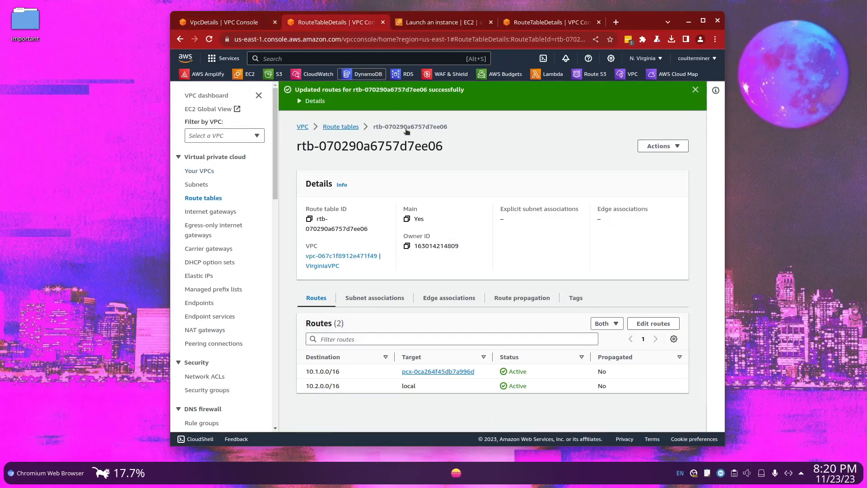
{"action": "left_click", "coordinate": [412, 27]}
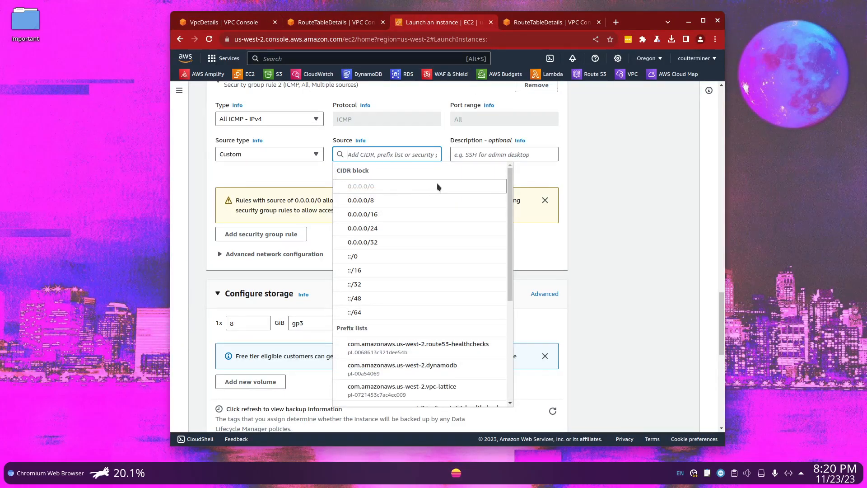
Make 10.2.0.0 the ICMP rule's only source and describe the rule as "Allows Virginia to ping"
{"action": "type", "text": "10.2.0.0"}
{"action": "key", "text": "Down"}
{"action": "key", "text": "Down"}
{"action": "key", "text": "Up"}
{"action": "key", "text": "Return"}
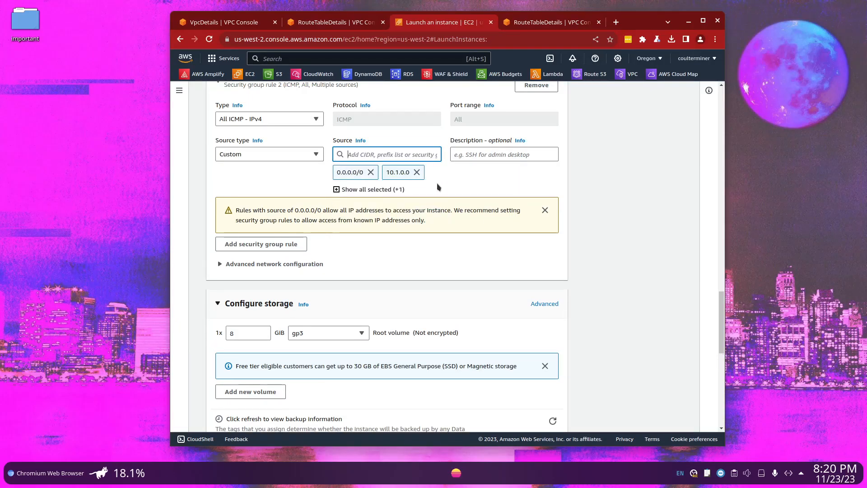
{"action": "left_click", "coordinate": [417, 172]}
{"action": "left_click", "coordinate": [370, 172]}
{"action": "left_click", "coordinate": [495, 152]}
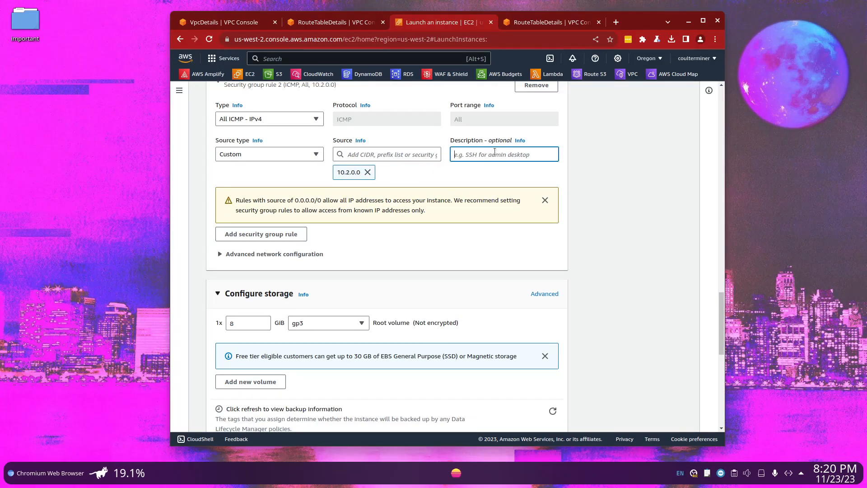
{"action": "type", "text": "Allows Virginia to ping us"}
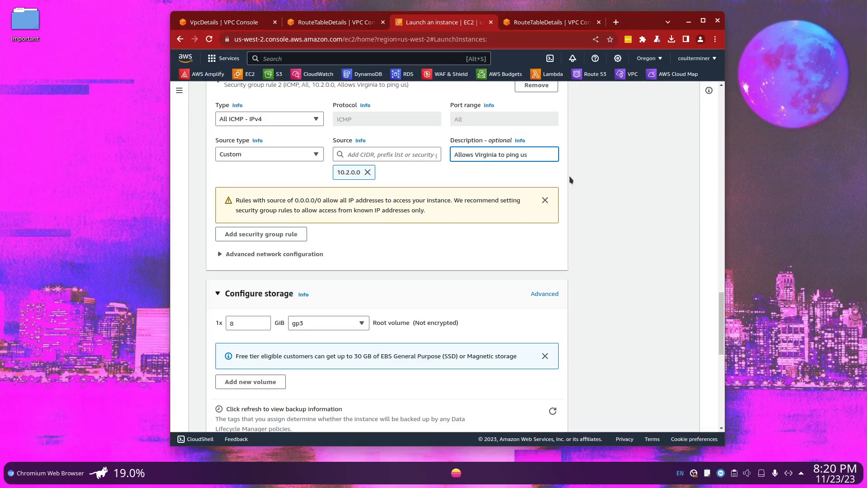
Launch the Oregon instance and refresh the region's instances list
{"action": "scroll", "coordinate": [504, 294], "scroll_direction": "down", "scroll_amount": 9}
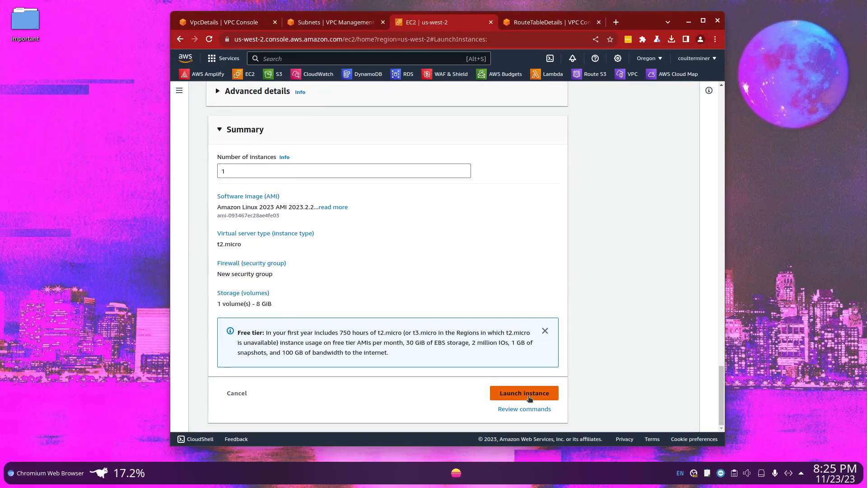
{"action": "left_click", "coordinate": [529, 398]}
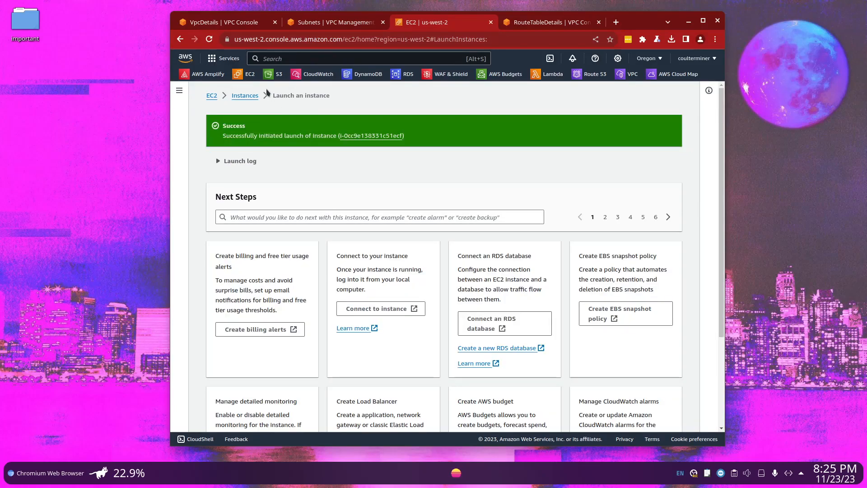
{"action": "left_click", "coordinate": [253, 96]}
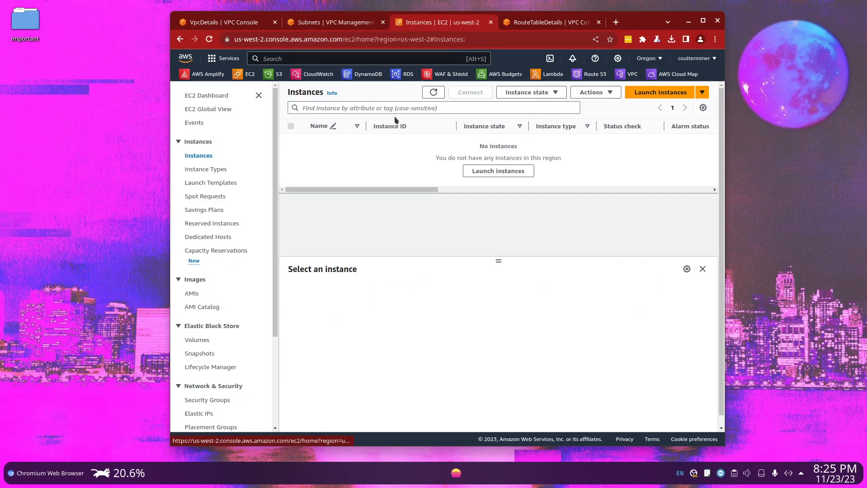
{"action": "left_click", "coordinate": [650, 60]}
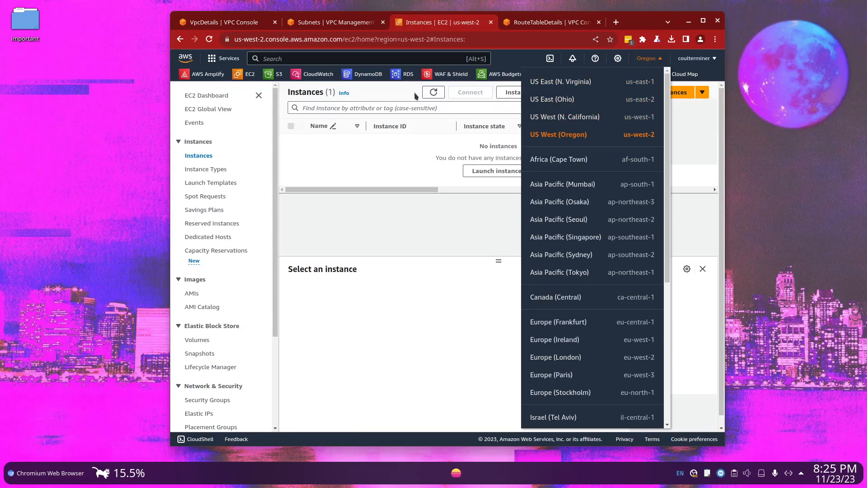
{"action": "left_click", "coordinate": [432, 92]}
Switch to the US East (N. Virginia) region and start launching an instance named PeeringConnection
{"action": "left_click", "coordinate": [634, 64]}
{"action": "left_click", "coordinate": [639, 83]}
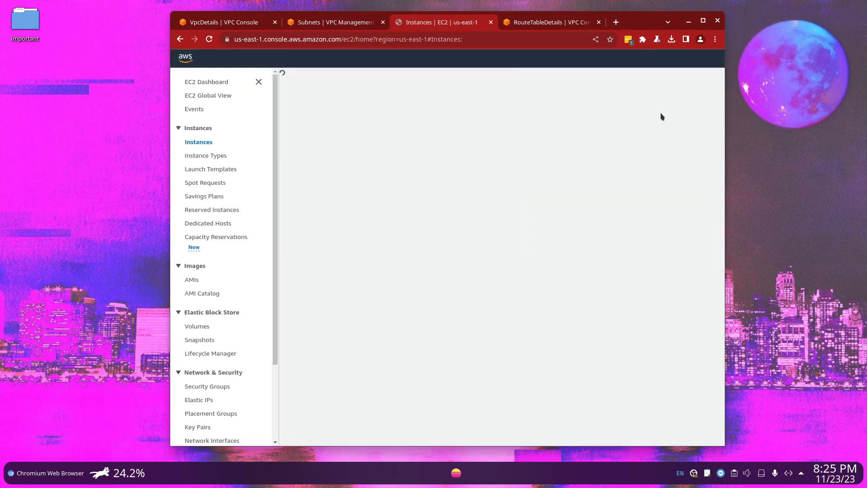
{"action": "left_click", "coordinate": [677, 79]}
{"action": "type", "text": "PeeringConnection"}
{"action": "scroll", "coordinate": [428, 228], "scroll_direction": "down", "scroll_amount": 4}
{"action": "scroll", "coordinate": [428, 228], "scroll_direction": "up", "scroll_amount": 4}
Add a new tag row to the instance and set its key pair option to "Proceed without a key pair (Not recommended)"
{"action": "left_click", "coordinate": [508, 216]}
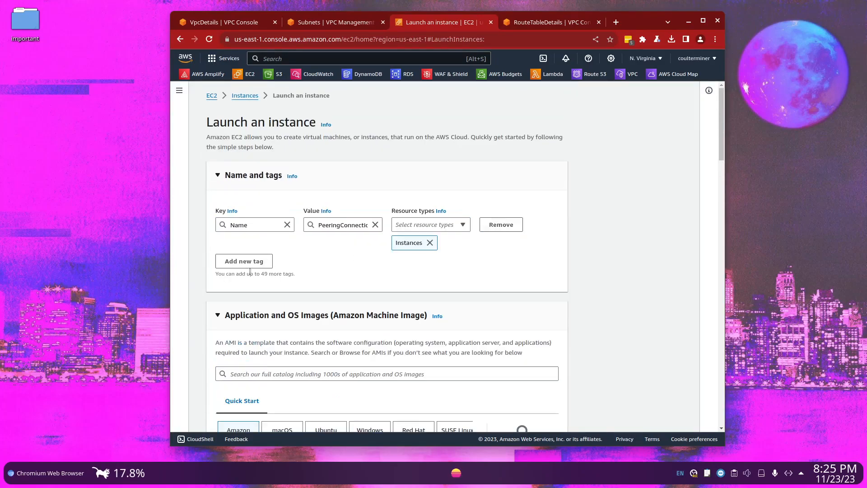
{"action": "left_click", "coordinate": [254, 262]}
{"action": "left_click", "coordinate": [234, 308]}
{"action": "left_click", "coordinate": [346, 280]}
{"action": "left_click", "coordinate": [358, 311]}
{"action": "scroll", "coordinate": [343, 292], "scroll_direction": "down", "scroll_amount": 12}
{"action": "left_click", "coordinate": [361, 246]}
{"action": "left_click", "coordinate": [376, 275]}
{"action": "scroll", "coordinate": [411, 272], "scroll_direction": "down", "scroll_amount": 4}
{"action": "left_click", "coordinate": [407, 204]}
{"action": "left_click", "coordinate": [291, 208]}
Edit the Virginia instance's network settings to use VirginiaVPC with the subnet myprivatesubnet
{"action": "scroll", "coordinate": [291, 210], "scroll_direction": "up", "scroll_amount": 2}
{"action": "left_click", "coordinate": [545, 175]}
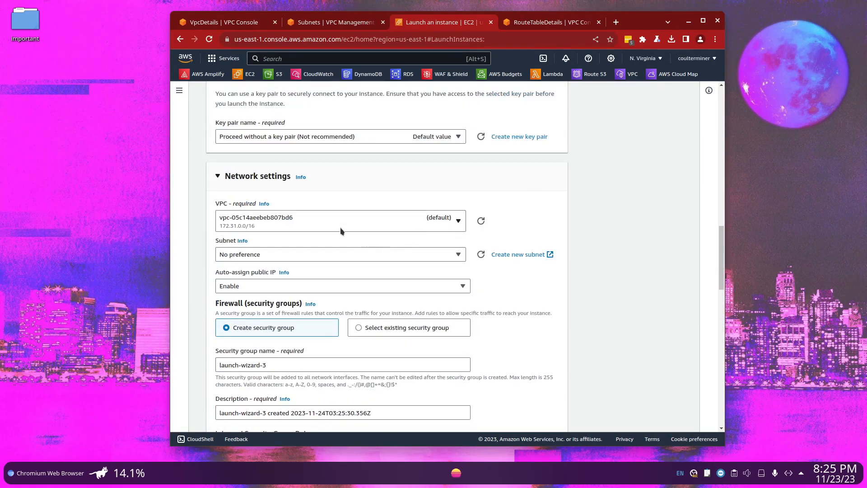
{"action": "left_click", "coordinate": [351, 225]}
{"action": "left_click", "coordinate": [348, 266]}
{"action": "scroll", "coordinate": [434, 216], "scroll_direction": "down", "scroll_amount": 1}
{"action": "scroll", "coordinate": [310, 223], "scroll_direction": "up", "scroll_amount": 7}
Name the Virginia instance's new security group MyPeeringConnectionSG
{"action": "scroll", "coordinate": [317, 300], "scroll_direction": "down", "scroll_amount": 8}
{"action": "left_click_drag", "start_coordinate": [289, 272], "coordinate": [219, 269]}
{"action": "key", "text": "BackSpace"}
{"action": "type", "text": "MyPeeringConnectionSG"}
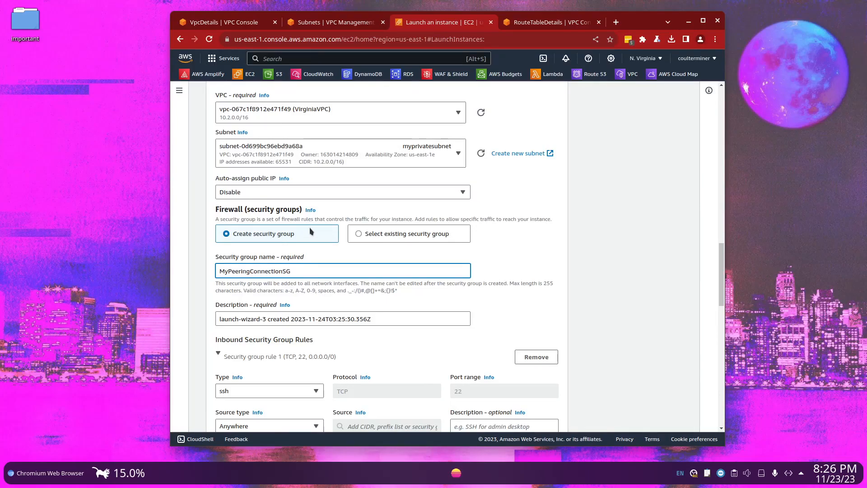
Add a second inbound security group rule of type All ICMP - IPv4 with the custom source 10.1.0.0/16
{"action": "scroll", "coordinate": [287, 255], "scroll_direction": "down", "scroll_amount": 3}
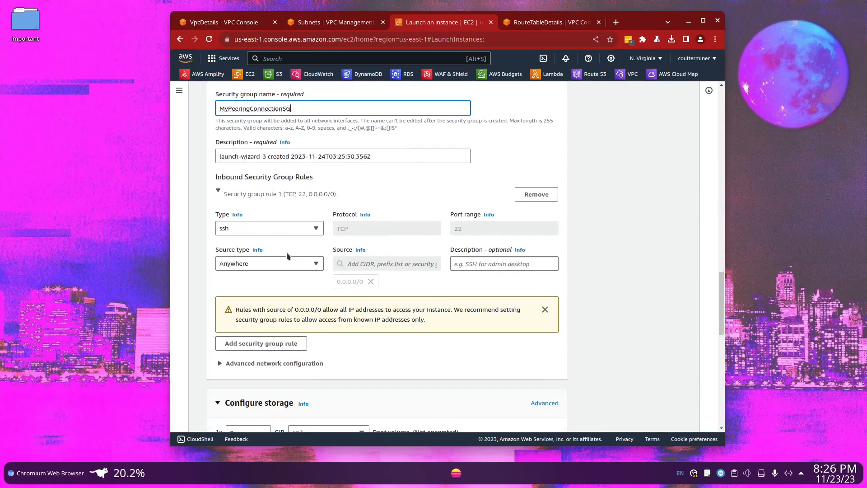
{"action": "left_click", "coordinate": [223, 348]}
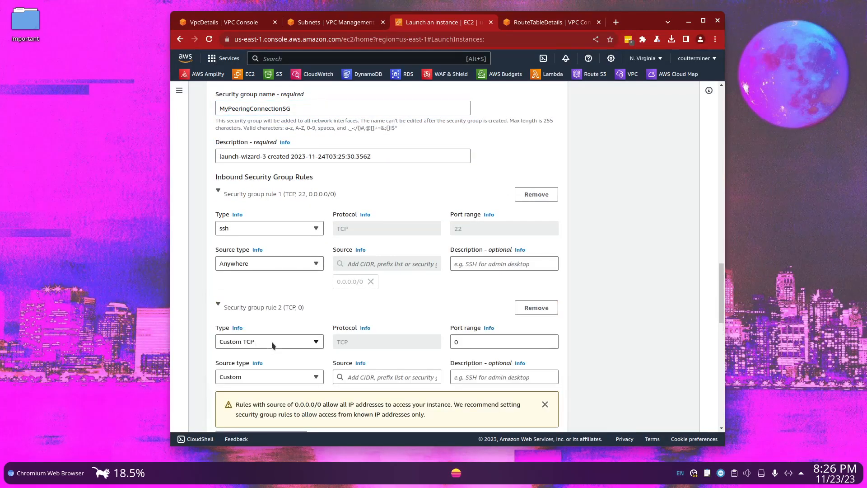
{"action": "left_click", "coordinate": [271, 342]}
{"action": "left_click", "coordinate": [253, 209]}
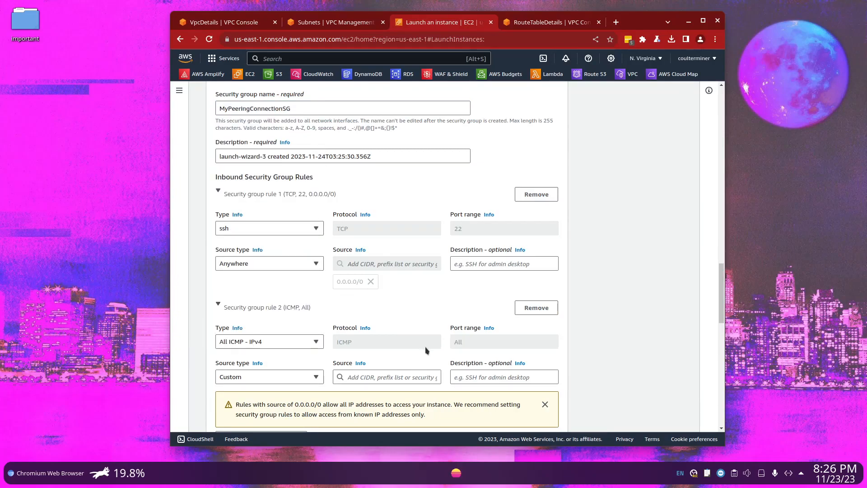
{"action": "left_click", "coordinate": [346, 377]}
{"action": "type", "text": "10"}
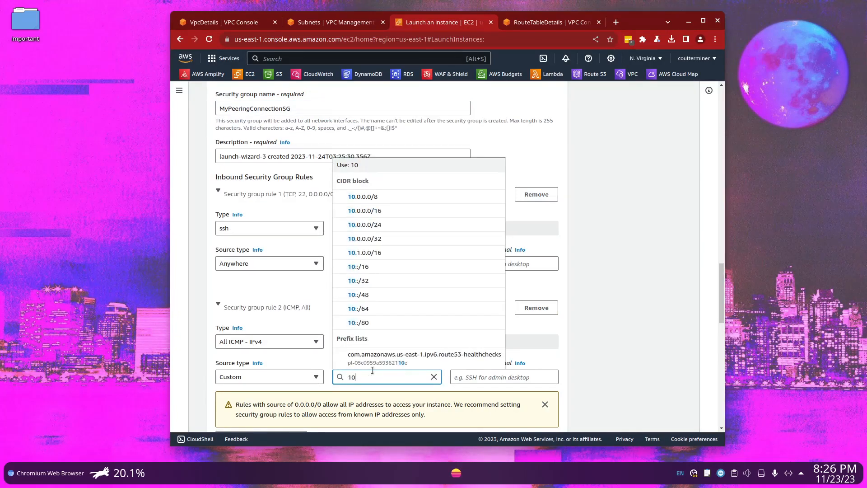
{"action": "type", "text": ".1.0."}
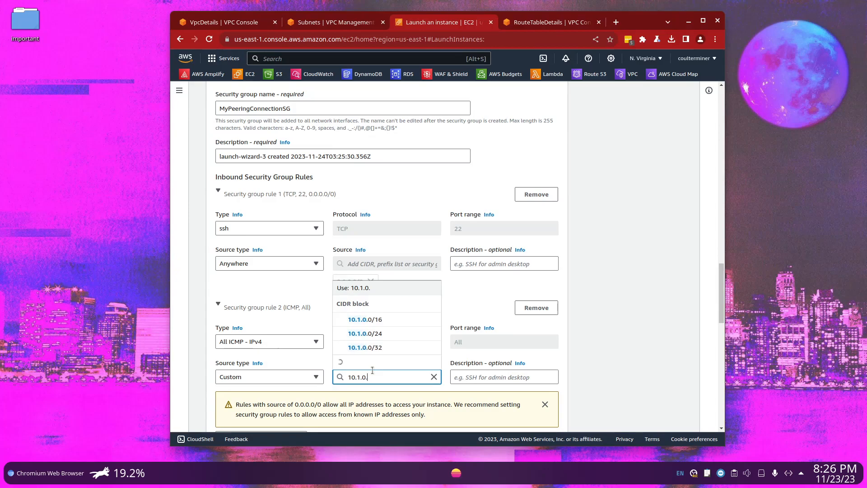
{"action": "type", "text": "0/16"}
{"action": "key", "text": "Return"}
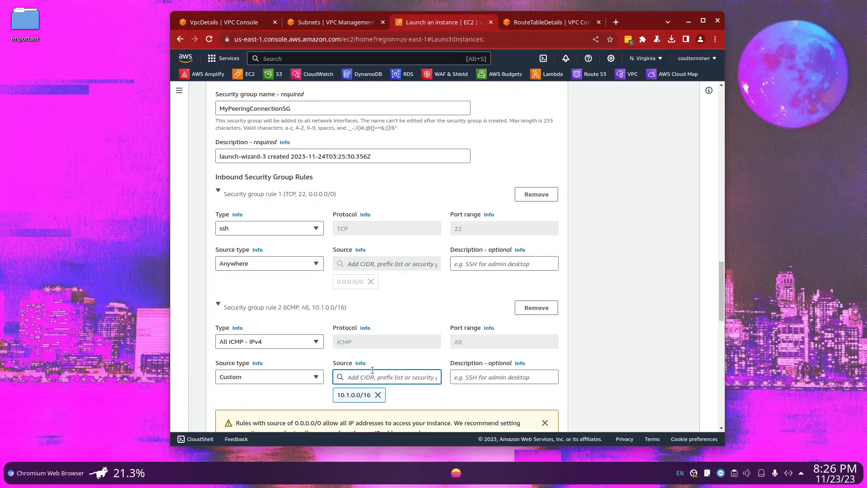
Describe the ICMP rule as "Allows Oregon users in vpc to ping us"
{"action": "left_click", "coordinate": [496, 381]}
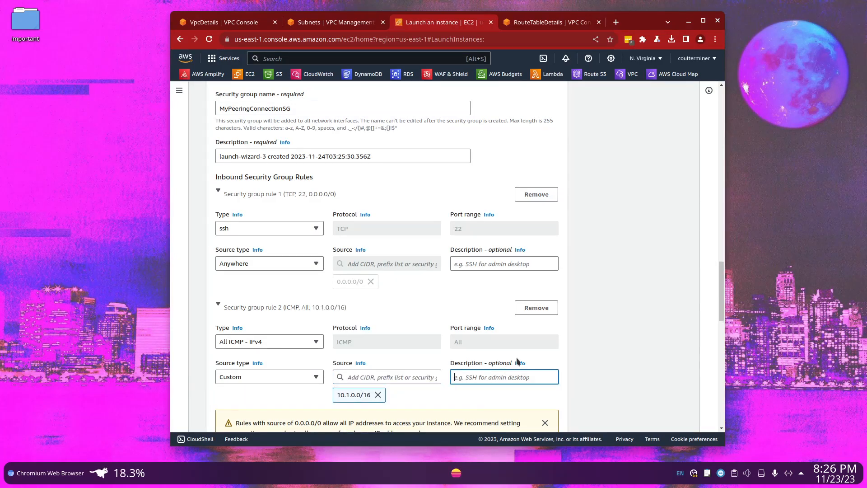
{"action": "type", "text": "Allows"}
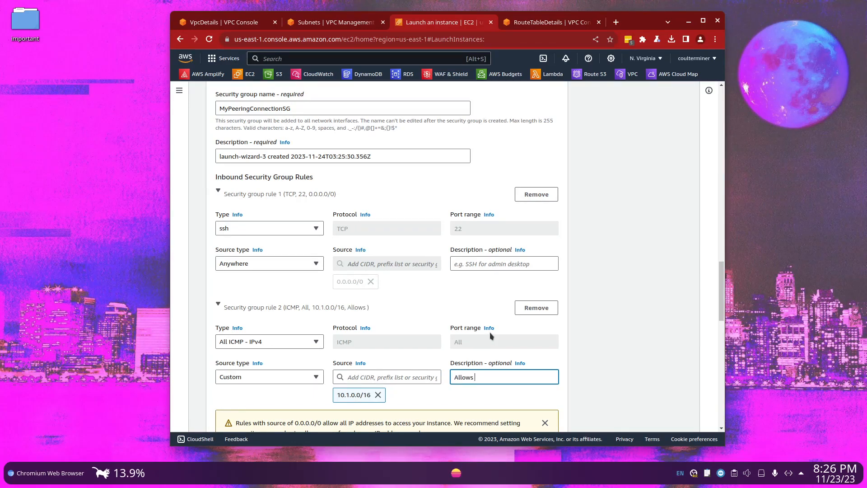
{"action": "type", "text": " Oregon users"}
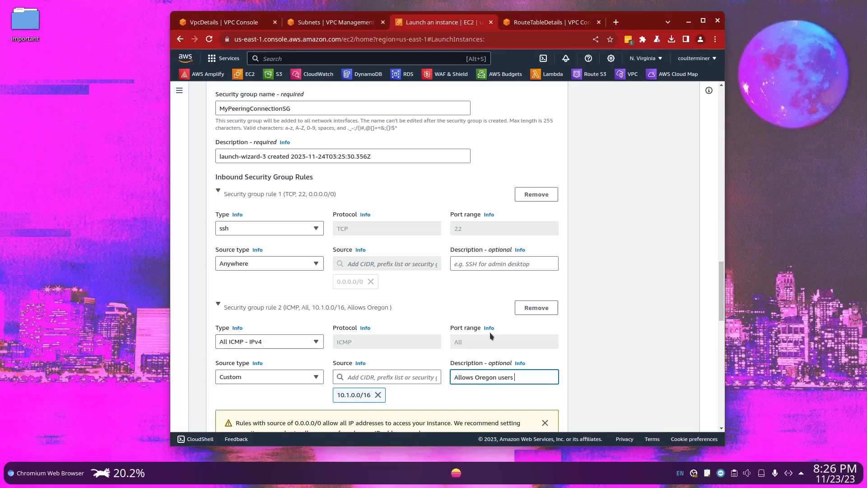
{"action": "type", "text": " in vpc to ping us"}
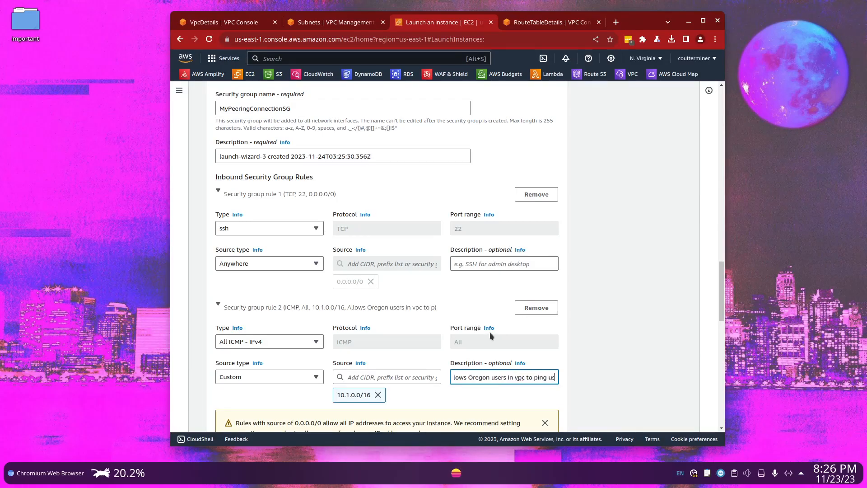
{"action": "scroll", "coordinate": [491, 336], "scroll_direction": "down", "scroll_amount": 8}
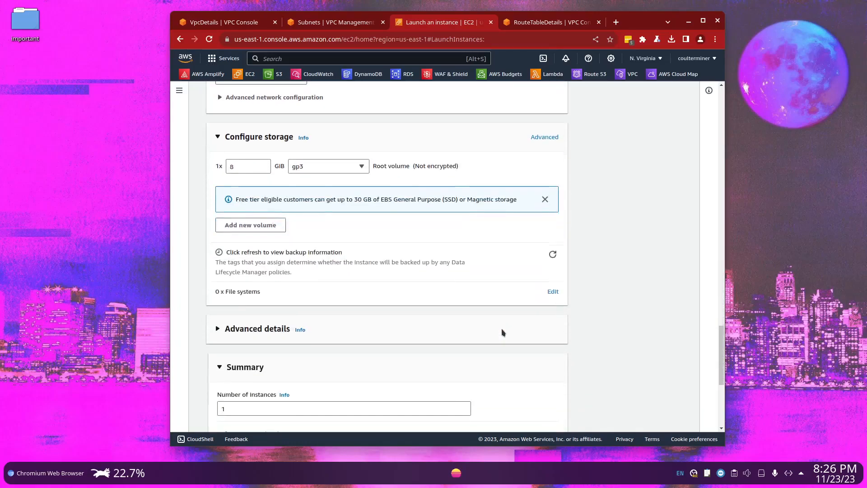
{"action": "scroll", "coordinate": [419, 298], "scroll_direction": "down", "scroll_amount": 5}
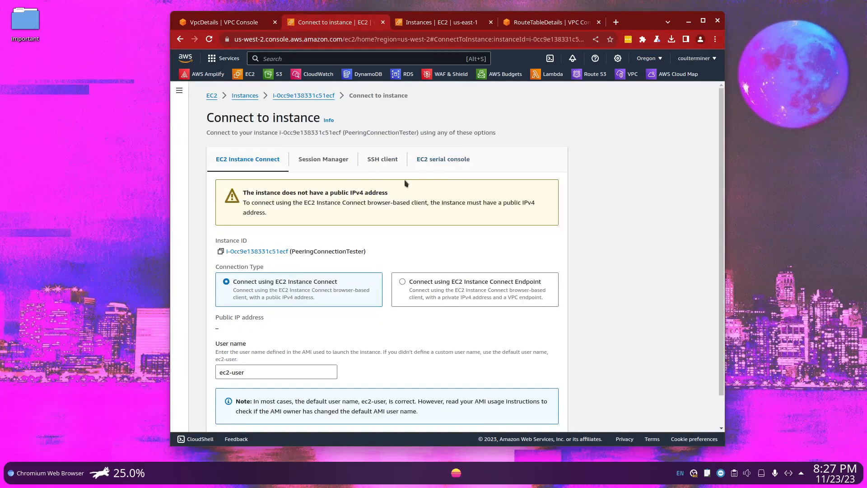
Check the connection methods for the Oregon PeeringConnectionTester instance and choose to connect using EC2 Instance Connect Endpoint
{"action": "left_click", "coordinate": [324, 159]}
{"action": "left_click", "coordinate": [371, 166]}
{"action": "left_click", "coordinate": [247, 163]}
{"action": "scroll", "coordinate": [321, 213], "scroll_direction": "down", "scroll_amount": 2}
{"action": "left_click", "coordinate": [488, 267]}
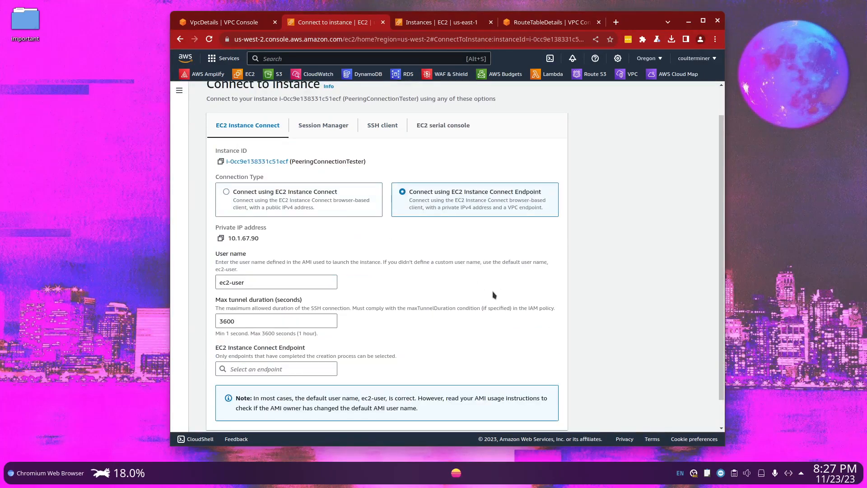
Start creating a new endpoint from the Oregon instance's EC2 Instance Connect Endpoint selection
{"action": "scroll", "coordinate": [382, 333], "scroll_direction": "down", "scroll_amount": 2}
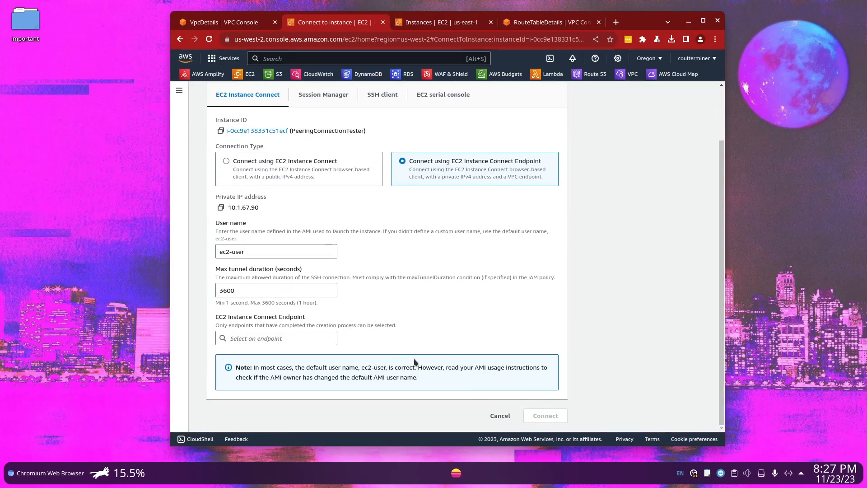
{"action": "left_click", "coordinate": [293, 252]}
{"action": "left_click", "coordinate": [304, 294]}
{"action": "left_click", "coordinate": [293, 334]}
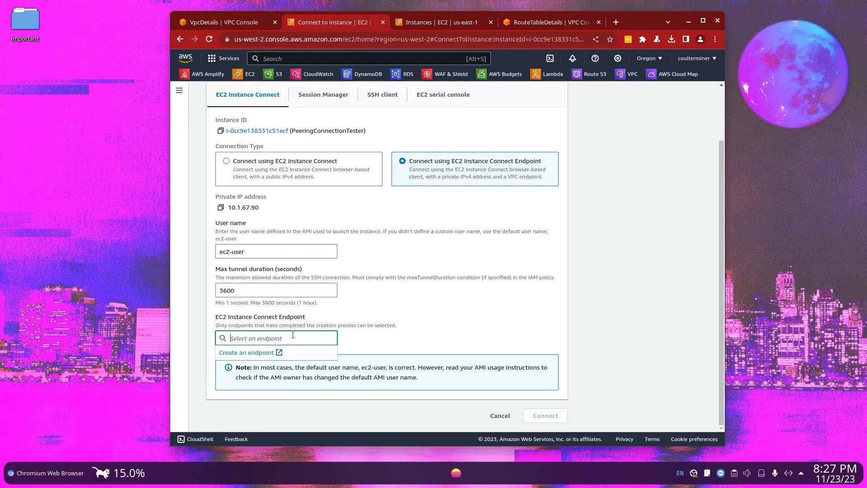
{"action": "left_click", "coordinate": [263, 357]}
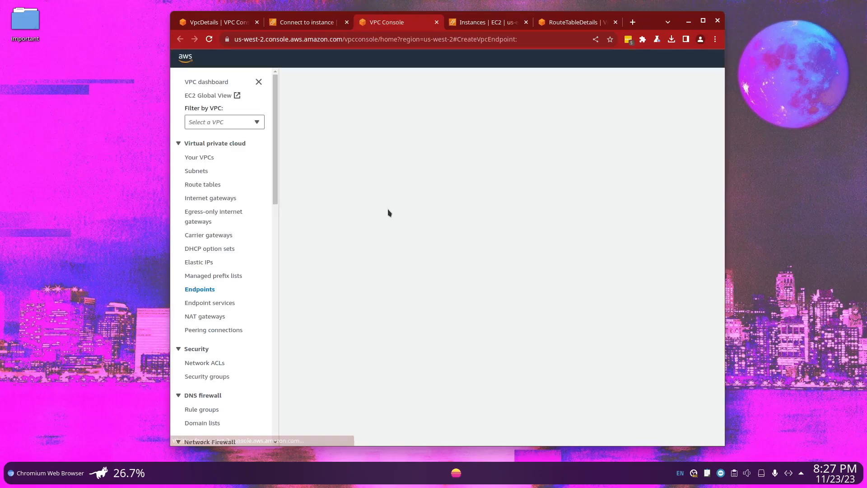
Set the new endpoint's service category to EC2 Instance Connect Endpoint and its VPC to OregonVPC
{"action": "scroll", "coordinate": [409, 248], "scroll_direction": "down", "scroll_amount": 3}
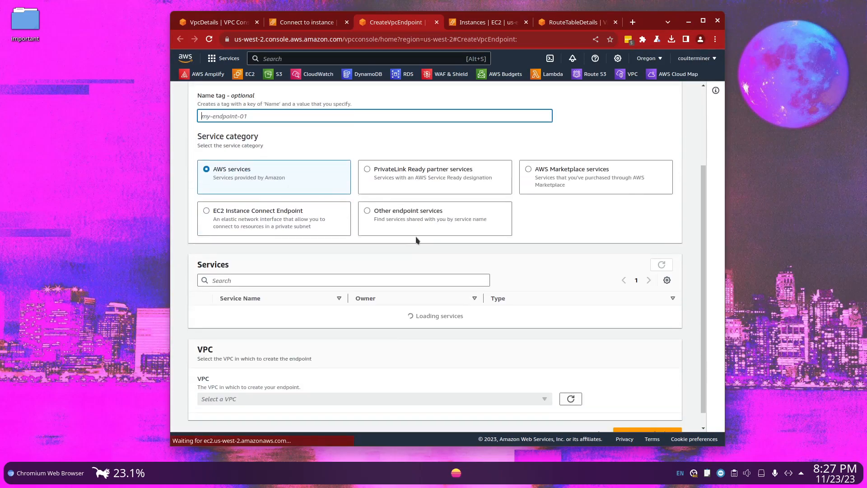
{"action": "scroll", "coordinate": [473, 304], "scroll_direction": "down", "scroll_amount": 2}
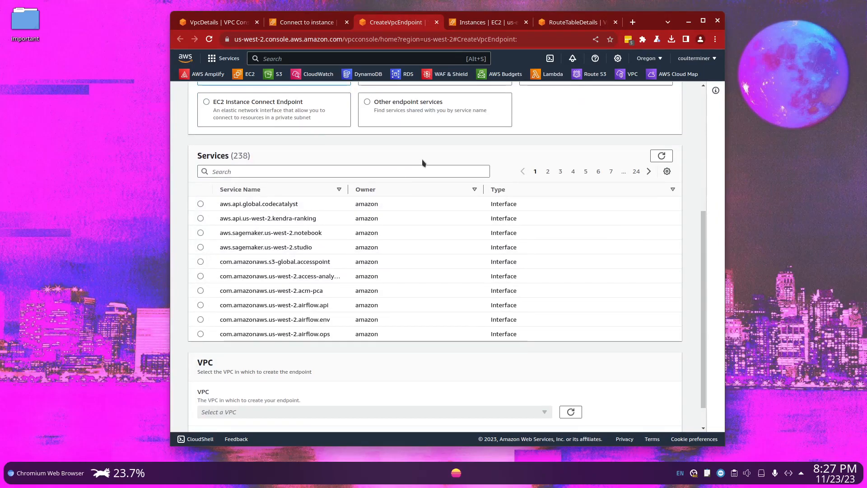
{"action": "scroll", "coordinate": [467, 300], "scroll_direction": "down", "scroll_amount": 1}
{"action": "scroll", "coordinate": [412, 275], "scroll_direction": "up", "scroll_amount": 5}
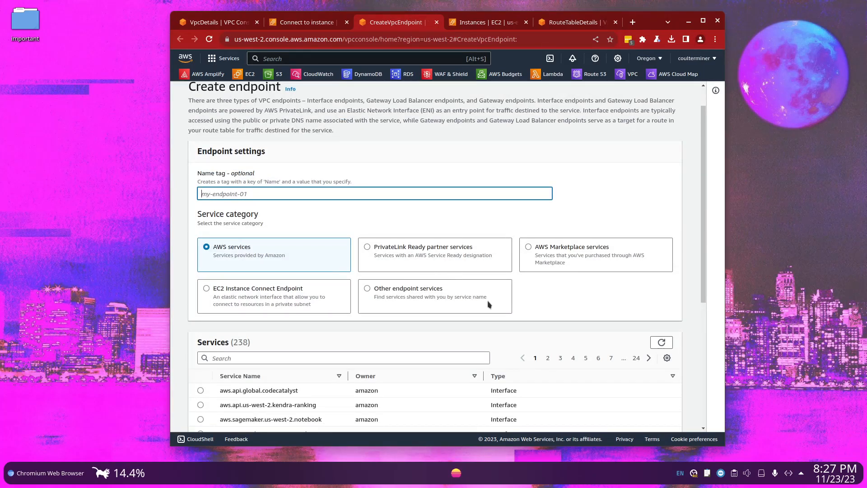
{"action": "left_click", "coordinate": [240, 311]}
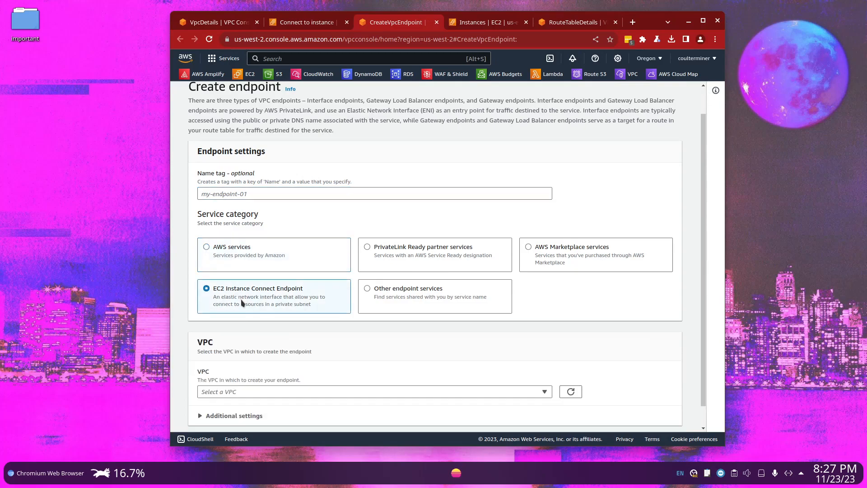
{"action": "left_click", "coordinate": [269, 370]}
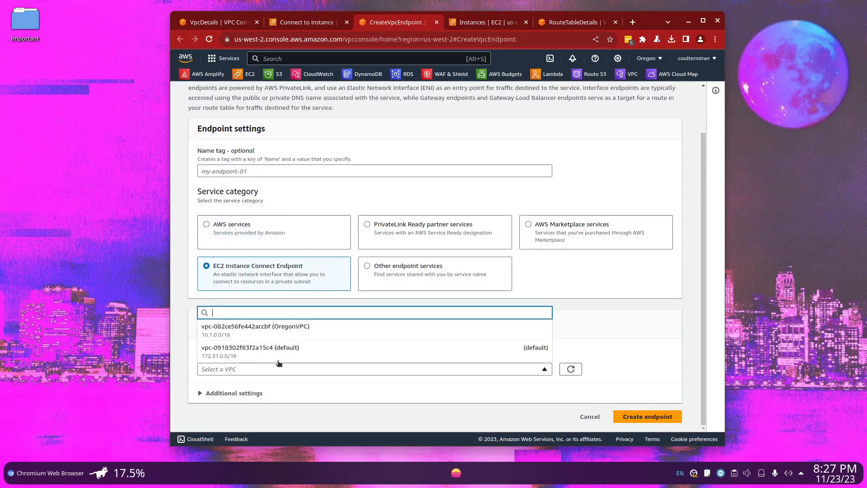
{"action": "left_click", "coordinate": [308, 335]}
Assign both the MyPeeringConnectionSG and default security groups to the Oregon endpoint and place it in the subnet MySubnet
{"action": "scroll", "coordinate": [319, 358], "scroll_direction": "down", "scroll_amount": 5}
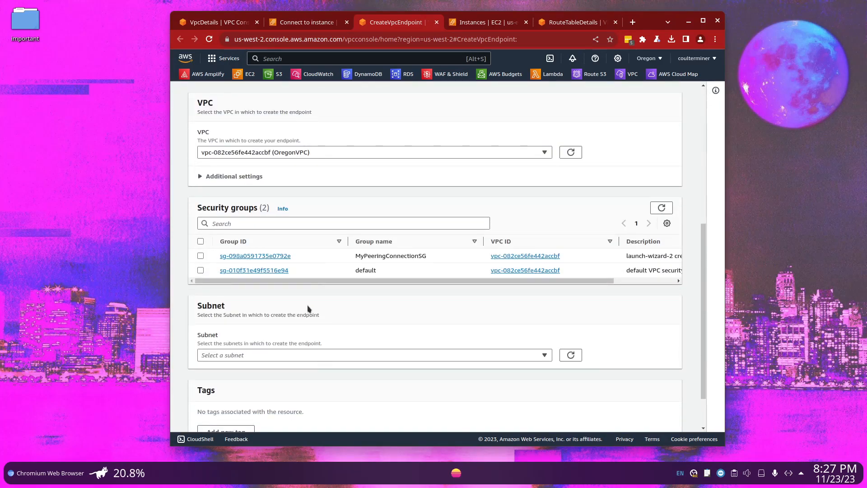
{"action": "left_click", "coordinate": [201, 256]}
{"action": "left_click", "coordinate": [201, 270]}
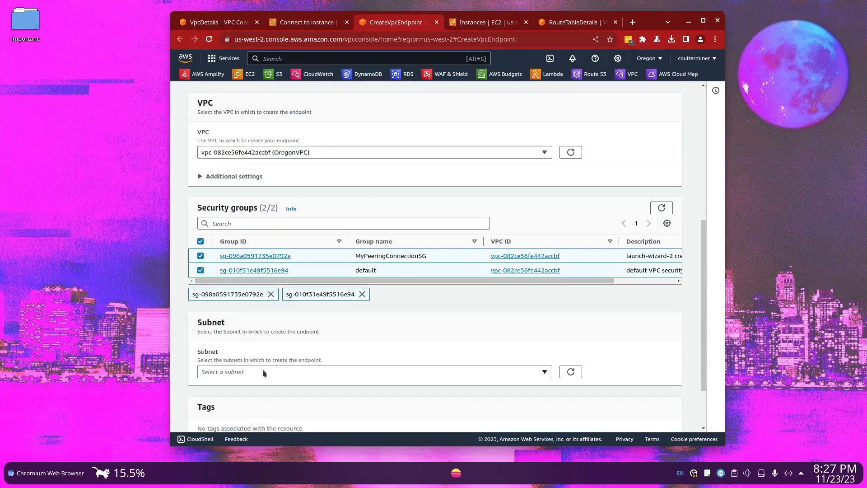
{"action": "left_click", "coordinate": [211, 374]}
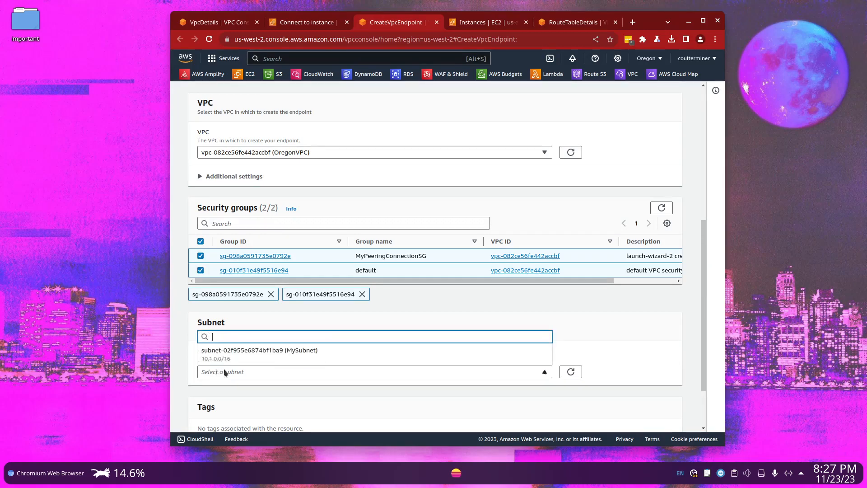
{"action": "left_click", "coordinate": [288, 349]}
{"action": "left_click", "coordinate": [290, 209]}
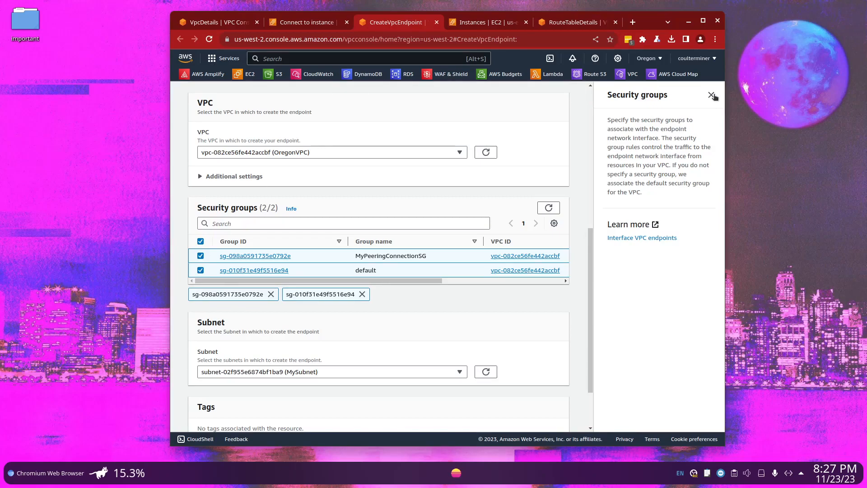
{"action": "left_click", "coordinate": [712, 95]}
Tag the Oregon endpoint with key Project and value PeeringConnection, and create the endpoint
{"action": "scroll", "coordinate": [407, 317], "scroll_direction": "down", "scroll_amount": 3}
{"action": "left_click", "coordinate": [248, 380]}
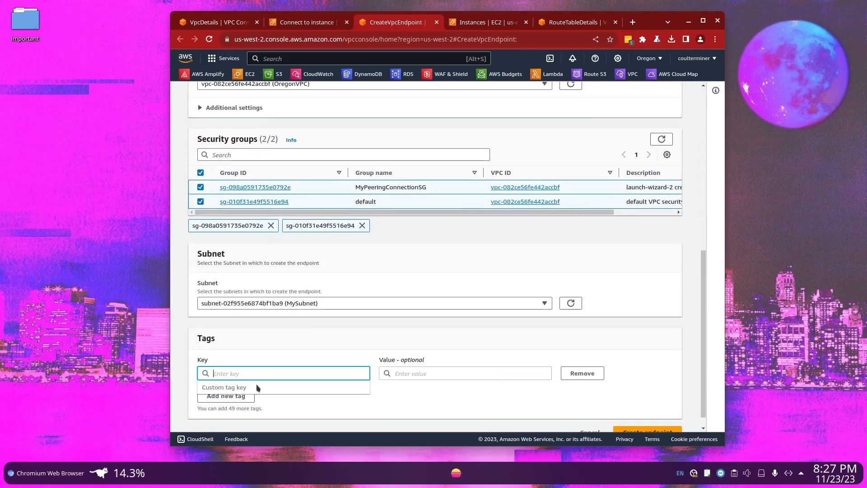
{"action": "type", "text": "Project"}
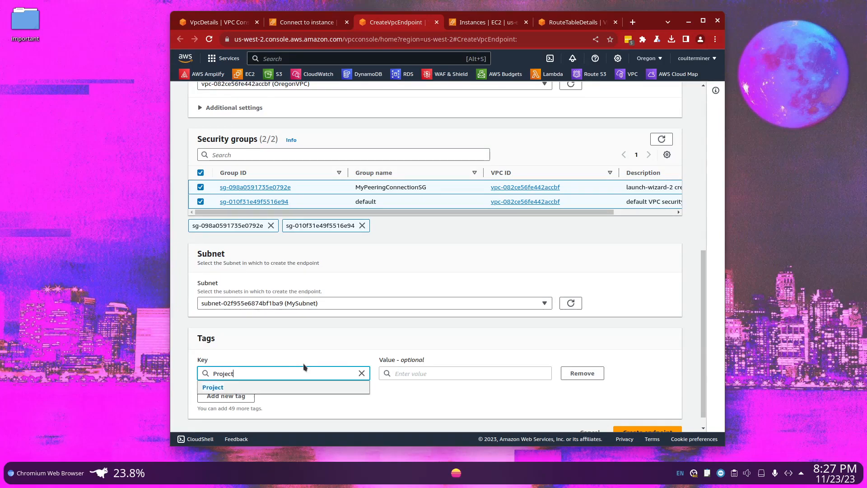
{"action": "key", "text": "Return"}
{"action": "left_click", "coordinate": [412, 373]}
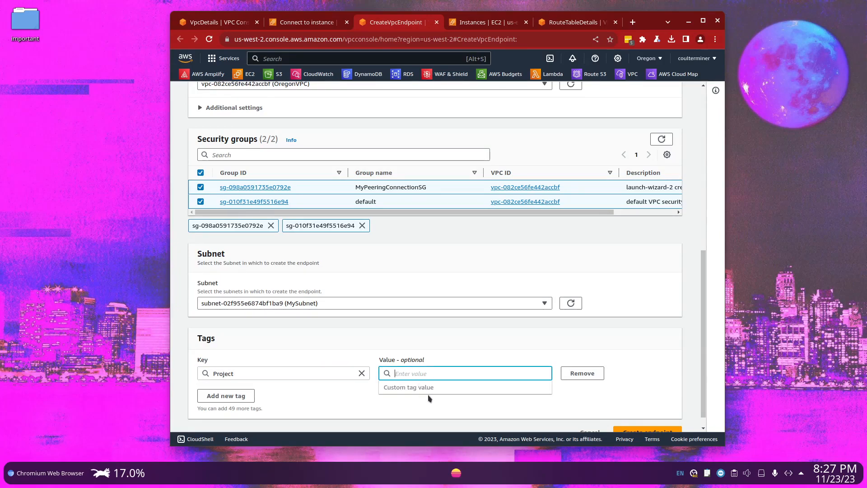
{"action": "type", "text": "Peering"}
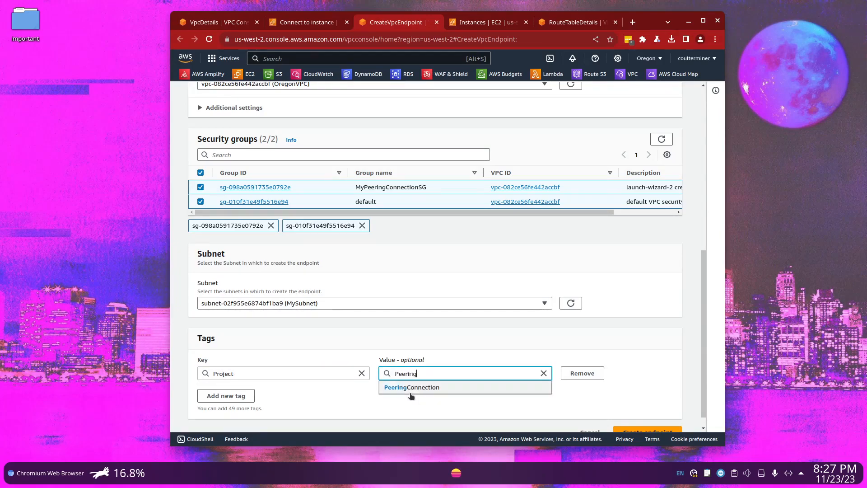
{"action": "key", "text": "Return"}
{"action": "type", "text": "C"}
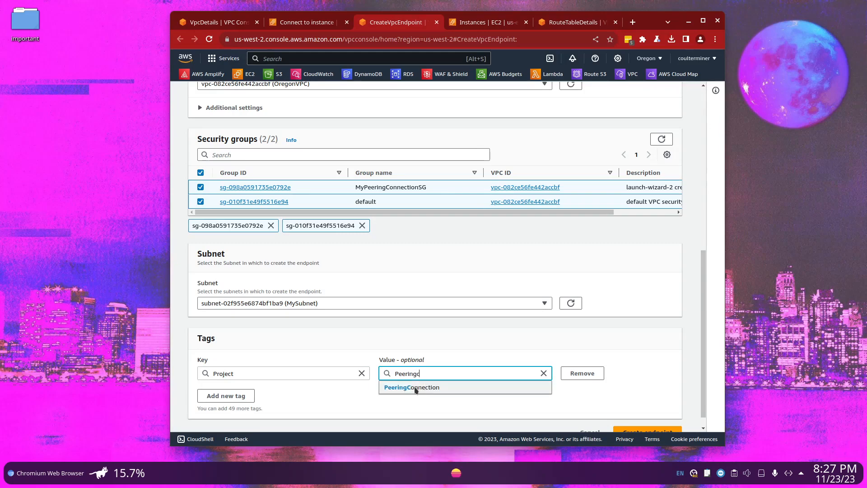
{"action": "left_click", "coordinate": [415, 388]}
{"action": "scroll", "coordinate": [428, 385], "scroll_direction": "down", "scroll_amount": 1}
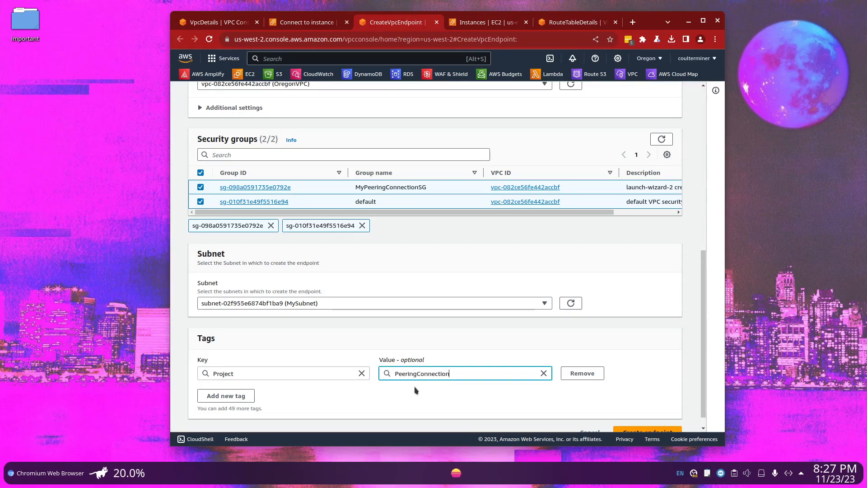
{"action": "left_click", "coordinate": [639, 418]}
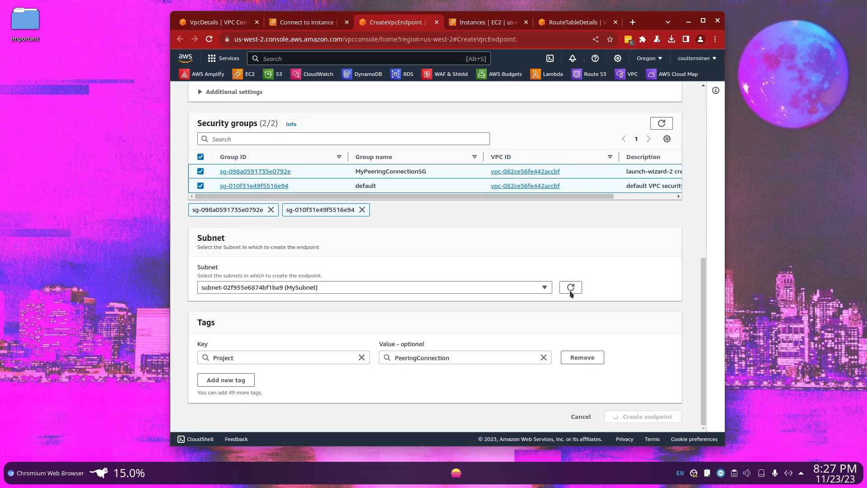
Switch to the N. Virginia instance and view its EC2 Instance Connect options
{"action": "left_click", "coordinate": [480, 21]}
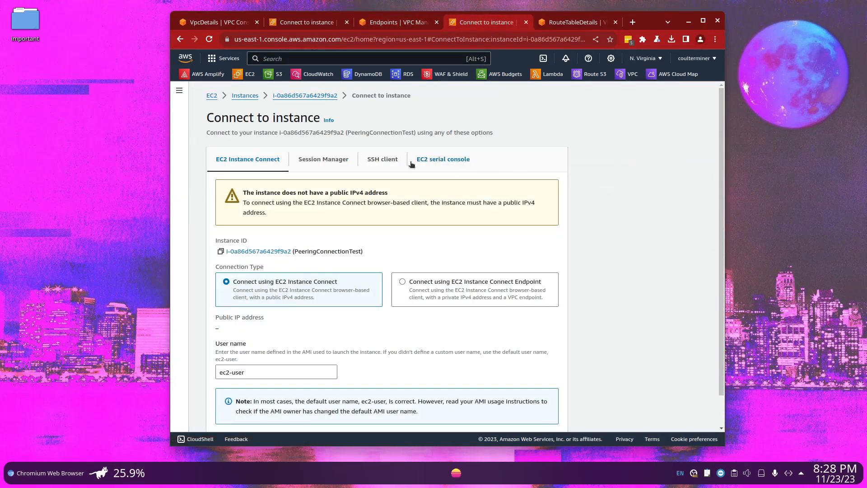
{"action": "left_click", "coordinate": [343, 159]}
{"action": "left_click", "coordinate": [248, 159]}
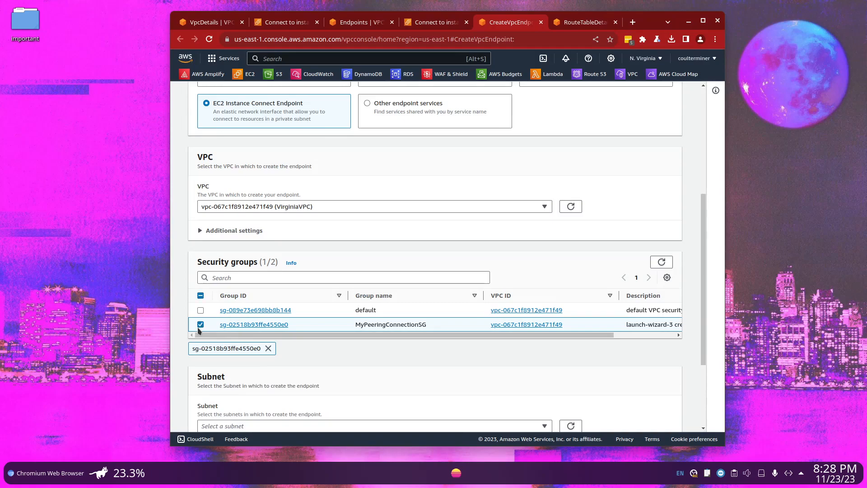
Add a tag with key Project to the Virginia EC2 Instance Connect Endpoint and enter its value
{"action": "scroll", "coordinate": [290, 337], "scroll_direction": "down", "scroll_amount": 2}
{"action": "left_click", "coordinate": [226, 379]}
{"action": "type", "text": "Project"}
{"action": "key", "text": "Tab"}
{"action": "type", "text": "Pee"}
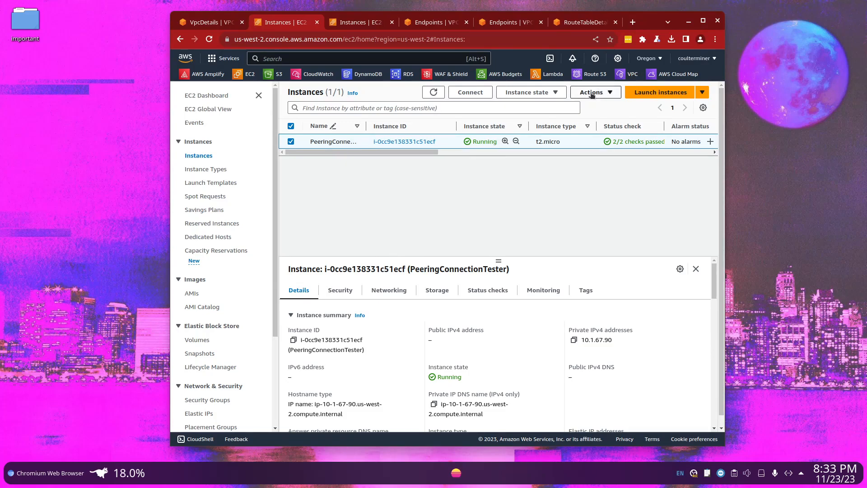
Refresh the Oregon and N. Virginia endpoint lists and check the status of each EC2 Instance Connect Endpoint
{"action": "left_click", "coordinate": [419, 25]}
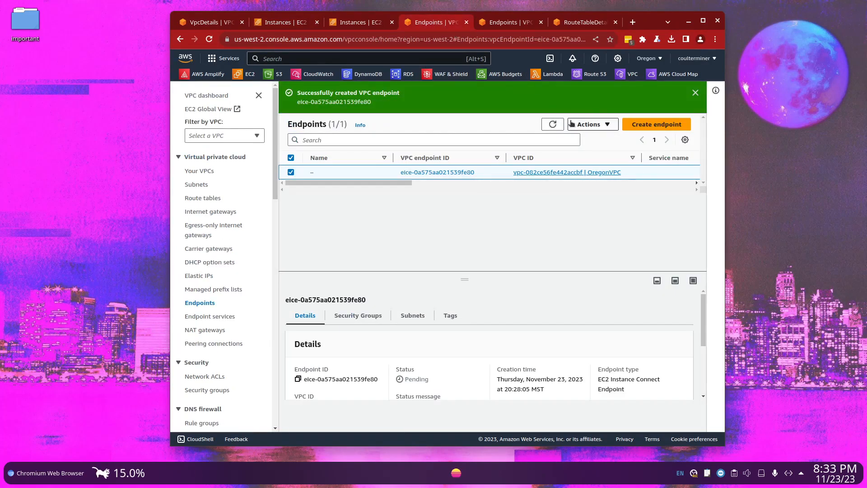
{"action": "left_click", "coordinate": [552, 124]}
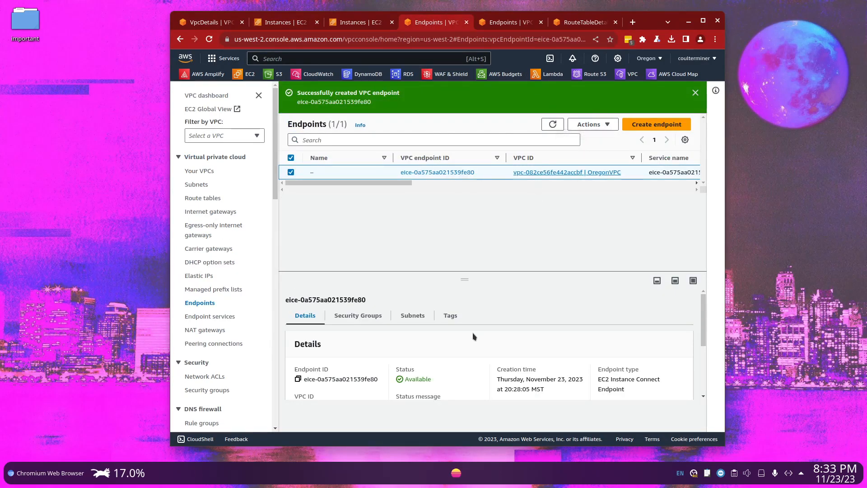
{"action": "left_click_drag", "start_coordinate": [436, 382], "coordinate": [399, 382]}
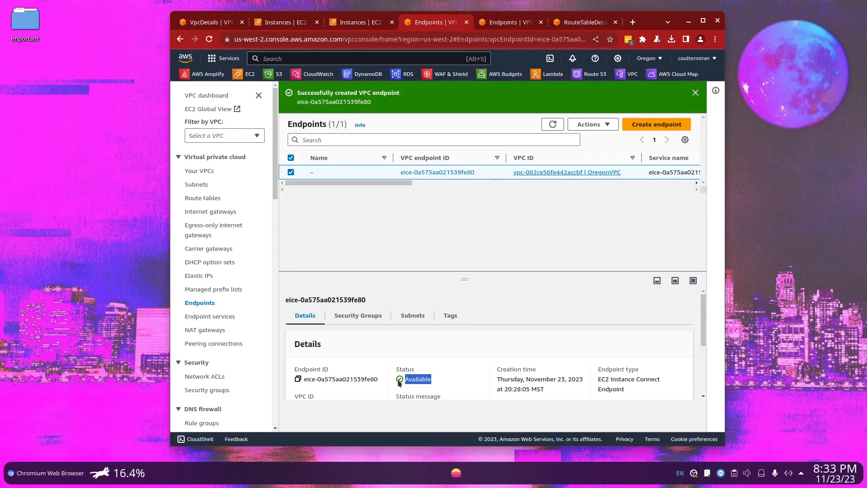
{"action": "left_click", "coordinate": [520, 22]}
{"action": "left_click", "coordinate": [553, 124]}
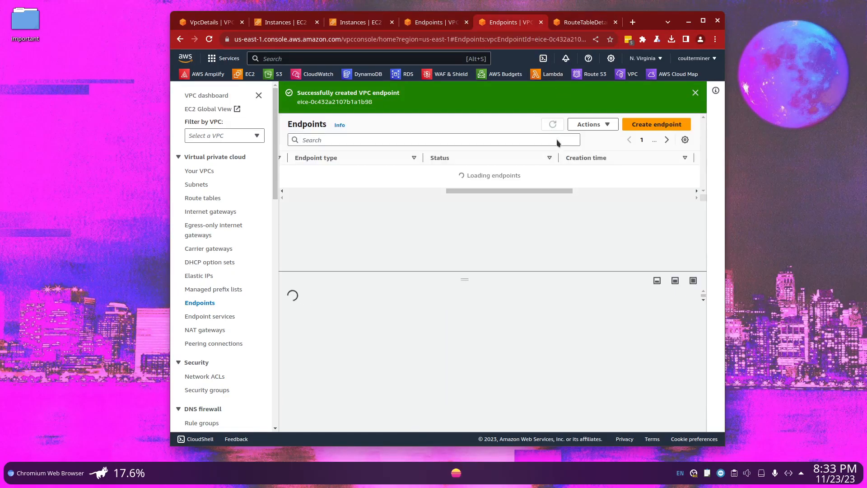
{"action": "left_click_drag", "start_coordinate": [468, 176], "coordinate": [435, 167]}
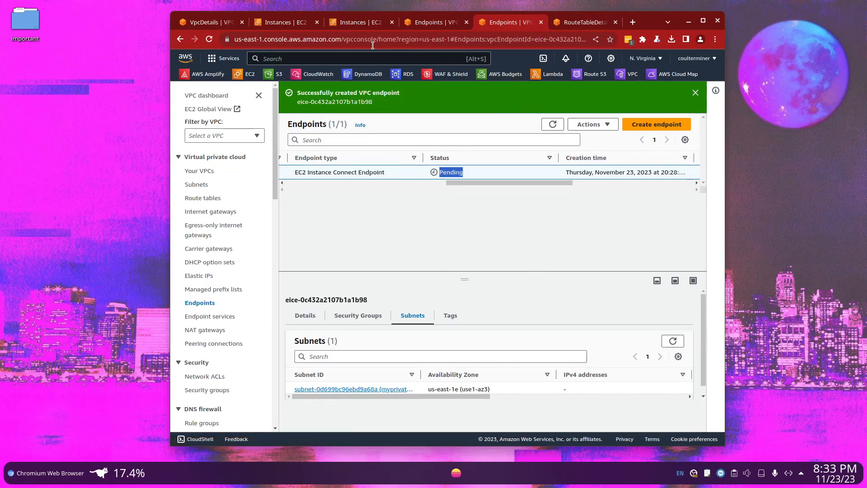
Review the inbound and outbound security group rules of the N. Virginia instance PeeringConnectionTest
{"action": "left_click", "coordinate": [375, 24]}
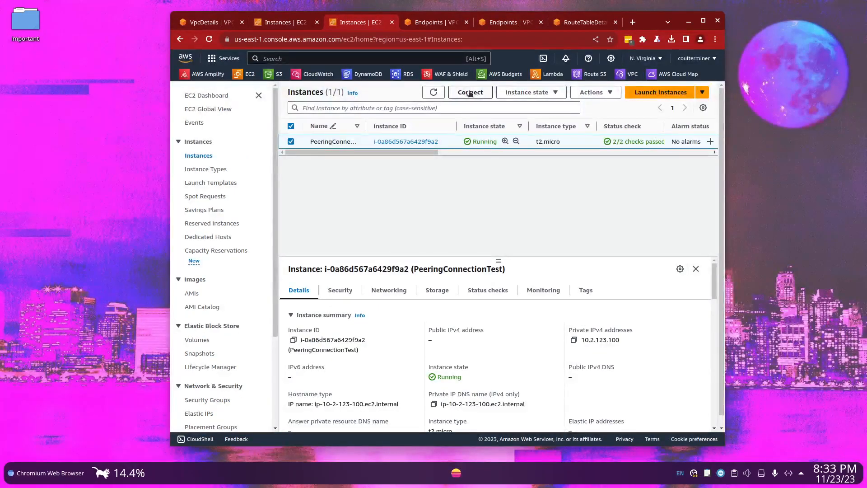
{"action": "left_click", "coordinate": [352, 291]}
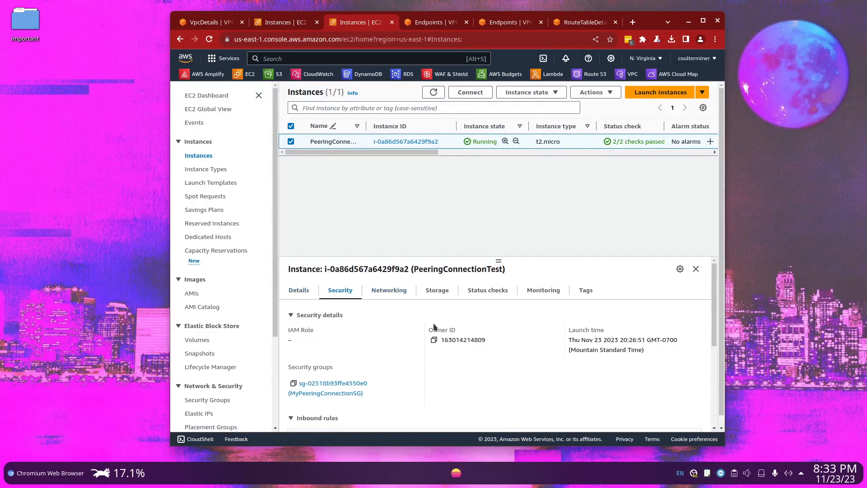
{"action": "scroll", "coordinate": [474, 359], "scroll_direction": "down", "scroll_amount": 5}
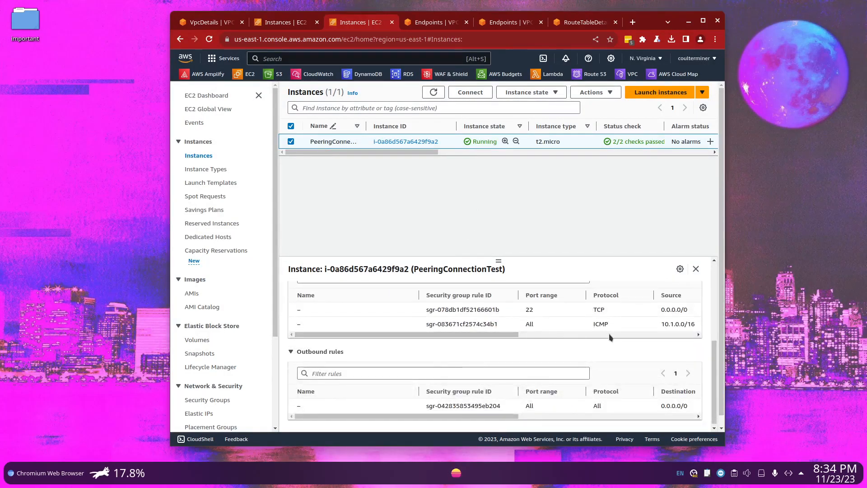
{"action": "left_click_drag", "start_coordinate": [662, 325], "coordinate": [690, 325]}
{"action": "left_click", "coordinate": [617, 329]}
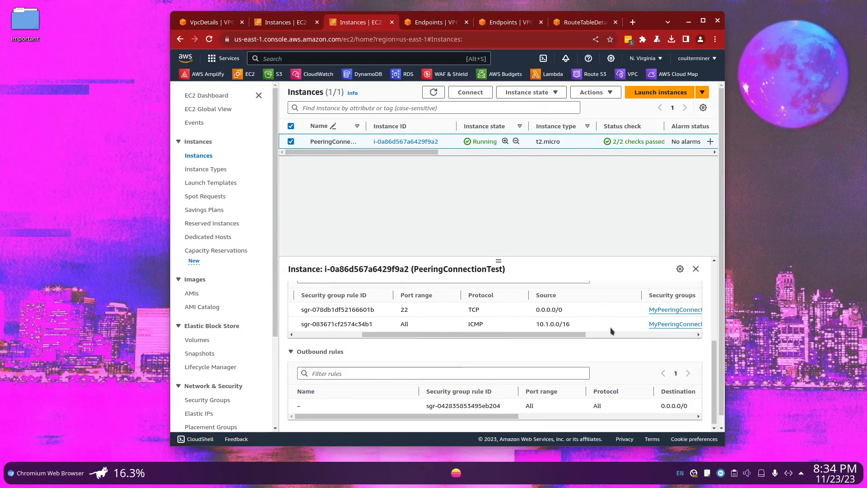
{"action": "left_click_drag", "start_coordinate": [473, 335], "coordinate": [309, 287]}
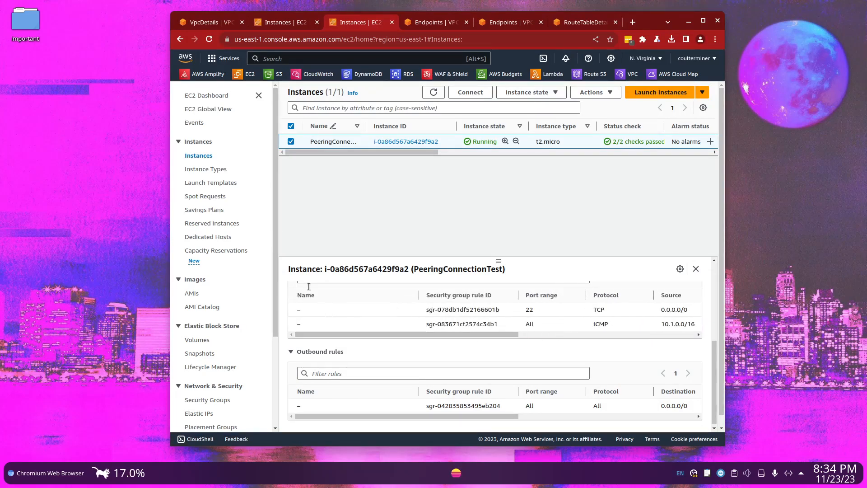
Review the security group rules of the Oregon instance PeeringConnectionTester
{"action": "left_click", "coordinate": [276, 23]}
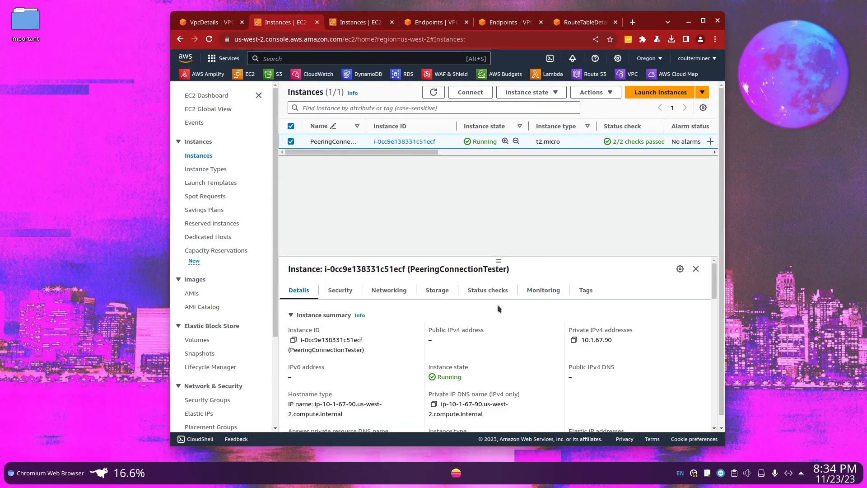
{"action": "left_click", "coordinate": [356, 291]}
{"action": "scroll", "coordinate": [565, 335], "scroll_direction": "down", "scroll_amount": 5}
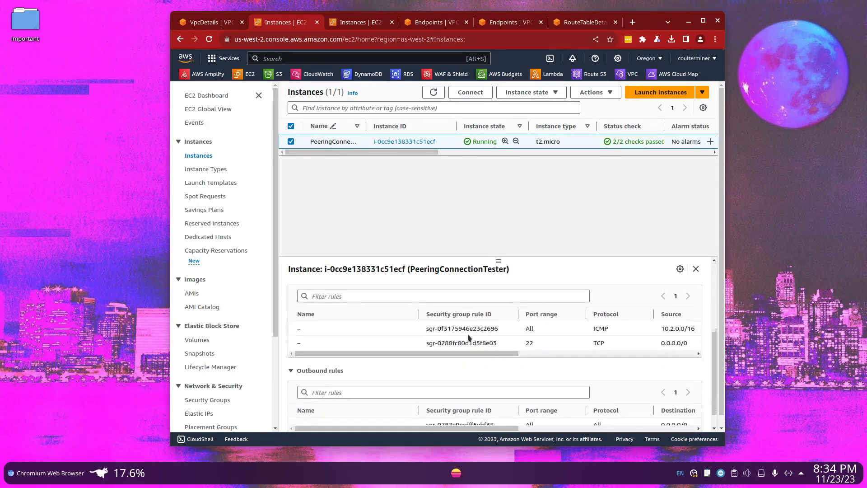
{"action": "scroll", "coordinate": [655, 307], "scroll_direction": "up", "scroll_amount": 5}
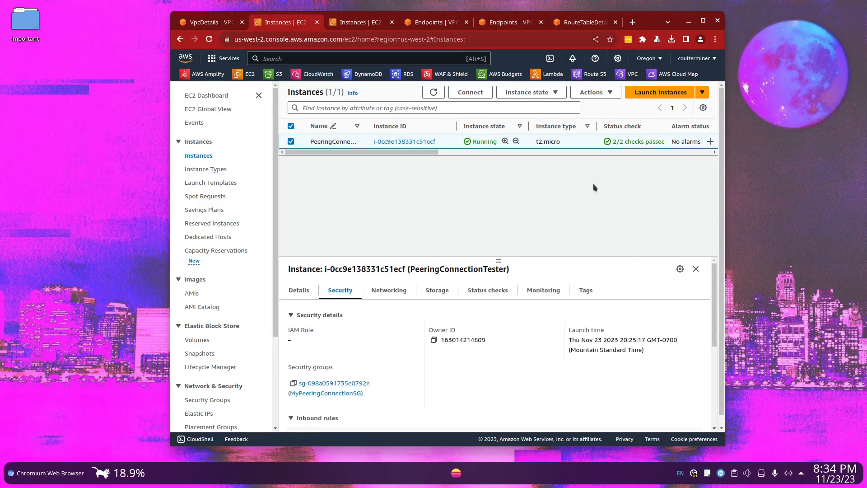
Connect to the Oregon instance PeeringConnectionTester using EC2 Instance Connect Endpoint with endpoint eice-0a575aa021539fe80
{"action": "left_click", "coordinate": [471, 93]}
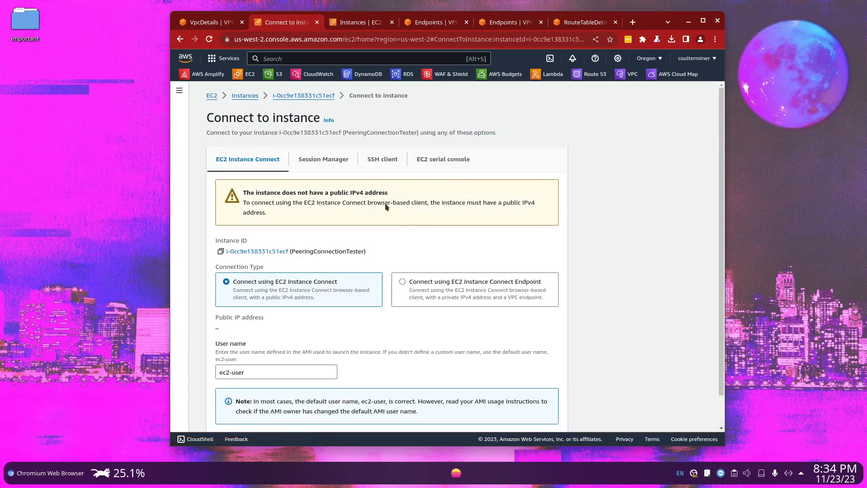
{"action": "scroll", "coordinate": [465, 256], "scroll_direction": "down", "scroll_amount": 1}
{"action": "left_click", "coordinate": [465, 256]}
{"action": "scroll", "coordinate": [468, 257], "scroll_direction": "down", "scroll_amount": 1}
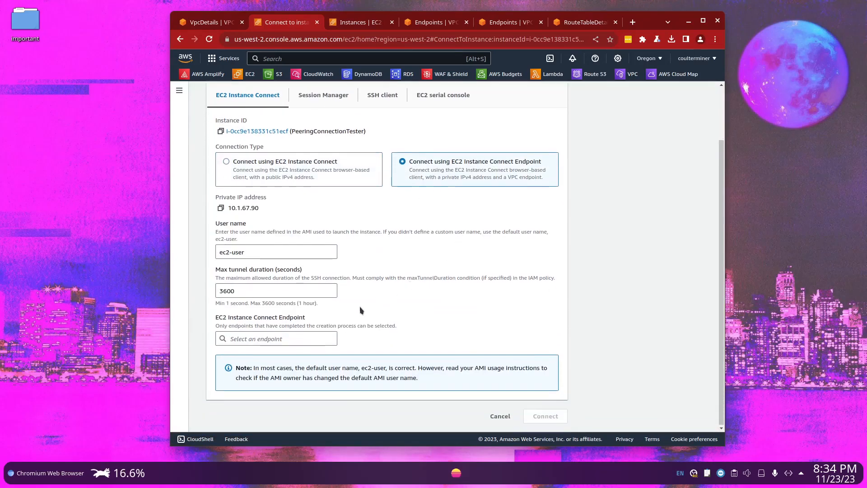
{"action": "left_click", "coordinate": [292, 339]}
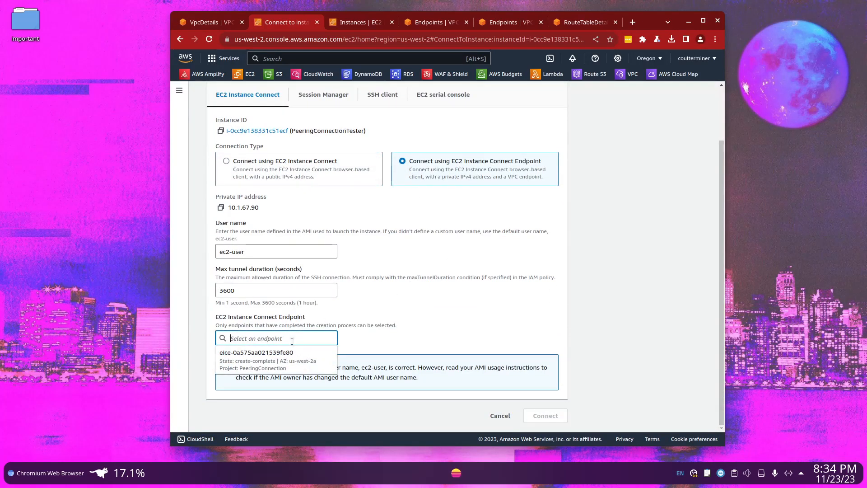
{"action": "left_click", "coordinate": [253, 365]}
{"action": "left_click", "coordinate": [546, 416]}
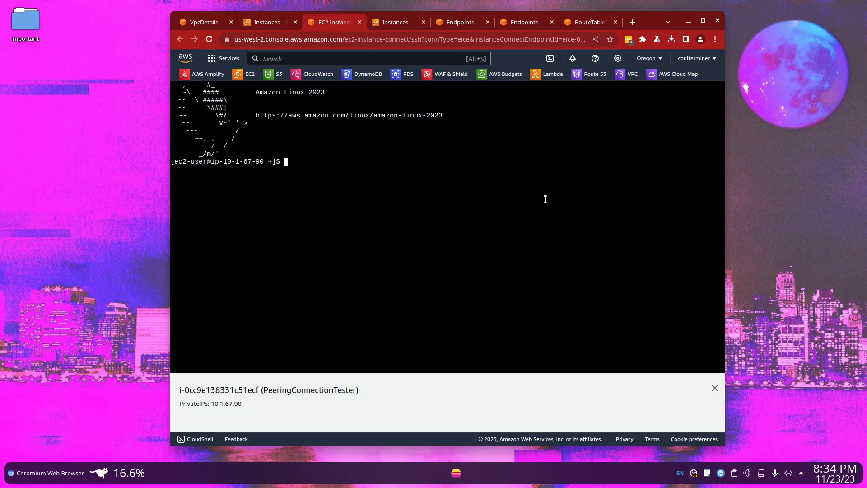
Copy the N. Virginia instance's private IPv4 address and ping 10.2.123.100 from the Oregon instance's terminal
{"action": "type", "text": "ing"}
{"action": "left_click", "coordinate": [392, 23]}
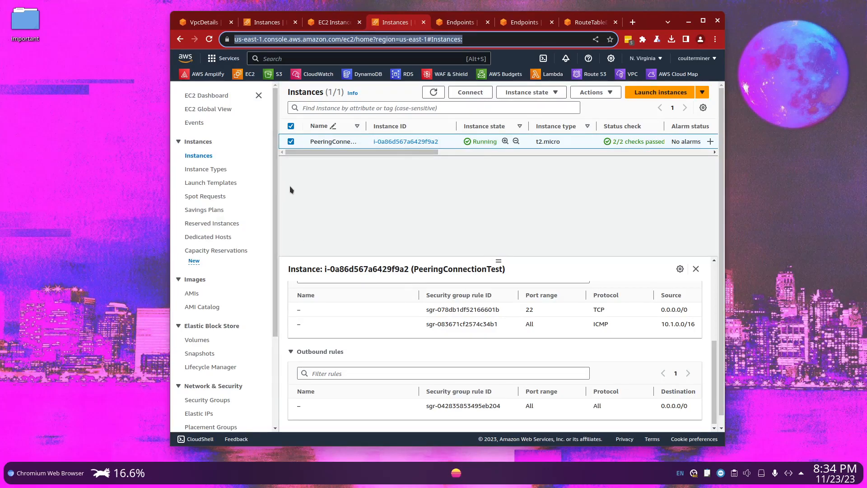
{"action": "scroll", "coordinate": [452, 343], "scroll_direction": "up", "scroll_amount": 5}
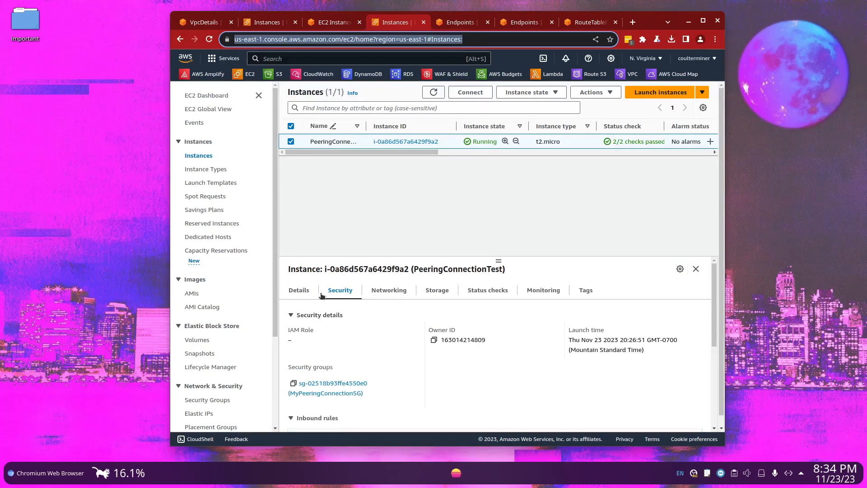
{"action": "left_click", "coordinate": [298, 290]}
{"action": "left_click", "coordinate": [573, 341]}
{"action": "left_click", "coordinate": [338, 25]}
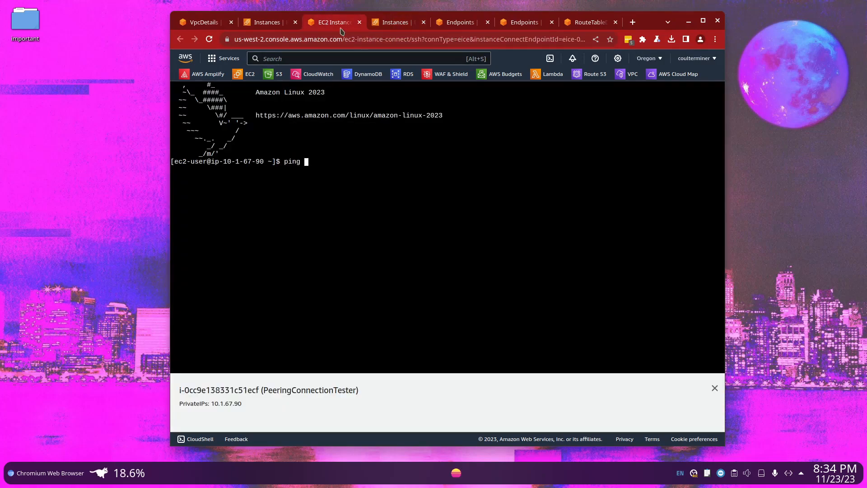
{"action": "right_click", "coordinate": [413, 214]}
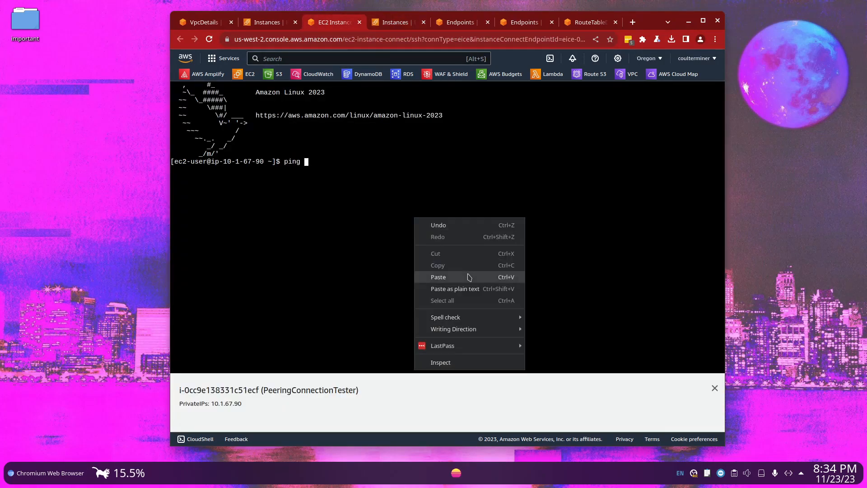
{"action": "left_click", "coordinate": [469, 276]}
{"action": "key", "text": "BackSpace"}
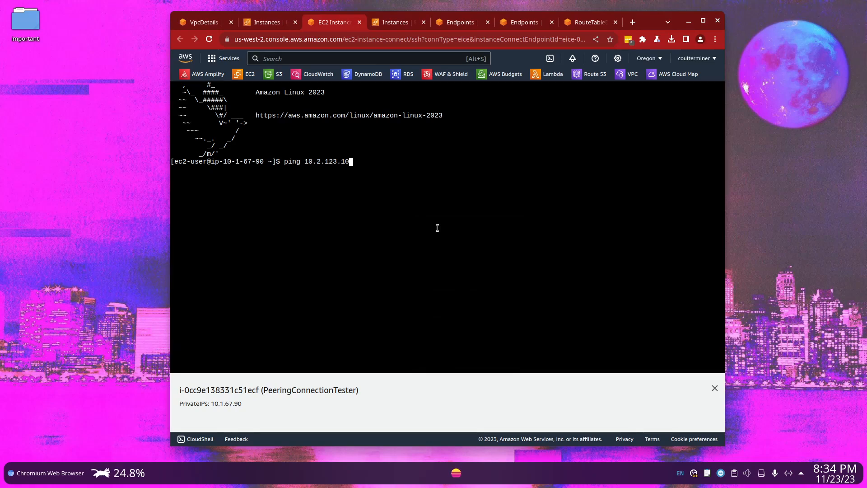
{"action": "key", "text": "Return"}
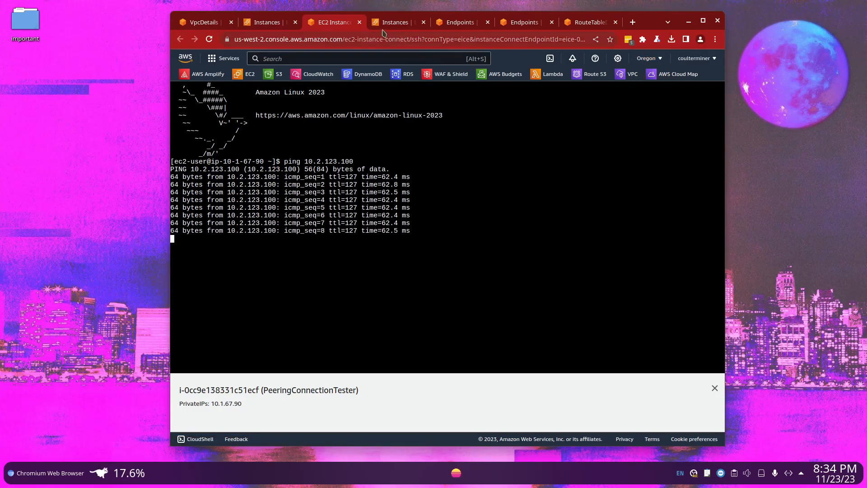
Connect to the N. Virginia instance PeeringConnectionTest using EC2 Instance Connect Endpoint with endpoint eice-0c432a2107b1a1b98
{"action": "left_click", "coordinate": [392, 25]}
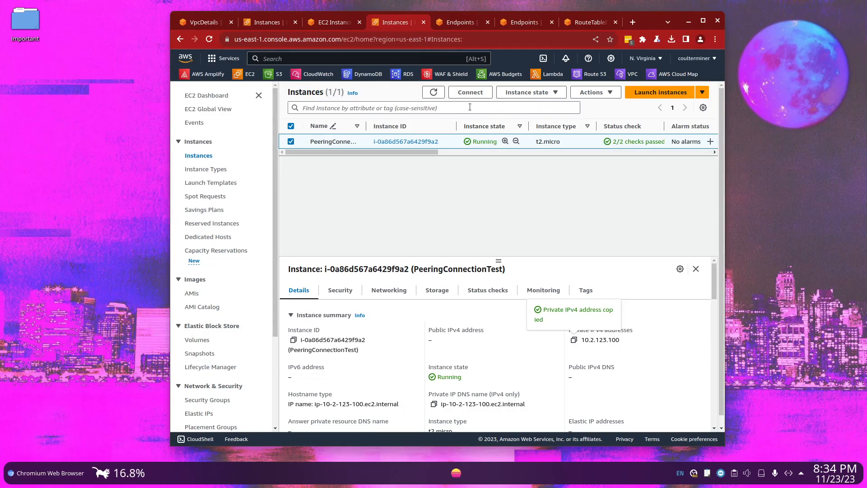
{"action": "left_click", "coordinate": [471, 92]}
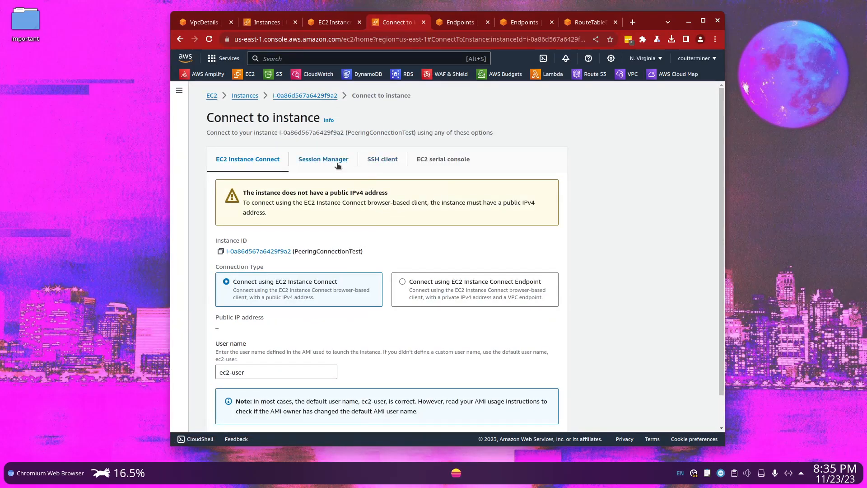
{"action": "left_click", "coordinate": [470, 278]}
{"action": "left_click", "coordinate": [258, 398]}
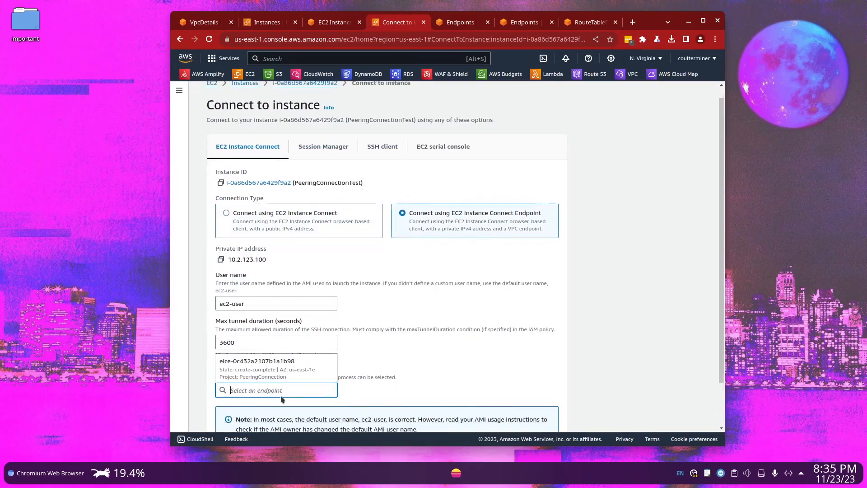
{"action": "left_click", "coordinate": [300, 359]}
{"action": "left_click", "coordinate": [540, 416]}
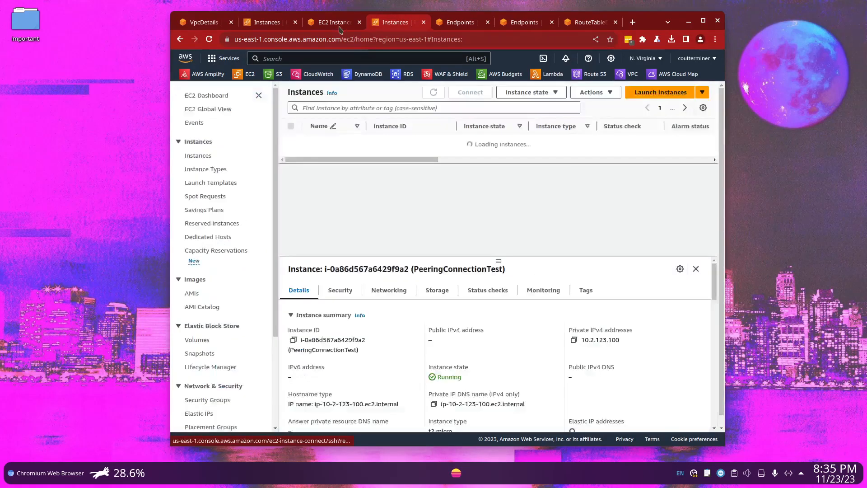
Place the Oregon terminal session beside the Virginia one, then stop its running ping and clear the terminal
{"action": "left_click", "coordinate": [379, 23]}
{"action": "left_click_drag", "start_coordinate": [329, 23], "coordinate": [387, 32]}
{"action": "key", "text": "ctrl+c"}
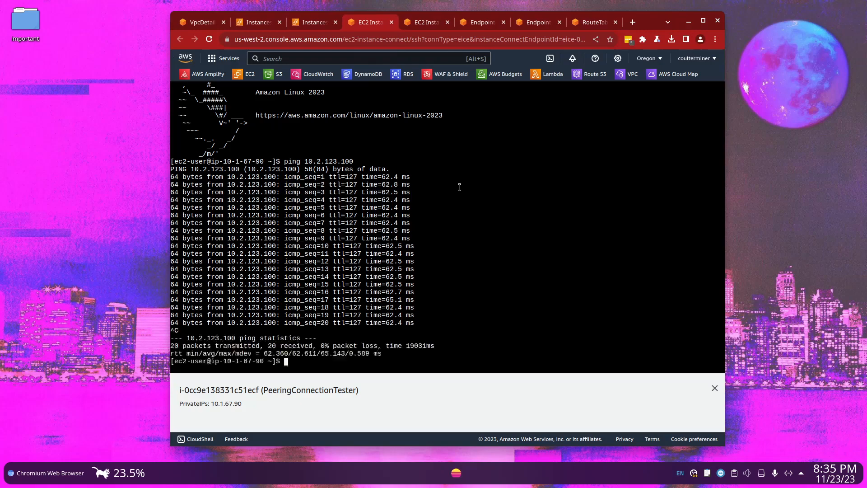
{"action": "type", "text": "clear"}
{"action": "key", "text": "Return"}
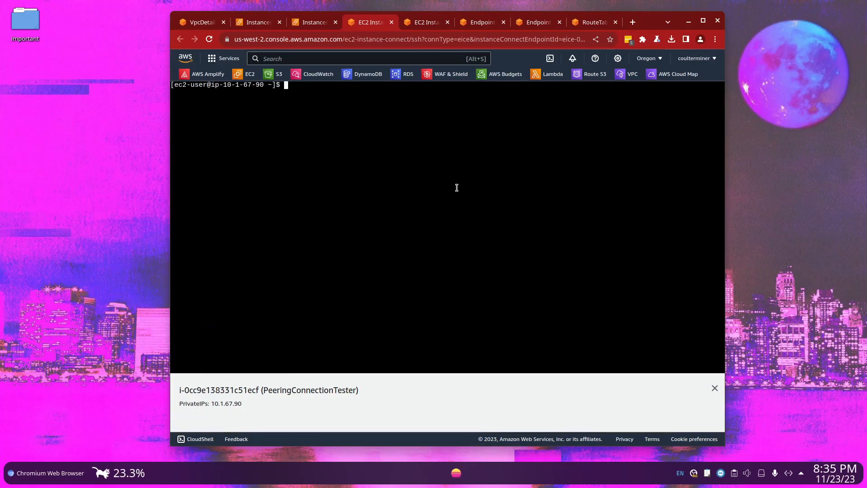
Copy the Oregon instance's private IP, ping 10.1.67.90 from the N. Virginia instance's terminal, and stop the ping
{"action": "left_click_drag", "start_coordinate": [233, 403], "coordinate": [211, 400]}
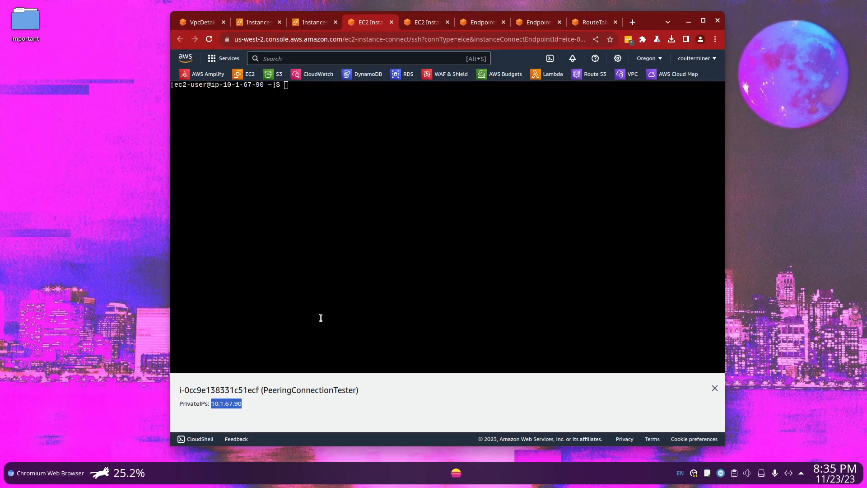
{"action": "left_click", "coordinate": [424, 22]}
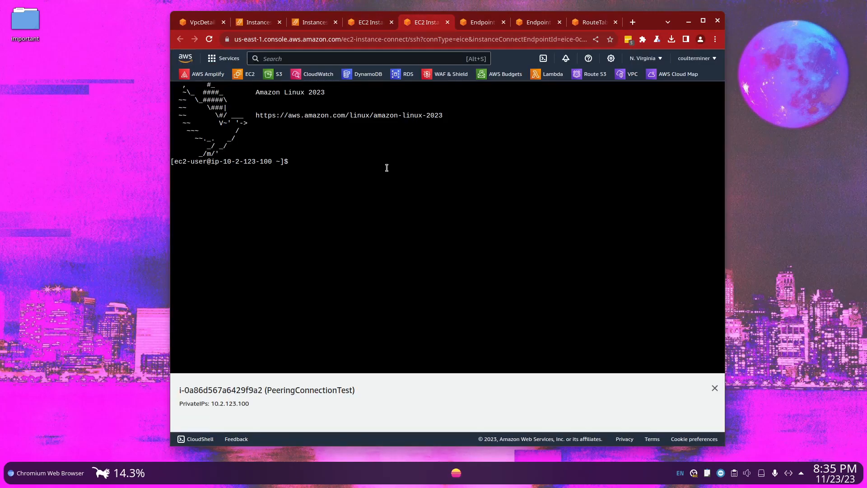
{"action": "type", "text": "ping"}
{"action": "right_click", "coordinate": [418, 147]}
{"action": "left_click", "coordinate": [442, 204]}
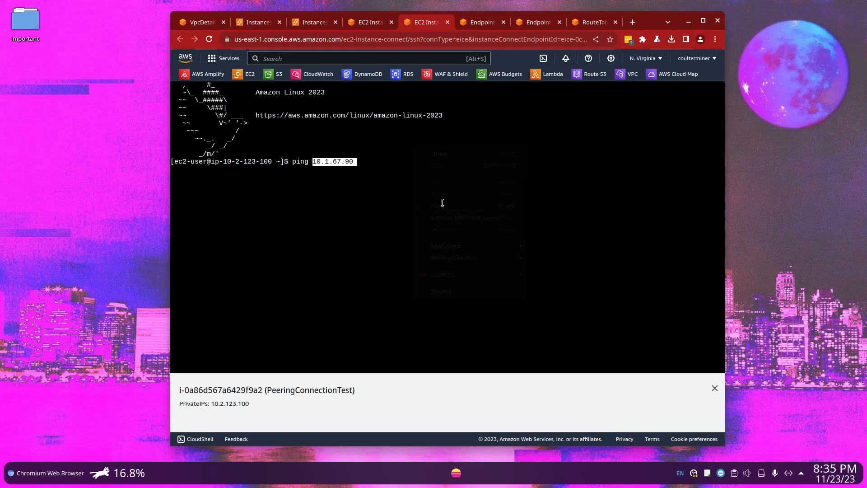
{"action": "key", "text": "Return"}
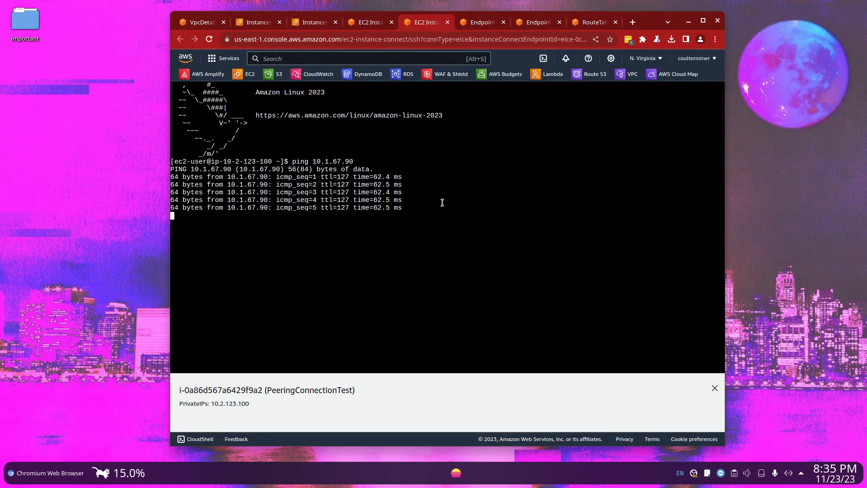
{"action": "key", "text": "ctrl+c"}
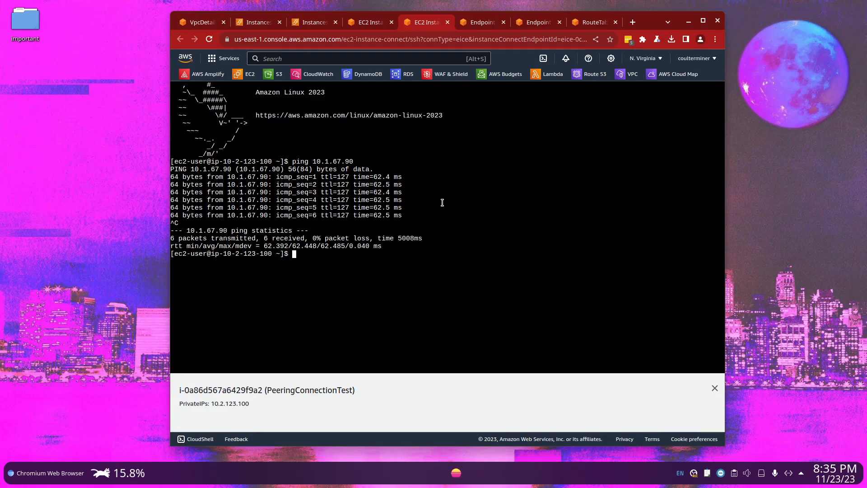
Shut down the N. Virginia instance immediately from its terminal with sudo shutdown -h 0
{"action": "type", "text": "sudo shutdo"}
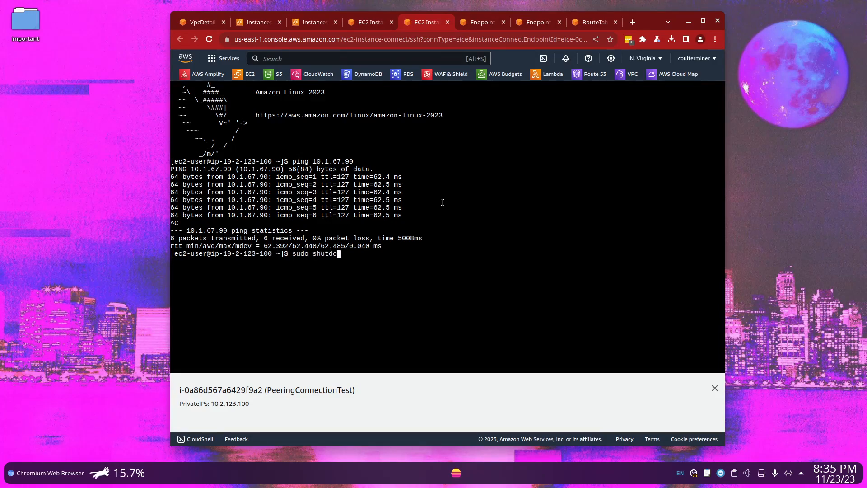
{"action": "type", "text": "wn -h 0"}
{"action": "key", "text": "Return"}
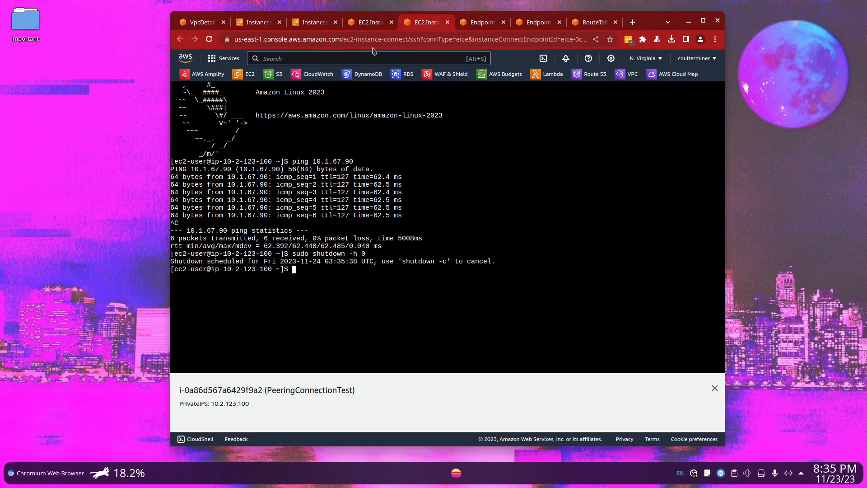
Run sudo shutdown -h 0 in the Oregon instance's terminal session
{"action": "left_click", "coordinate": [354, 22]}
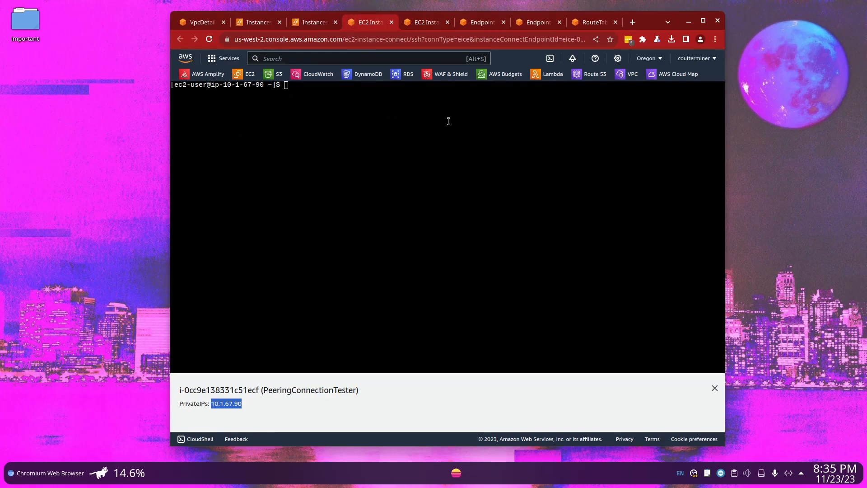
{"action": "left_click", "coordinate": [449, 121]}
{"action": "type", "text": "su"}
{"action": "key", "text": "BackSpace"}
{"action": "key", "text": "BackSpace"}
{"action": "key", "text": "BackSpace"}
{"action": "type", "text": "do w"}
{"action": "key", "text": "BackSpace"}
{"action": "type", "text": "shutdown -h 0"}
{"action": "key", "text": "Return"}
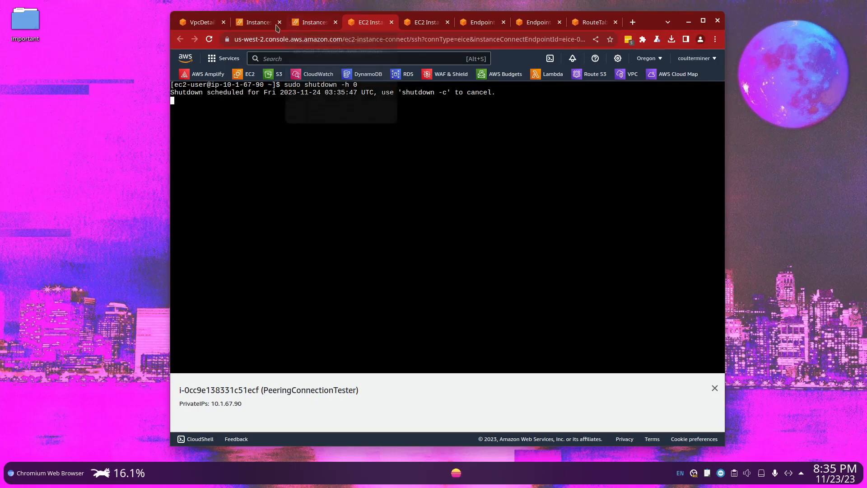
Refresh the Oregon instances list to check the PeeringConnectionTester state, and close both EC2 Instance Connect terminal sessions
{"action": "left_click", "coordinate": [258, 23]}
{"action": "left_click", "coordinate": [444, 94]}
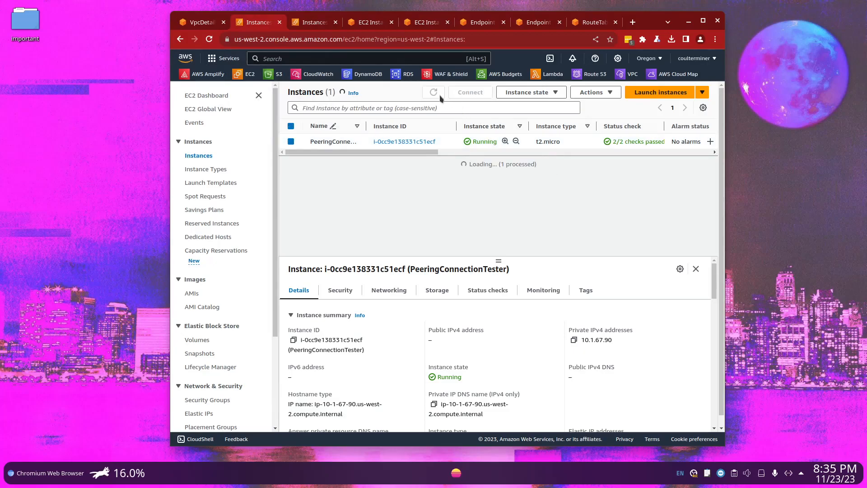
{"action": "left_click", "coordinate": [445, 95]}
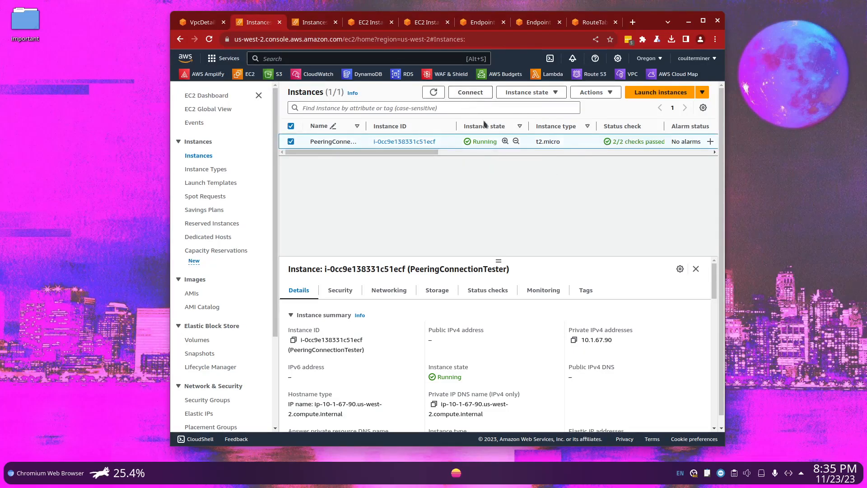
{"action": "left_click", "coordinate": [391, 22]}
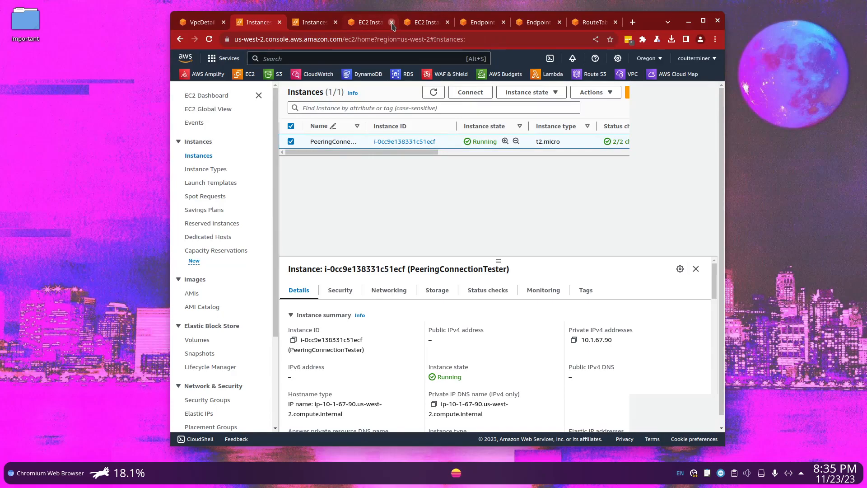
{"action": "left_click", "coordinate": [392, 22]}
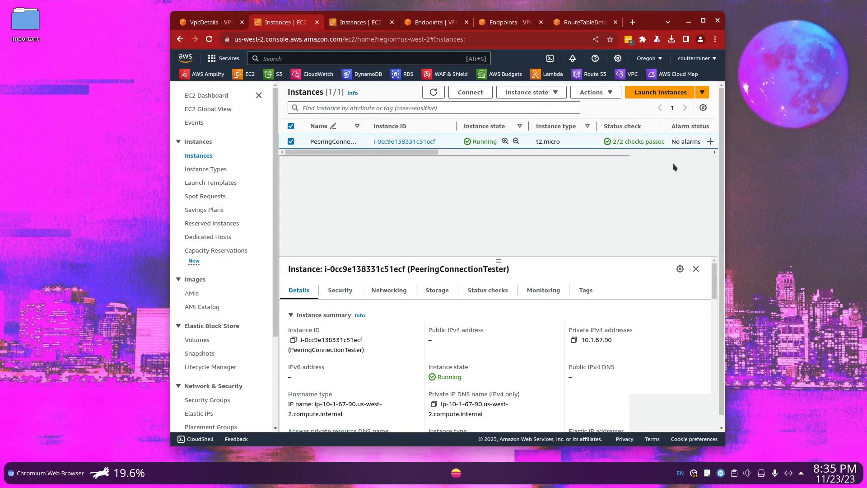
{"action": "left_click", "coordinate": [443, 92]}
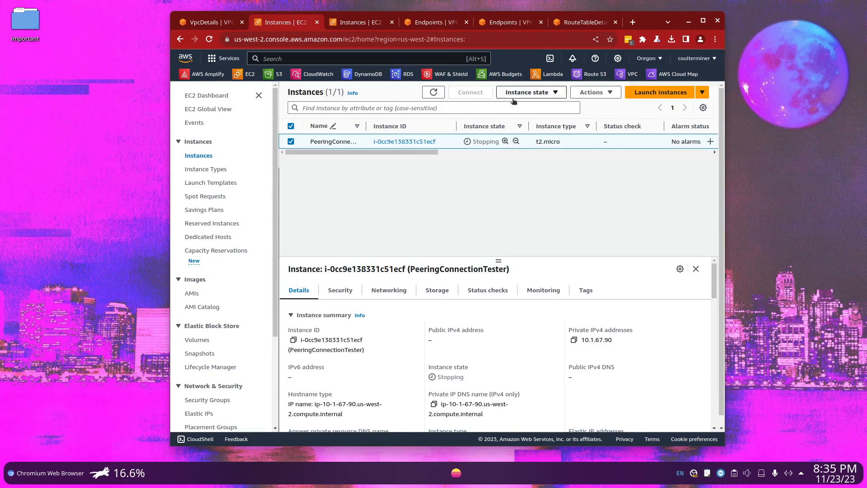
{"action": "left_click", "coordinate": [527, 92]}
Delete the Oregon VPC endpoint eice-0a575aa021539fe80, confirming with "delete"
{"action": "left_click", "coordinate": [453, 24]}
{"action": "left_click", "coordinate": [593, 124]}
{"action": "left_click", "coordinate": [590, 251]}
{"action": "left_click", "coordinate": [579, 326]}
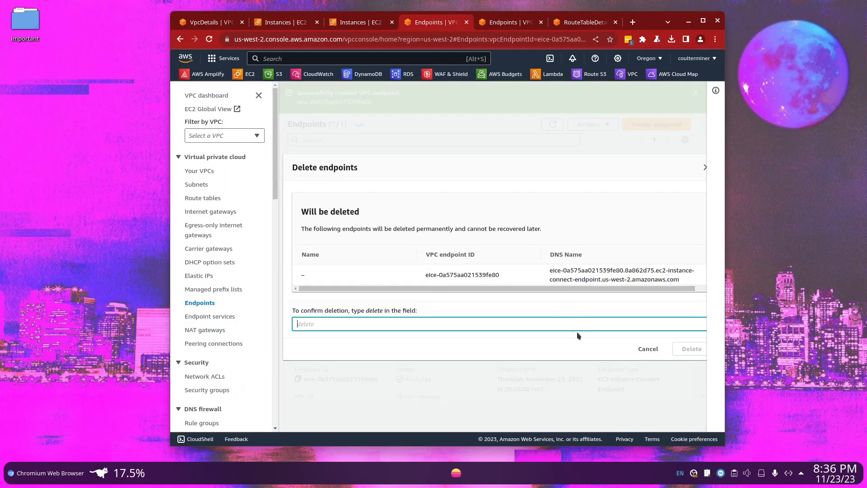
{"action": "type", "text": "delete"}
{"action": "key", "text": "Return"}
Delete the N. Virginia VPC endpoint eice-0c432a2107b1a1b98 and close the endpoint and route table pages
{"action": "left_click", "coordinate": [510, 23]}
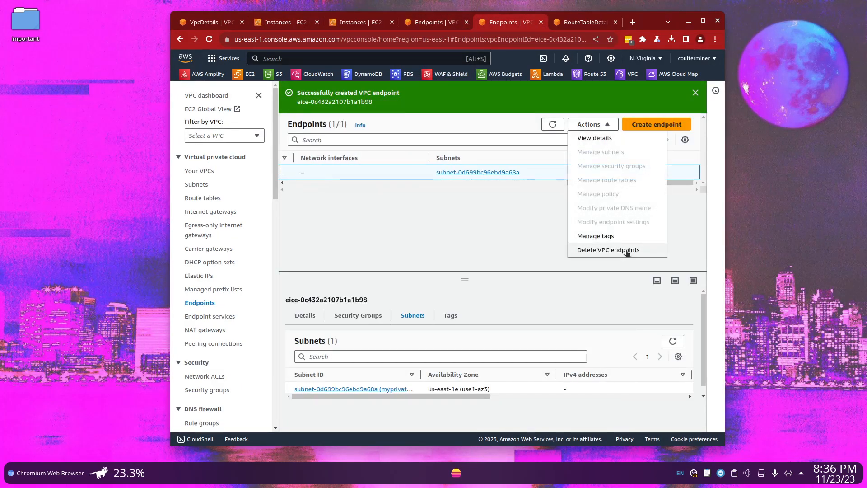
{"action": "key", "text": "ctrl+w"}
{"action": "key", "text": "ctrl+w"}
{"action": "key", "text": "ctrl+w"}
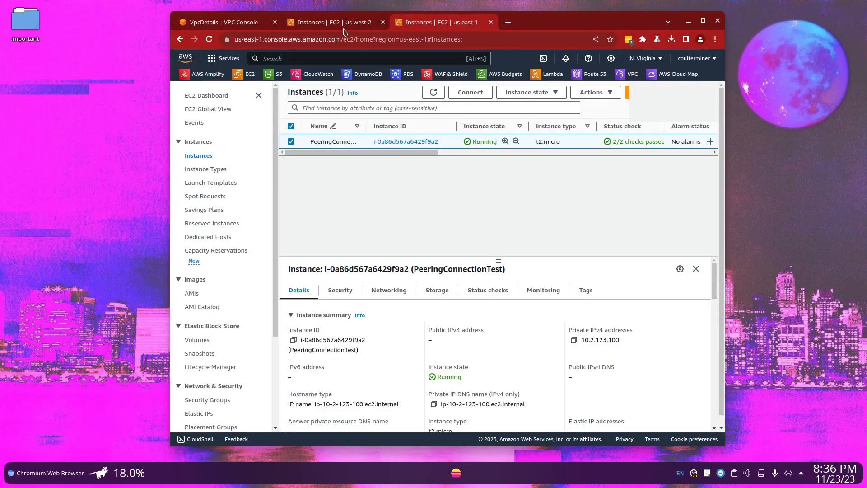
Terminate the PeeringConnectionTest instance in N. Virginia
{"action": "left_click", "coordinate": [542, 93]}
{"action": "left_click", "coordinate": [528, 161]}
{"action": "left_click", "coordinate": [654, 326]}
Terminate the PeeringConnectionTester instance in Oregon
{"action": "left_click", "coordinate": [334, 22]}
{"action": "left_click", "coordinate": [533, 93]}
{"action": "left_click", "coordinate": [528, 161]}
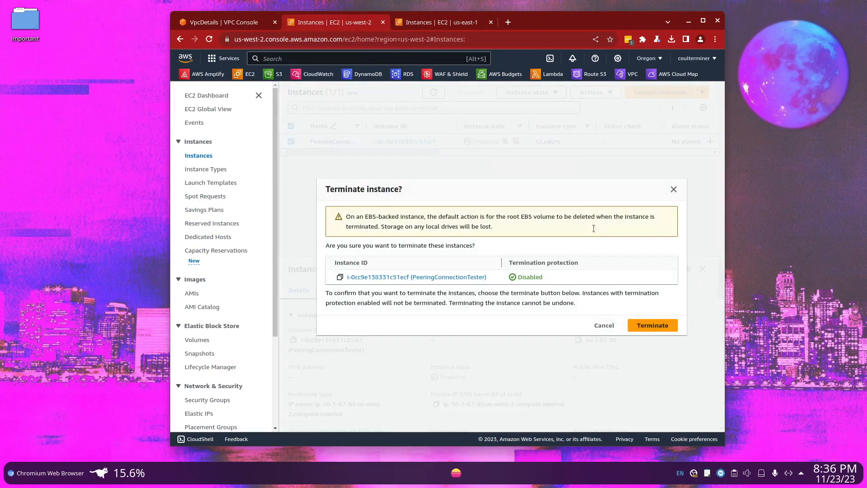
{"action": "left_click", "coordinate": [653, 325]}
Delete the VPC peering connection from the N. Virginia VPC console, confirming with "delete"
{"action": "left_click", "coordinate": [224, 23]}
{"action": "left_click", "coordinate": [646, 58]}
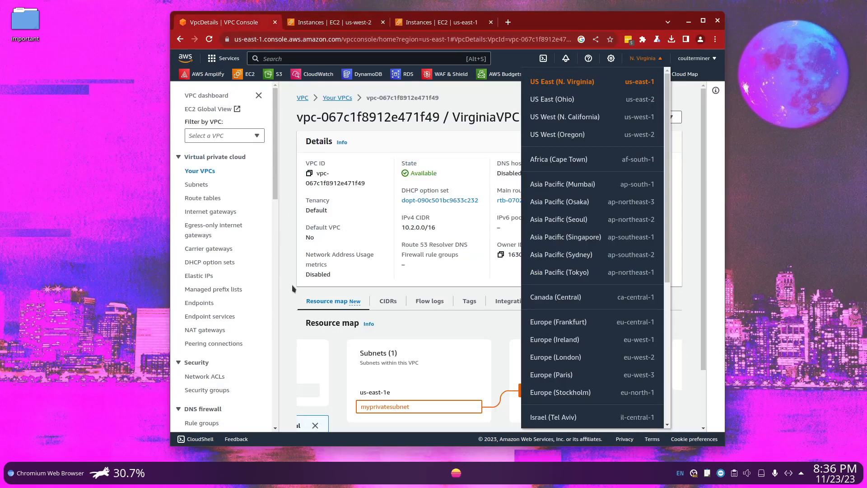
{"action": "left_click", "coordinate": [215, 344]}
{"action": "left_click", "coordinate": [291, 180]}
{"action": "left_click", "coordinate": [562, 119]}
{"action": "left_click", "coordinate": [555, 206]}
{"action": "left_click", "coordinate": [328, 331]}
{"action": "left_click", "coordinate": [433, 376]}
{"action": "type", "text": "delete"}
{"action": "left_click", "coordinate": [658, 399]}
Delete VirginiaVPC together with its subnet, confirming with "delete"
{"action": "left_click", "coordinate": [199, 170]}
{"action": "left_click", "coordinate": [291, 154]}
{"action": "left_click", "coordinate": [609, 92]}
{"action": "left_click", "coordinate": [568, 189]}
{"action": "type", "text": "delete"}
{"action": "left_click", "coordinate": [658, 363]}
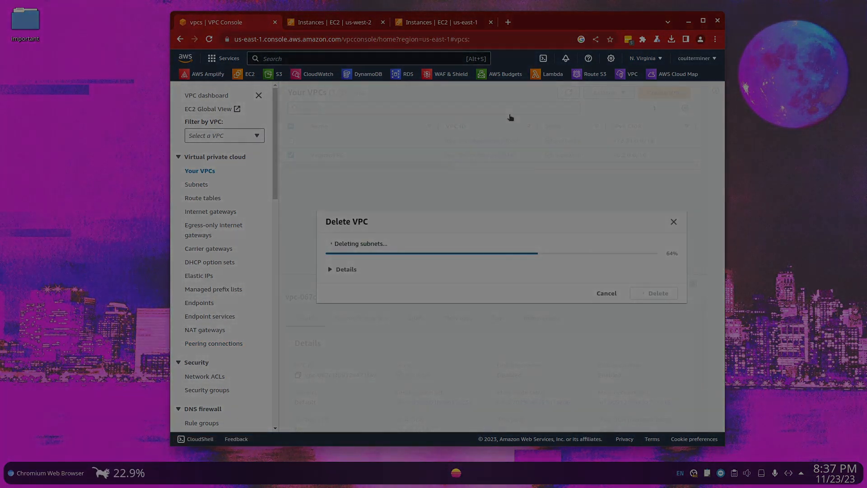
Open the VPC console for the Oregon region
{"action": "left_click", "coordinate": [357, 23]}
{"action": "left_click", "coordinate": [627, 75]}
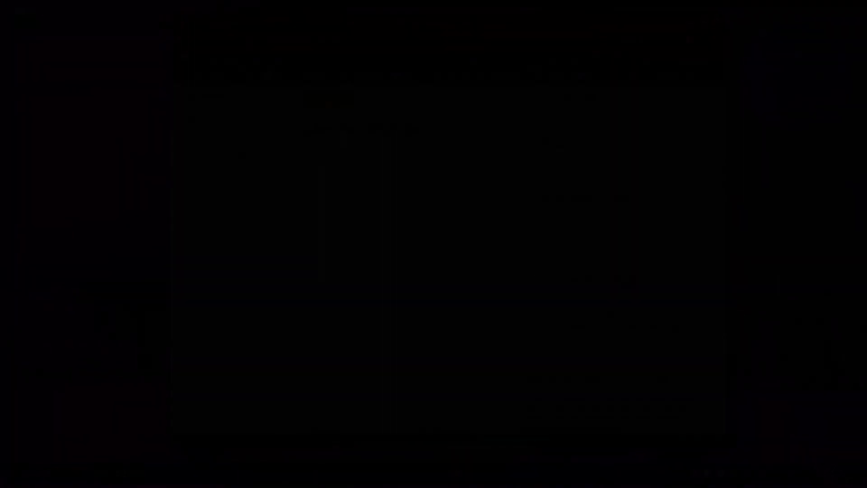